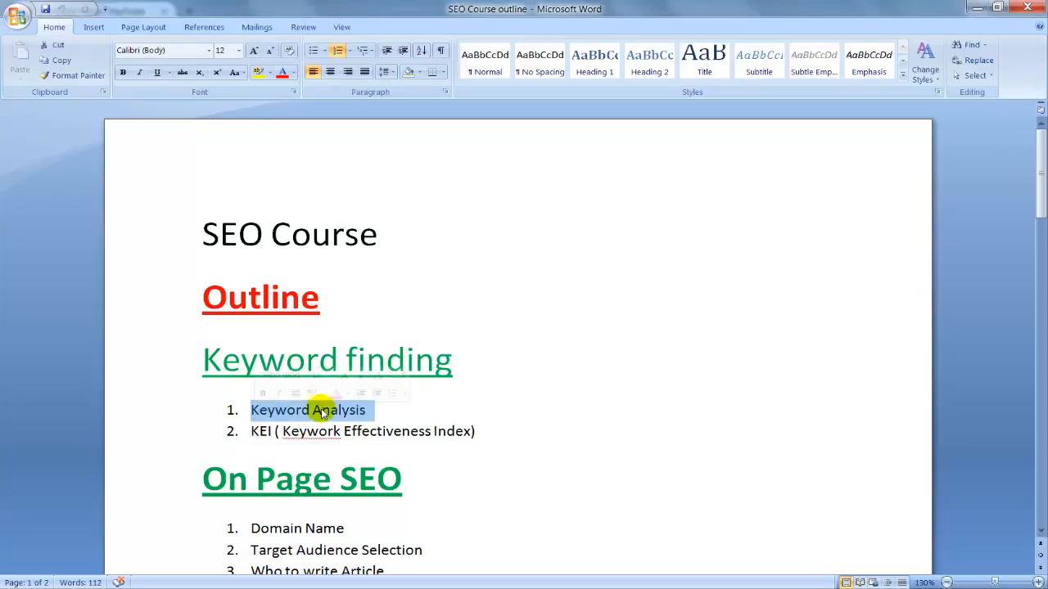
pyautogui.click(320, 410)
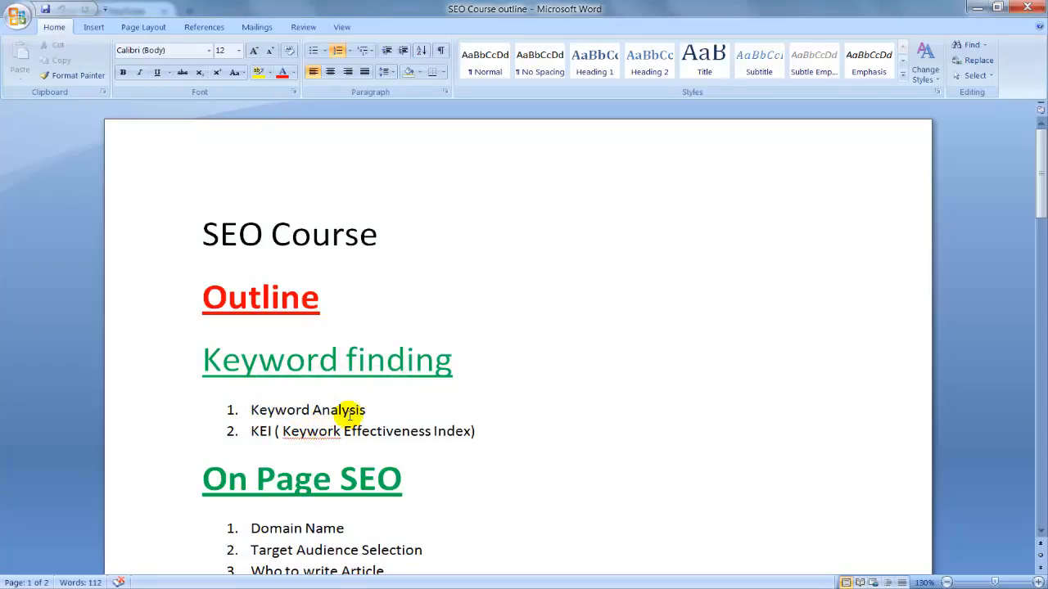
pyautogui.click(367, 412)
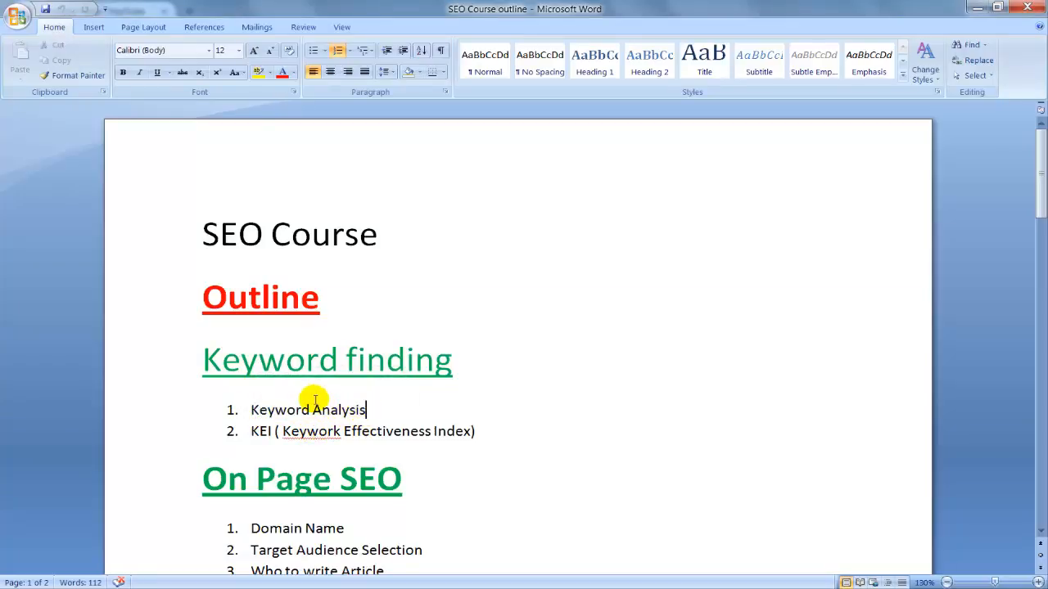
pyautogui.scroll(-1, 257, 414)
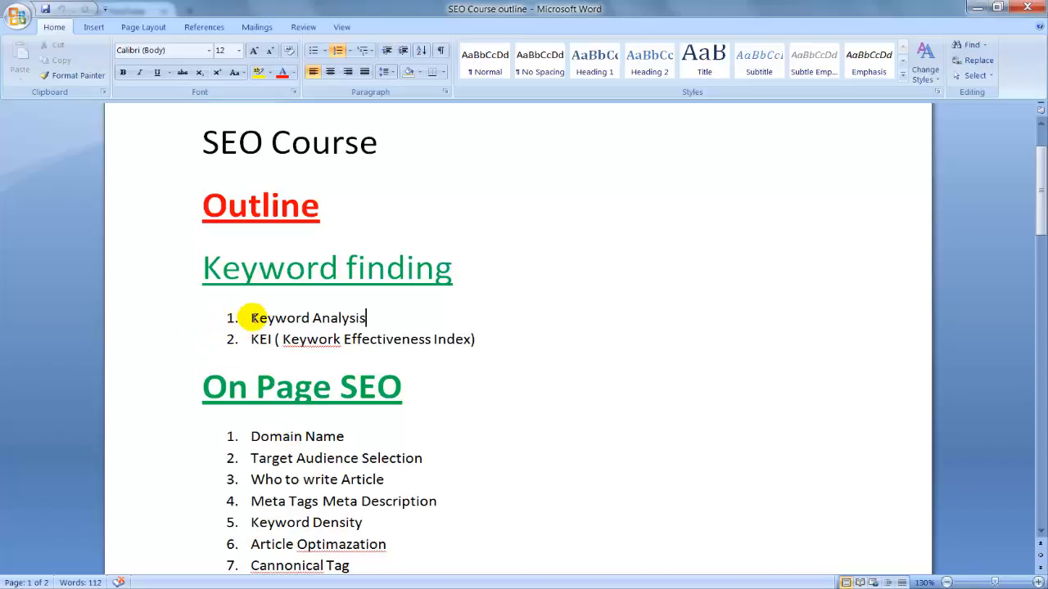
pyautogui.moveTo(251, 318); pyautogui.dragTo(374, 317)
pyautogui.click(376, 327)
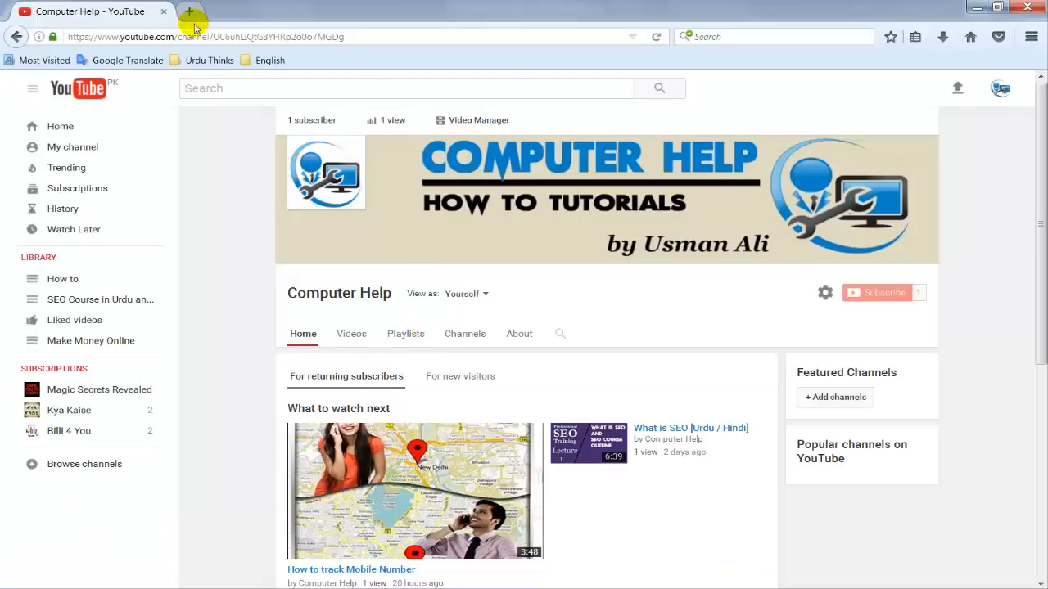
# Step: Switch to Firefox and search Google for "google adwords" in a new tab
pyautogui.click(186, 12)
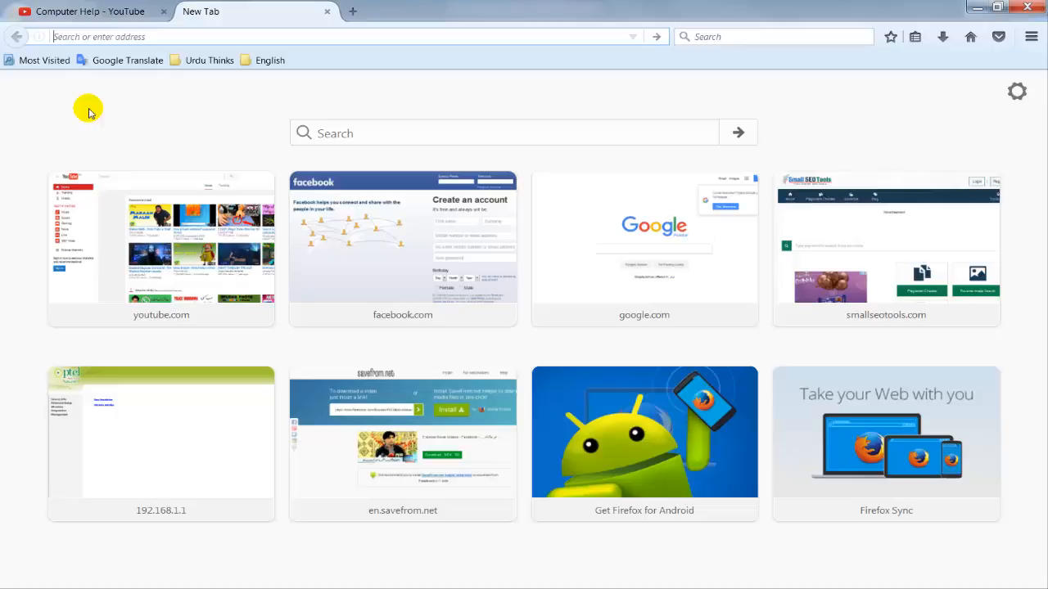
pyautogui.write('google a')
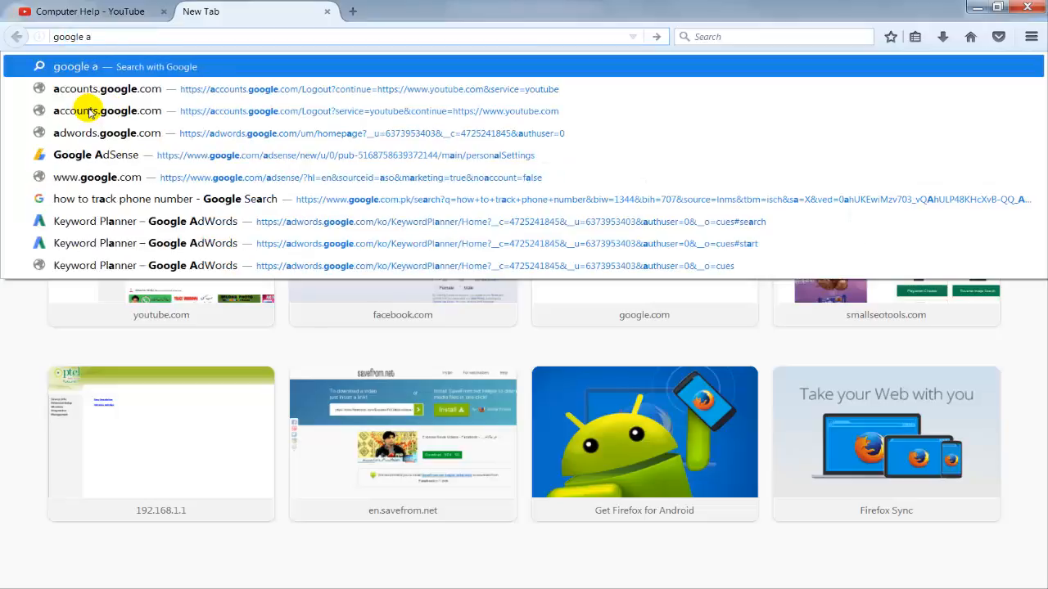
pyautogui.write('dow')
pyautogui.press('BackSpace')
pyautogui.press('BackSpace')
pyautogui.write('wprd')
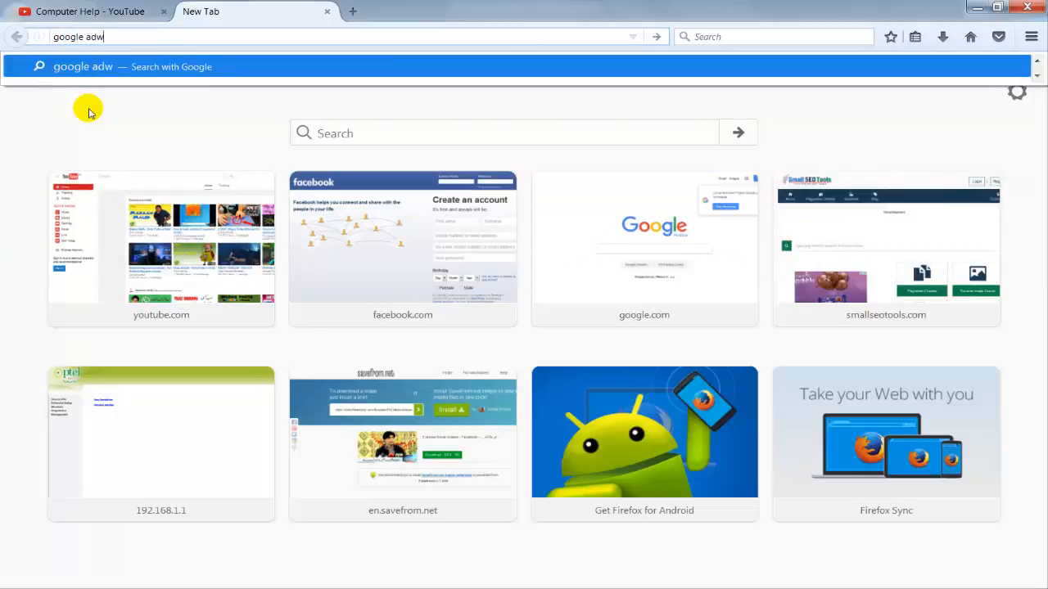
pyautogui.press('BackSpace')
pyautogui.press('BackSpace')
pyautogui.press('BackSpace')
pyautogui.write('ords')
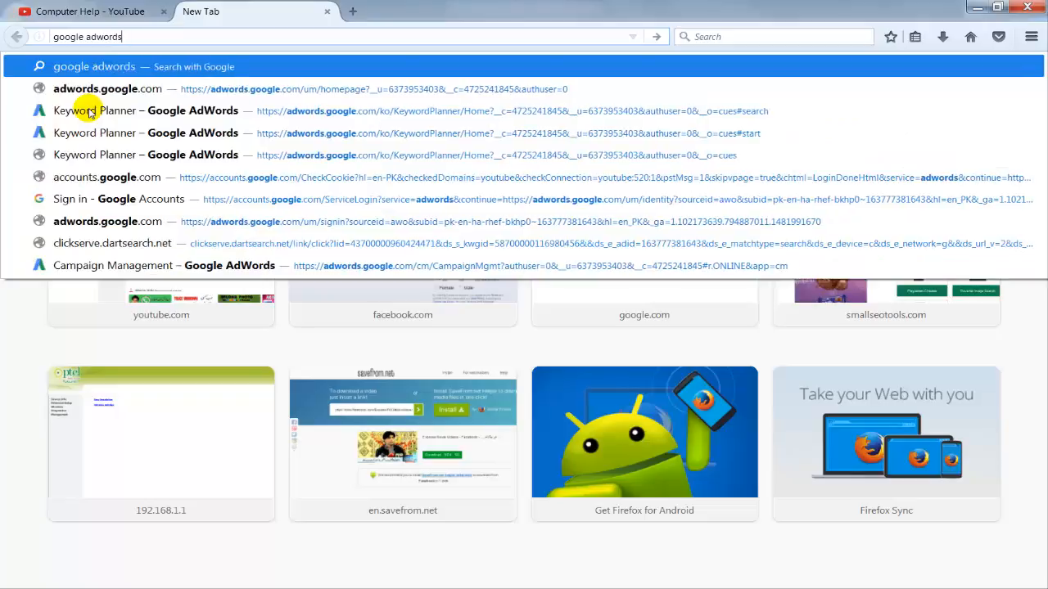
pyautogui.press('Return')
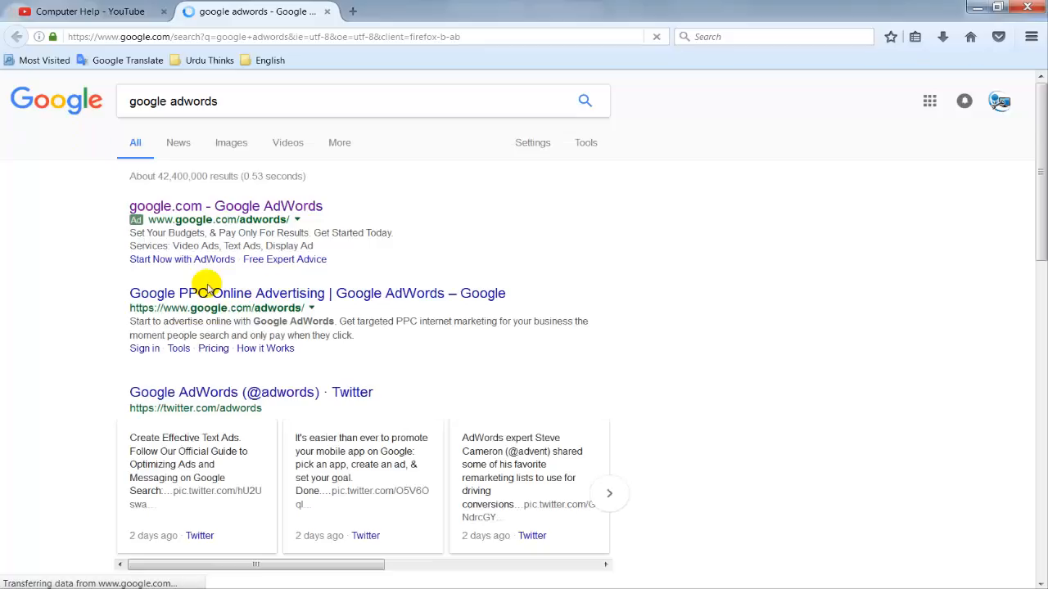
# Step: Sign in to Google AdWords from its ad in the search results and open the Keyword Planner
pyautogui.click(304, 206)
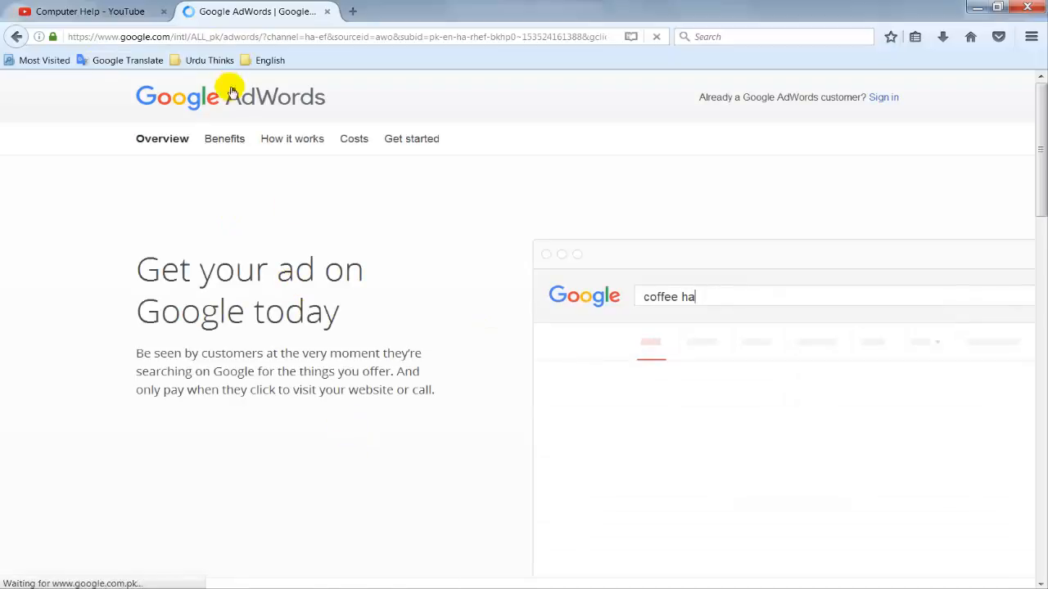
pyautogui.click(884, 98)
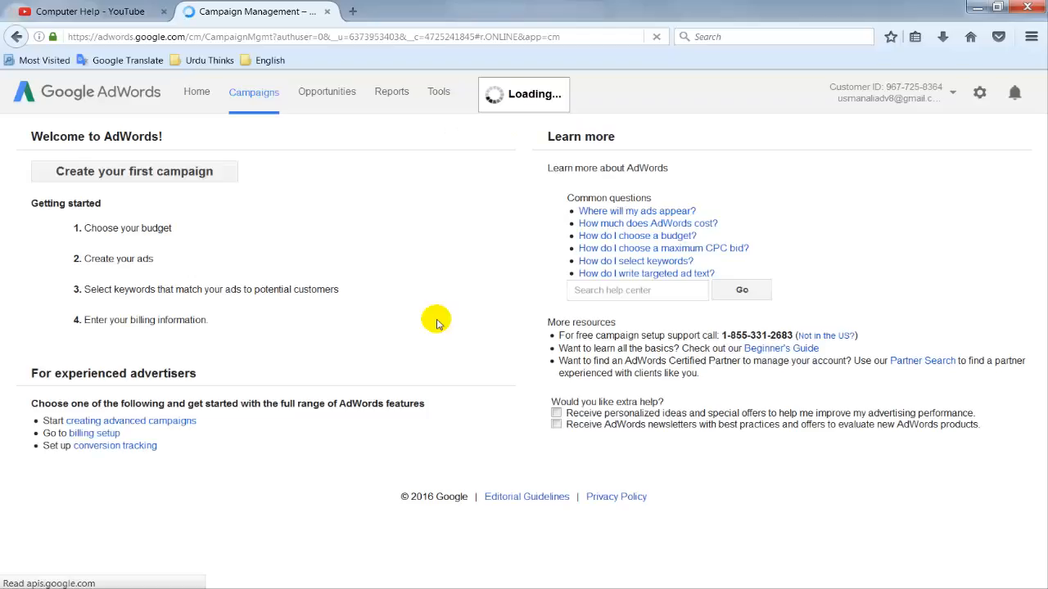
pyautogui.click(438, 94)
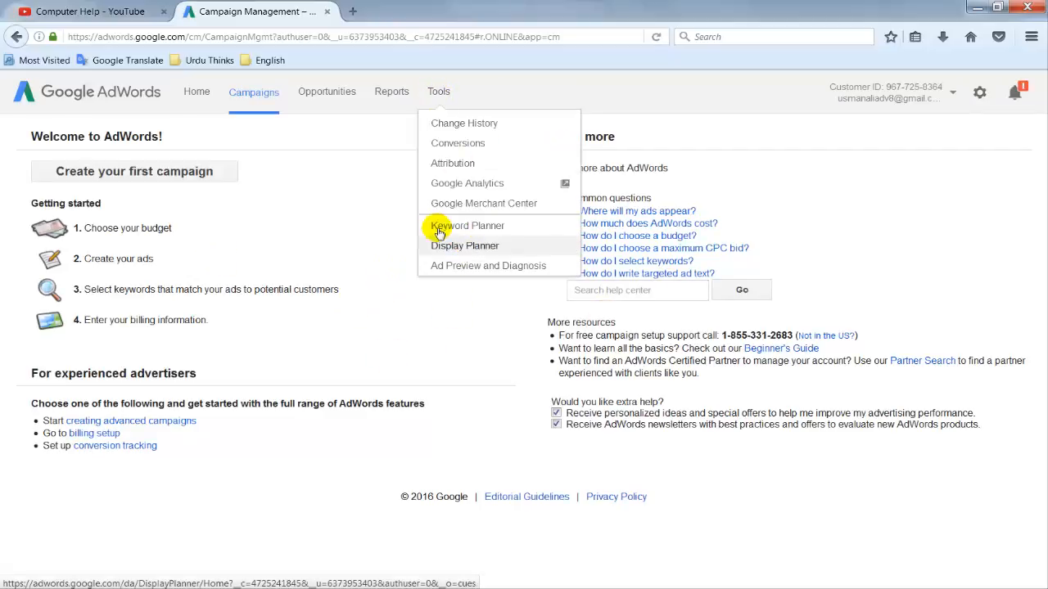
pyautogui.click(483, 228)
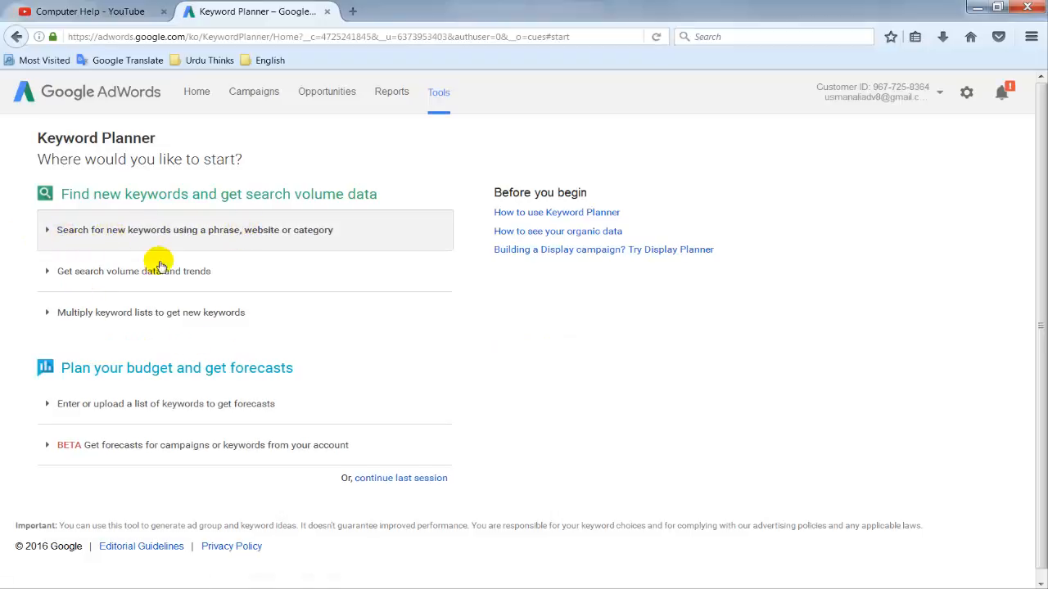
# Step: Start a search for new keywords using a phrase, with "Make Money Online" as the product or service
pyautogui.click(168, 226)
pyautogui.click(136, 329)
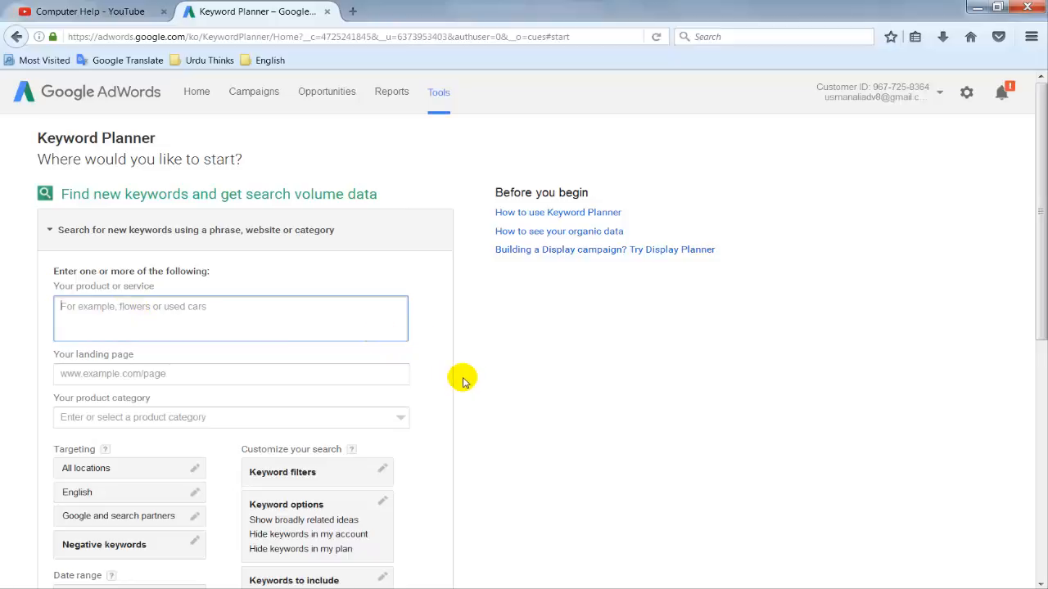
pyautogui.write('Make Money Online')
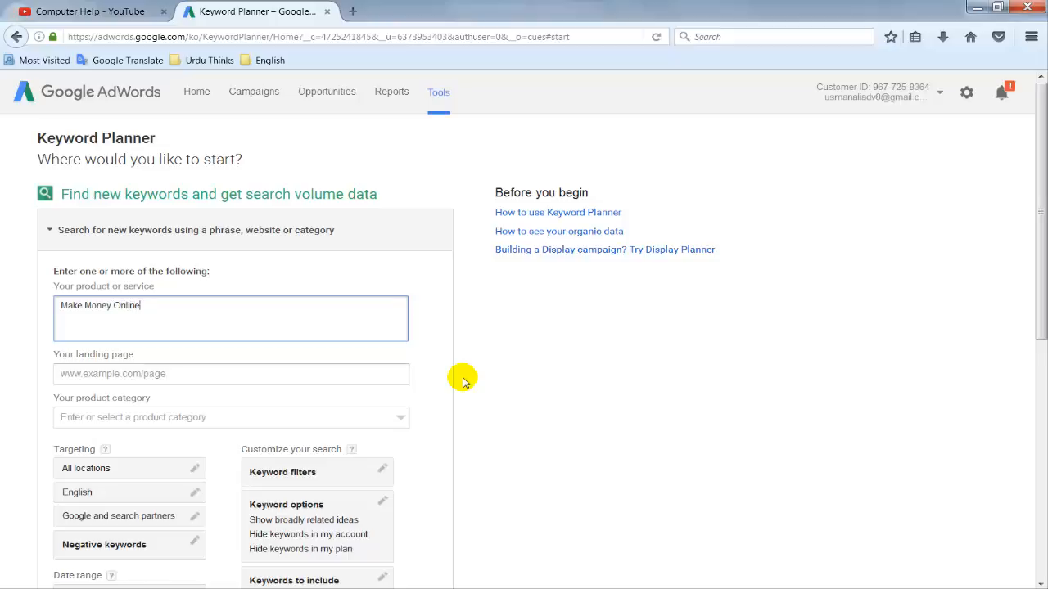
pyautogui.click(462, 378)
# Step: Look up Pakistan as a location to target, and cancel the location change
pyautogui.scroll(-3, 463, 357)
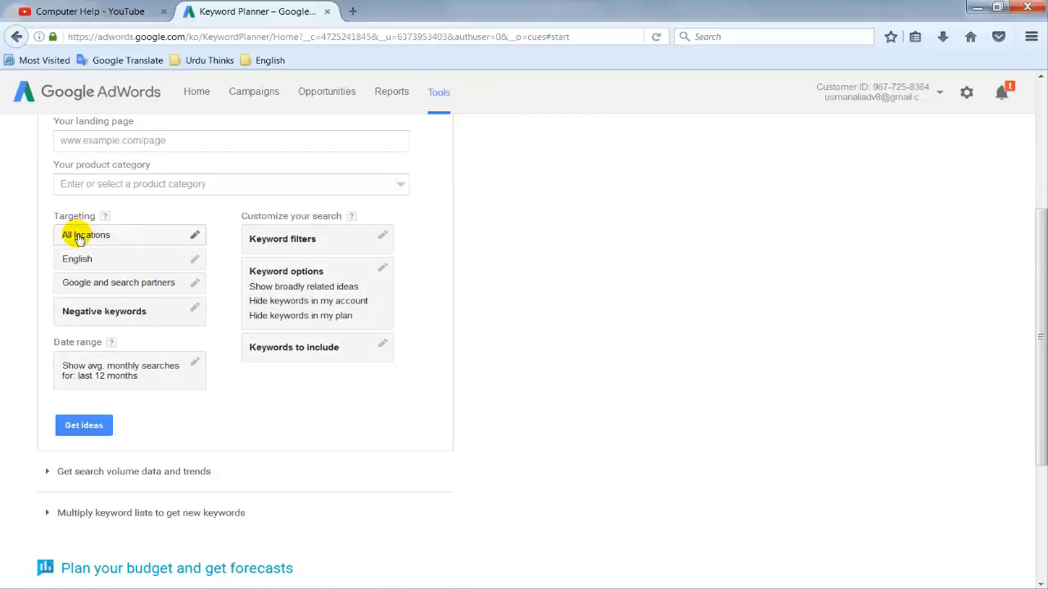
pyautogui.click(140, 233)
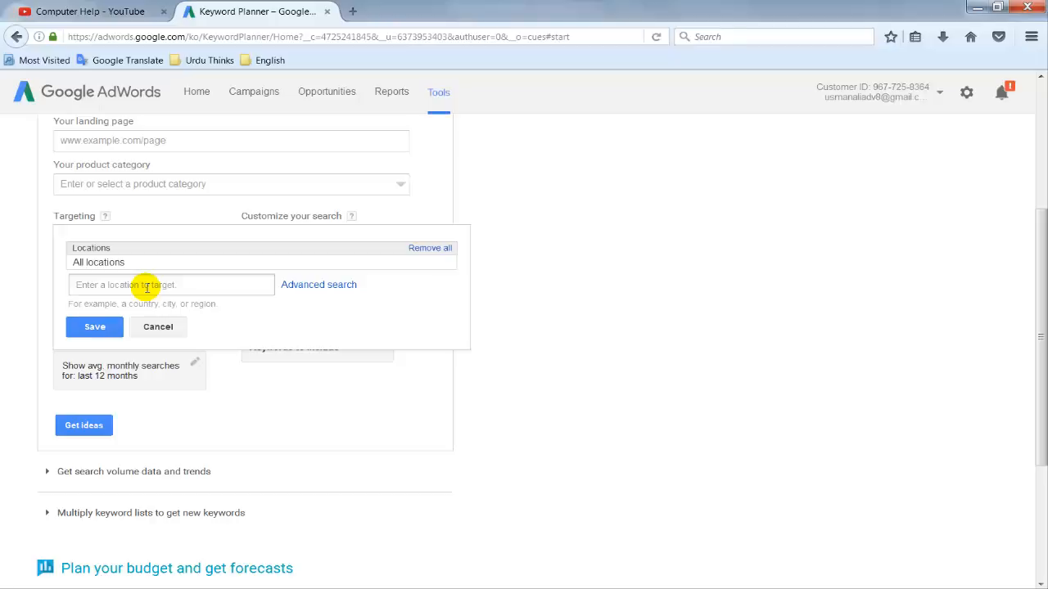
pyautogui.click(147, 286)
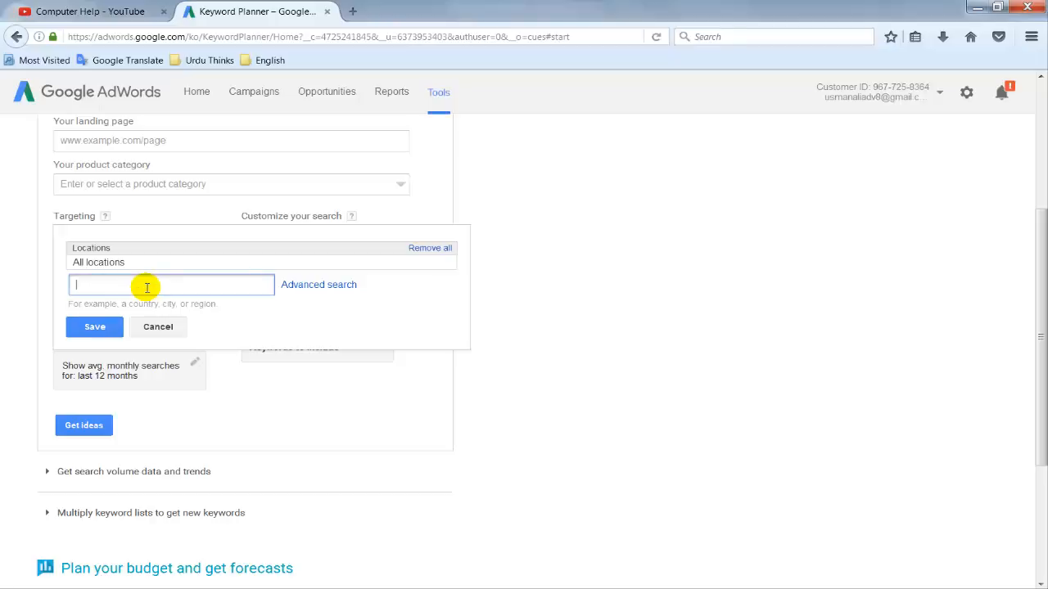
pyautogui.click(208, 310)
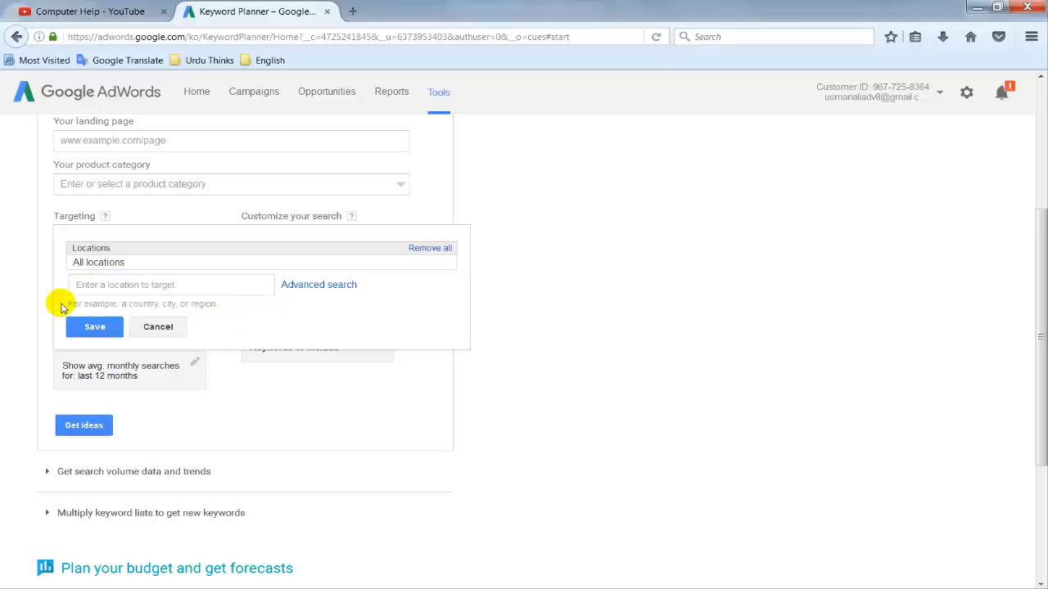
pyautogui.moveTo(70, 306); pyautogui.dragTo(215, 302)
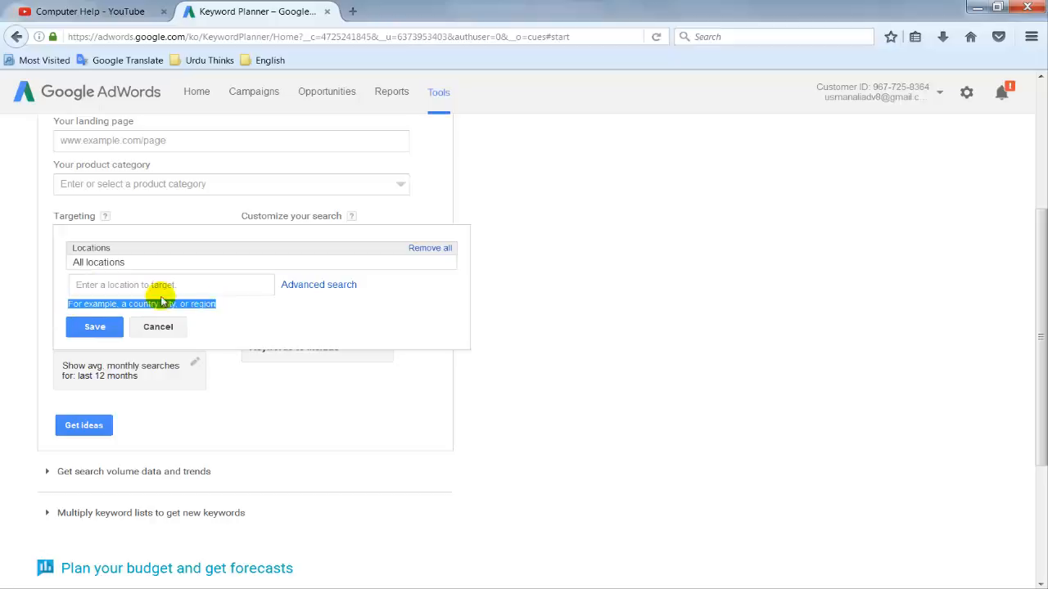
pyautogui.click(81, 284)
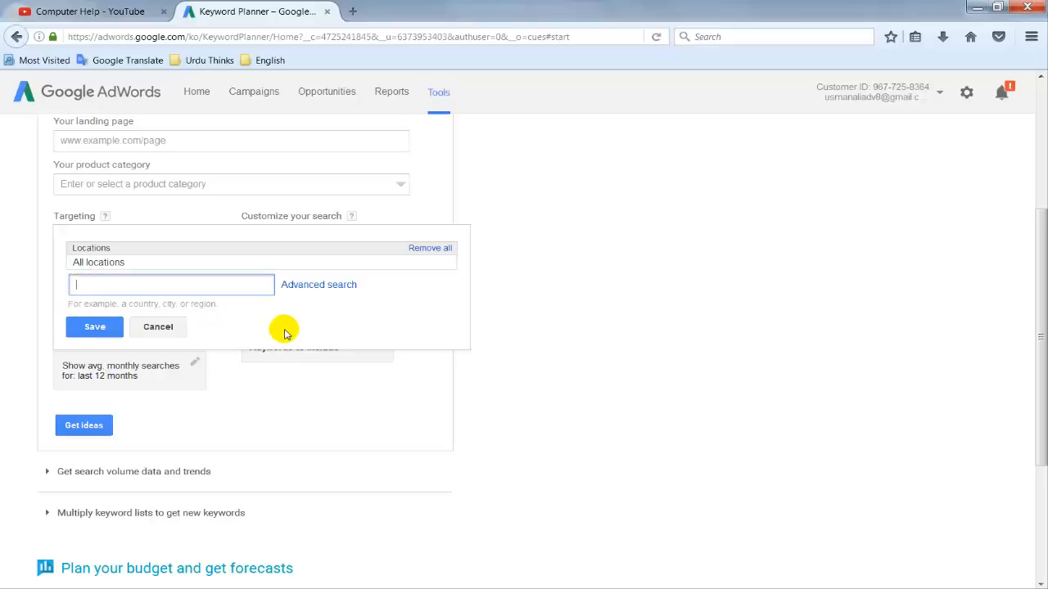
pyautogui.write('Pakistan')
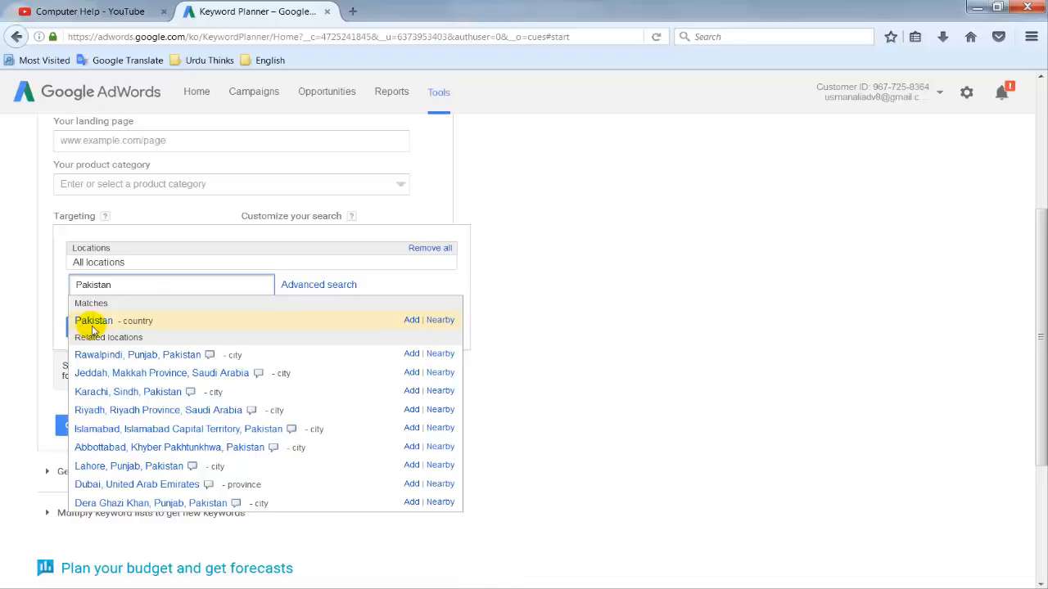
pyautogui.click(577, 390)
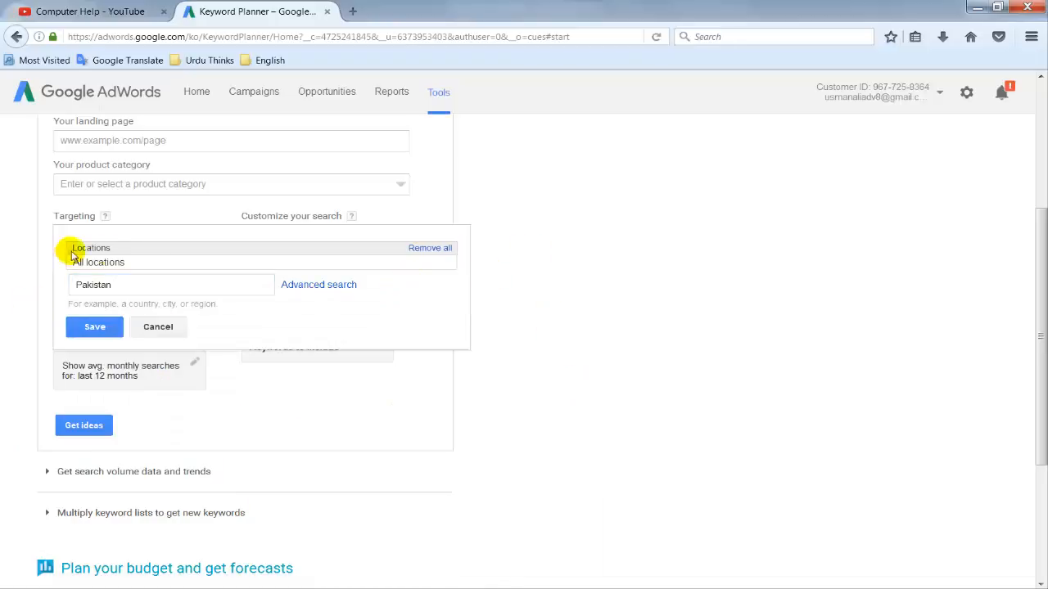
pyautogui.click(160, 328)
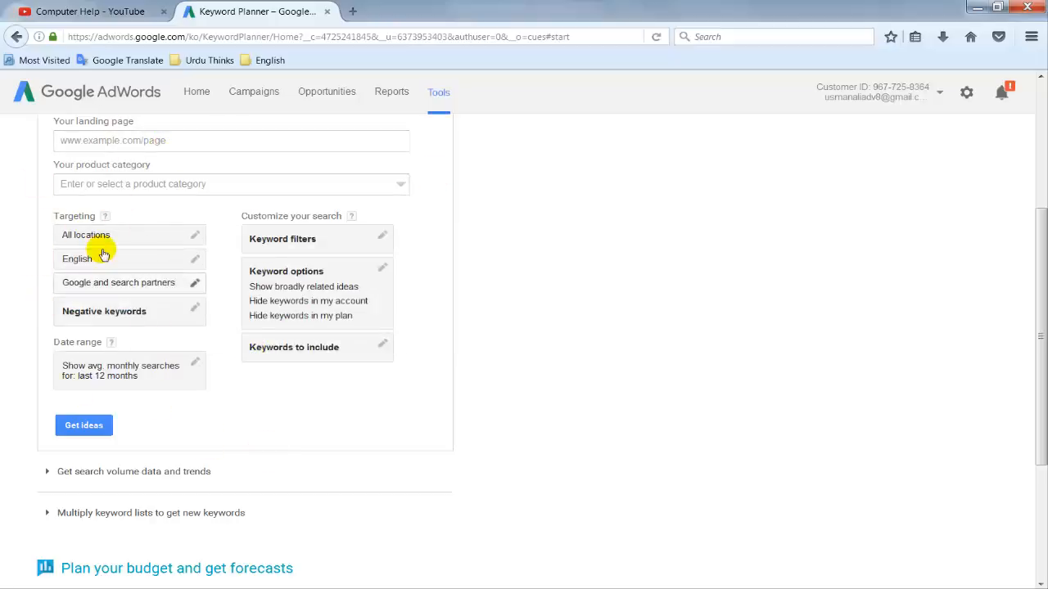
# Step: View the target language choices without changing them, and save the search network as Google and search partners after trying Google alone
pyautogui.click(158, 262)
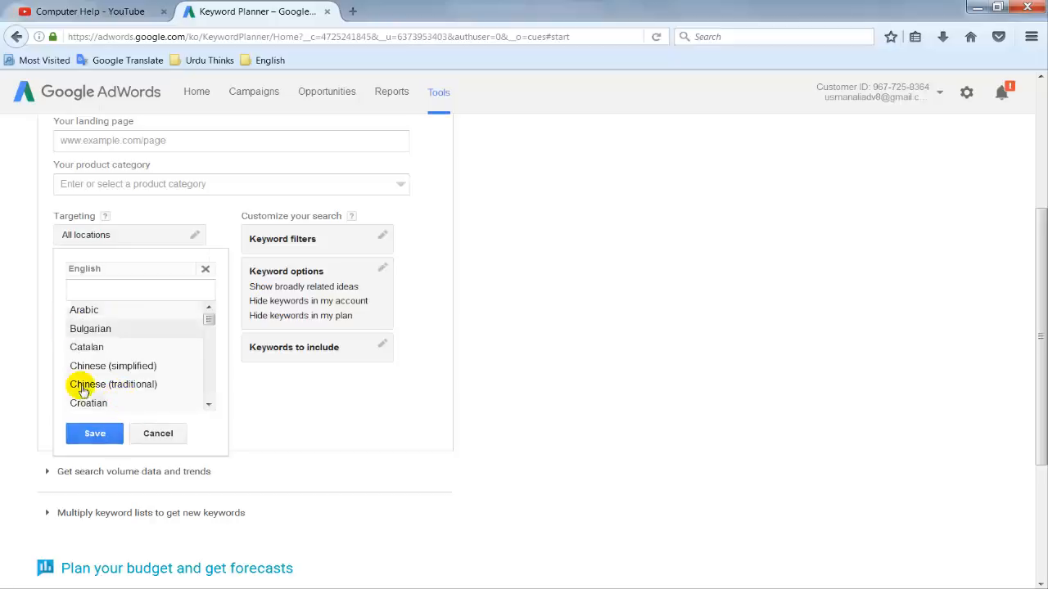
pyautogui.click(155, 433)
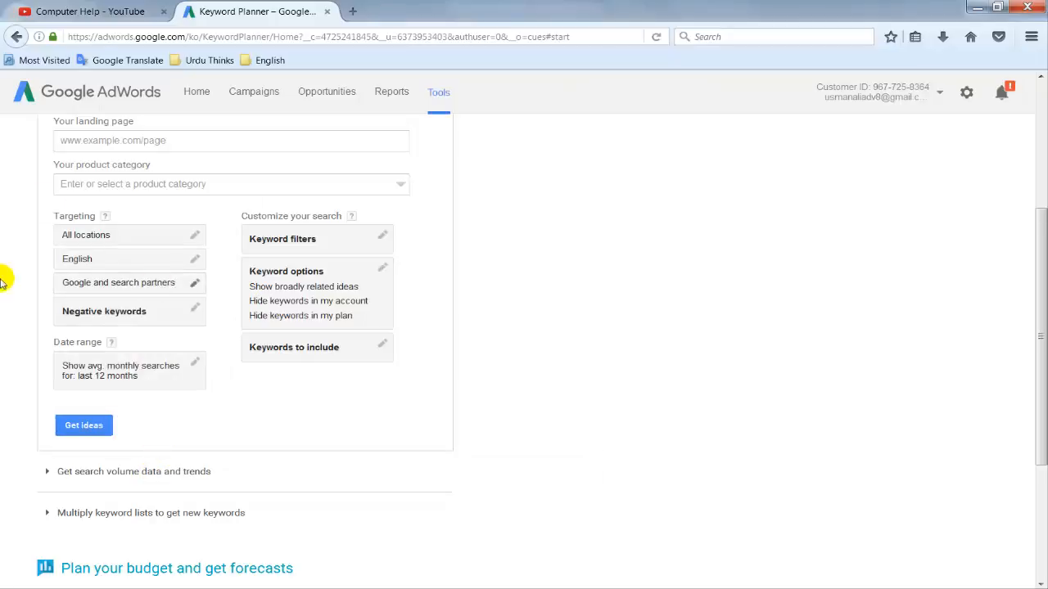
pyautogui.click(95, 283)
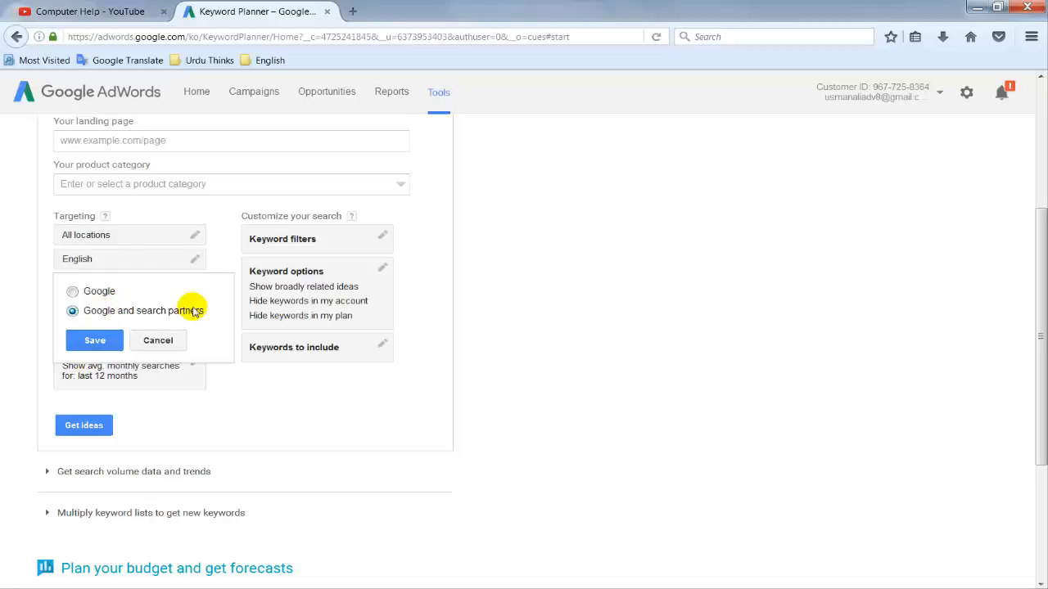
pyautogui.click(72, 291)
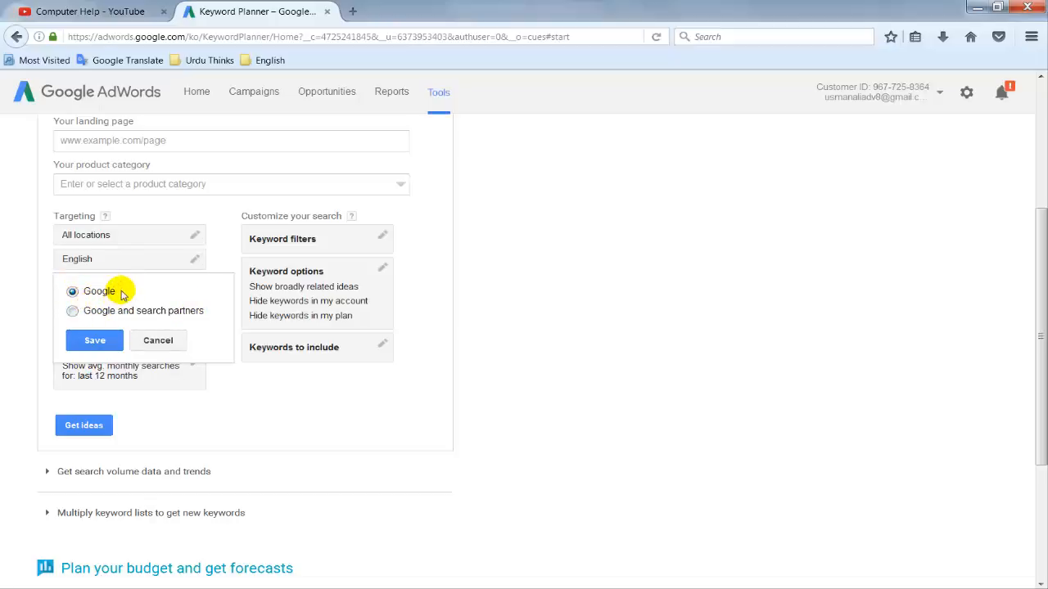
pyautogui.click(73, 311)
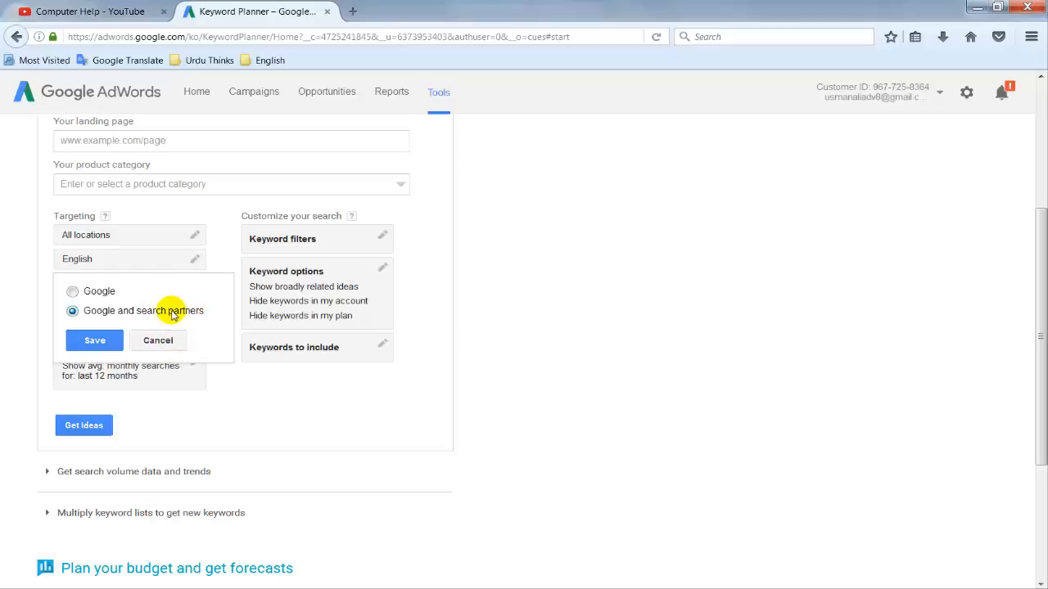
pyautogui.click(94, 338)
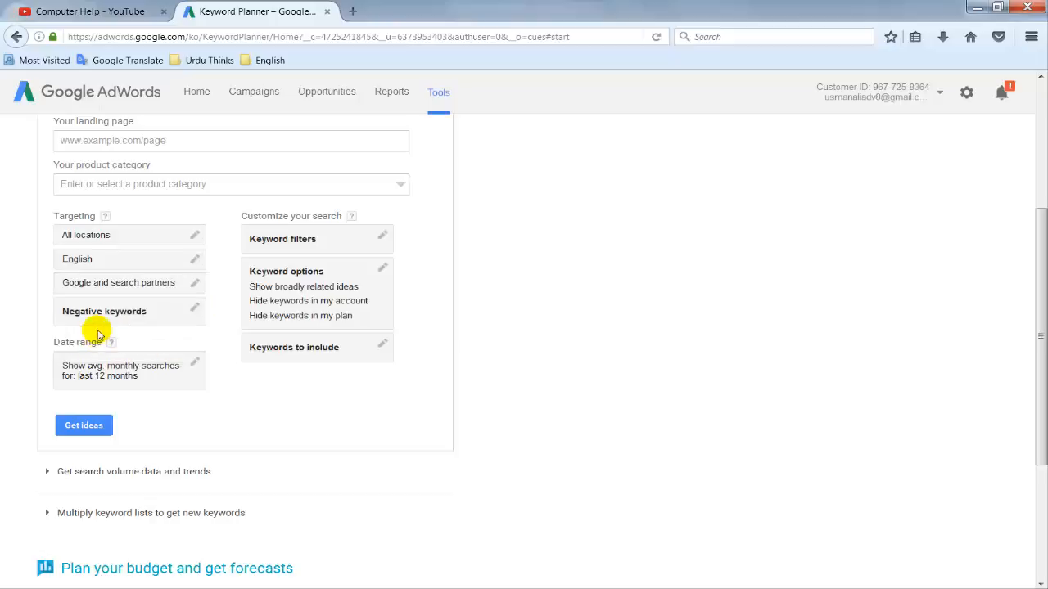
# Step: Try "Money" as a negative keyword, and highlight the same word in the product or service phrase
pyautogui.click(95, 311)
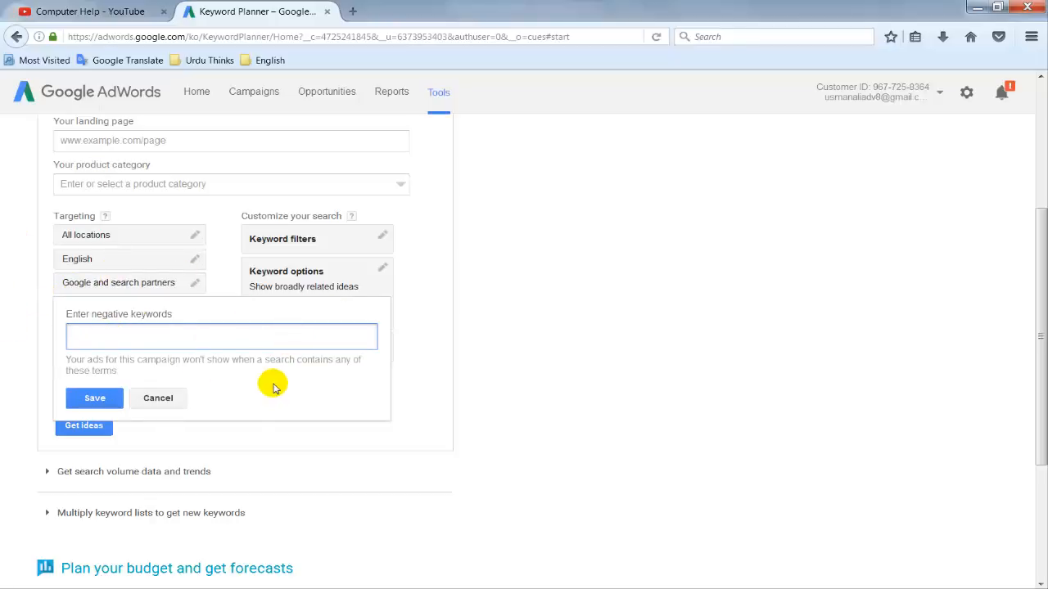
pyautogui.scroll(2, 177, 194)
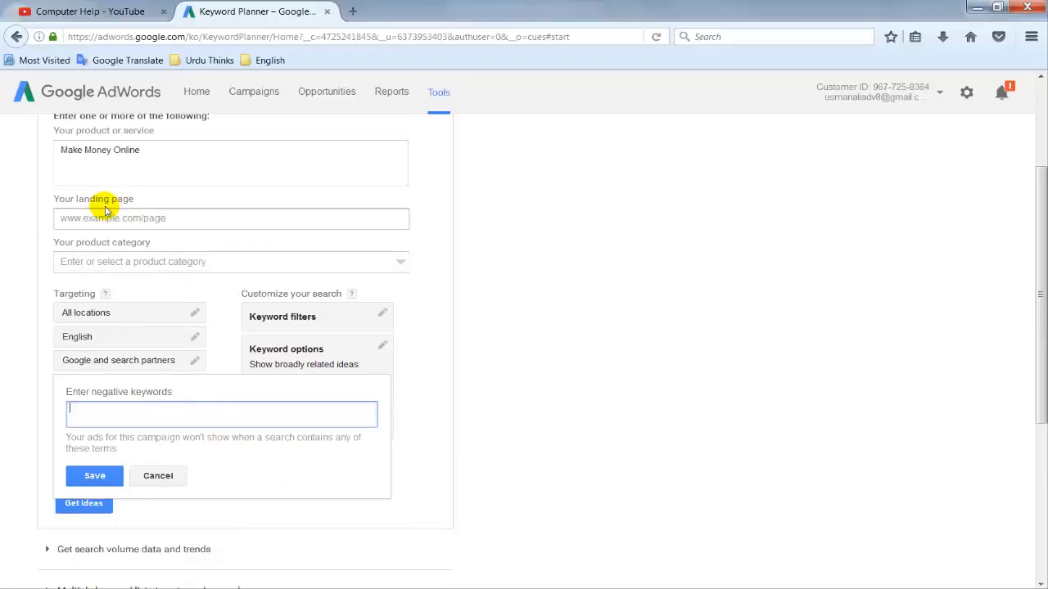
pyautogui.click(93, 152)
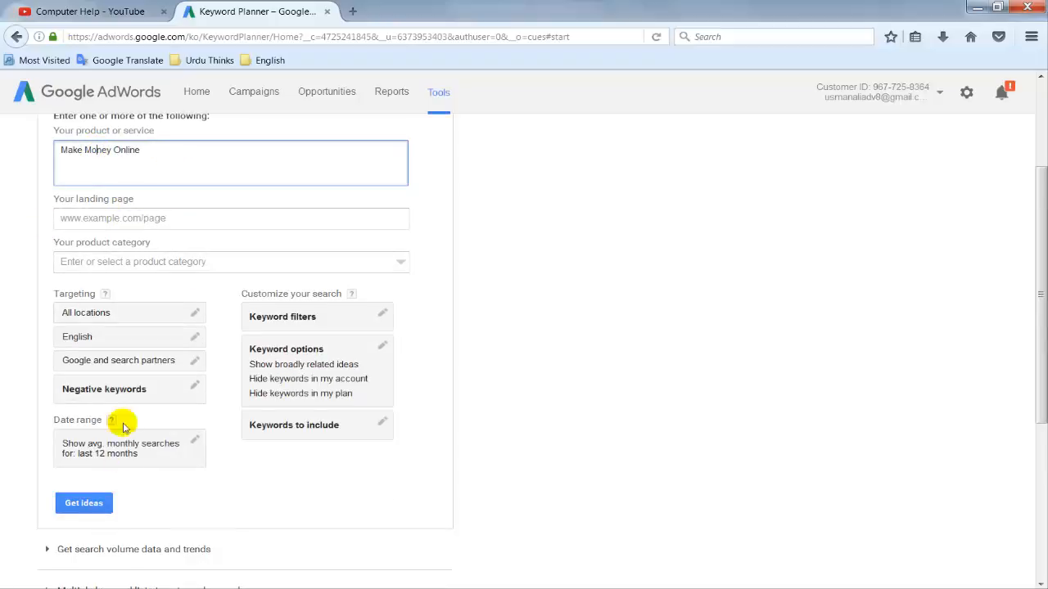
pyautogui.click(100, 380)
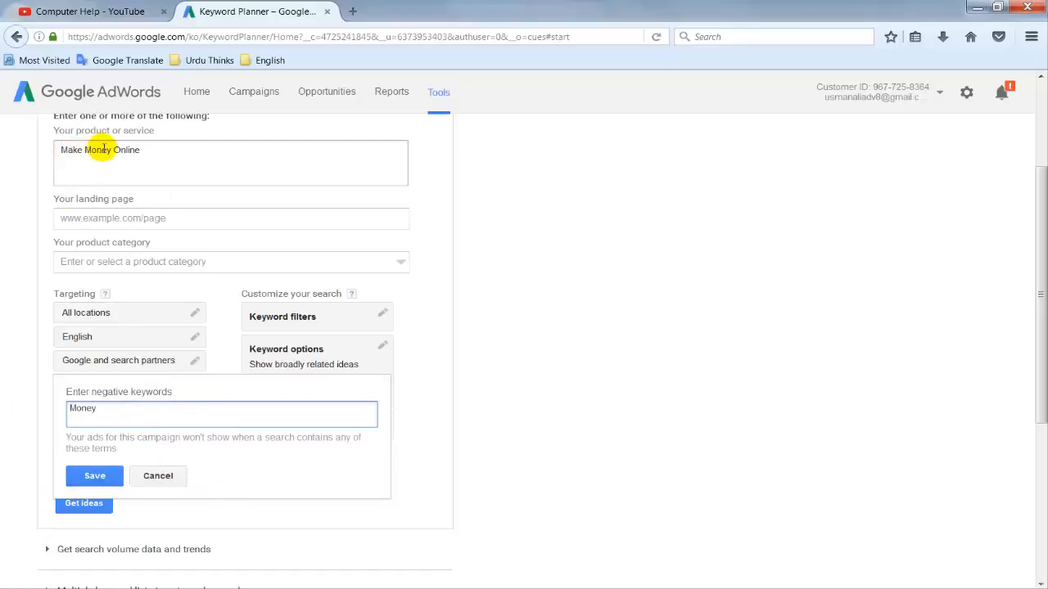
pyautogui.moveTo(111, 150); pyautogui.dragTo(84, 152)
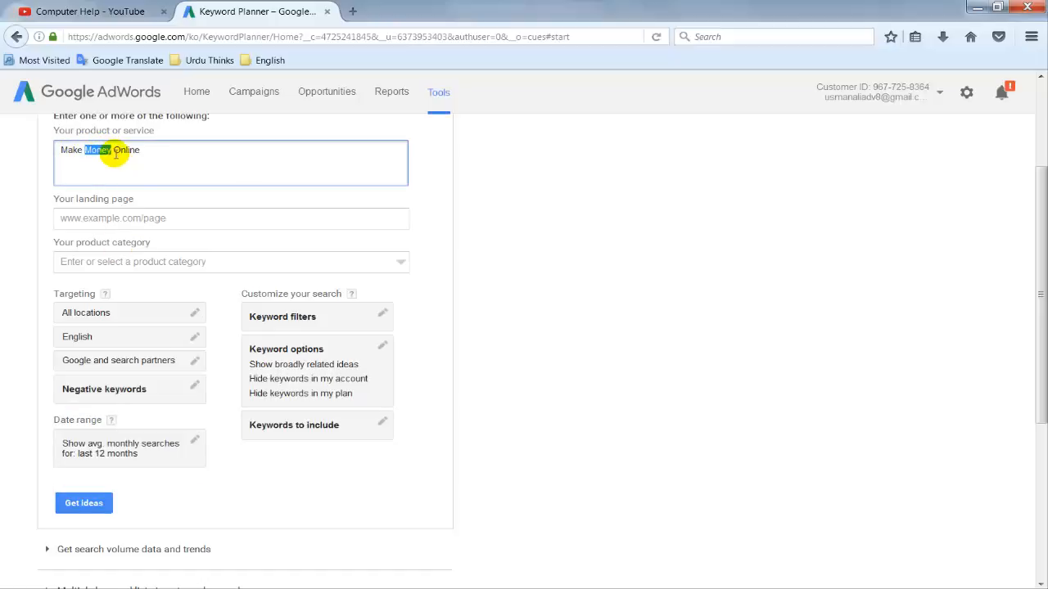
# Step: View the negative keywords entry again, and cancel it without adding a term
pyautogui.click(114, 152)
pyautogui.click(149, 390)
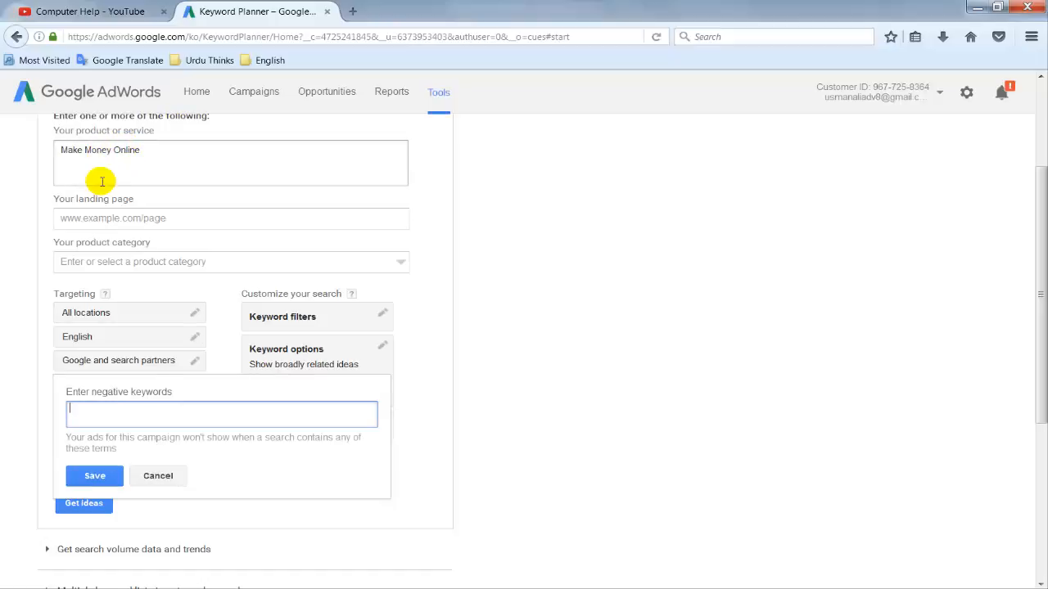
pyautogui.click(158, 476)
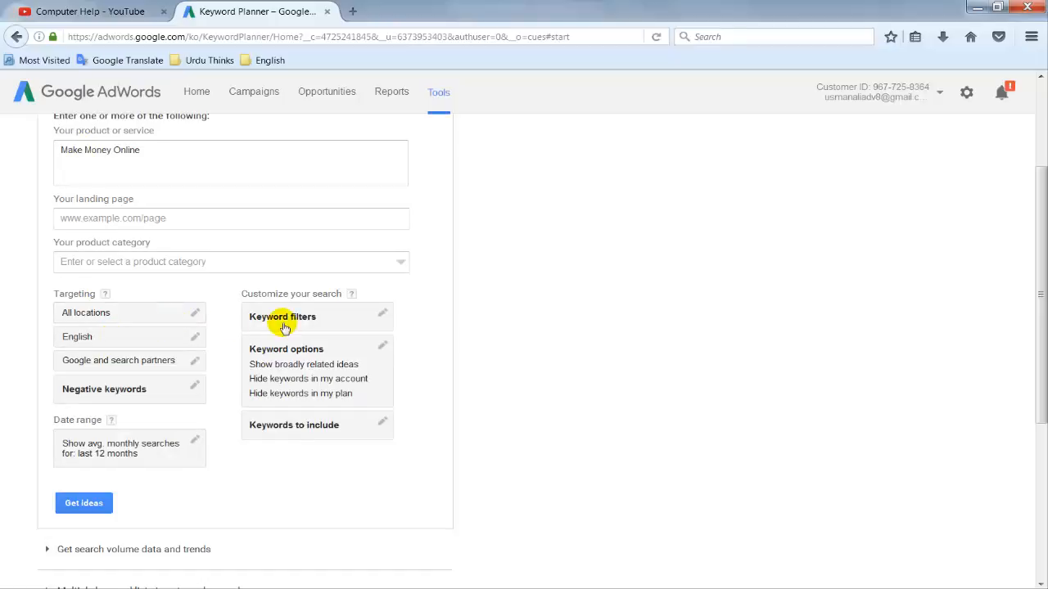
# Step: Try 50000 as the average monthly searches in the keyword filters, view its comparison choices, and clear the value
pyautogui.click(284, 326)
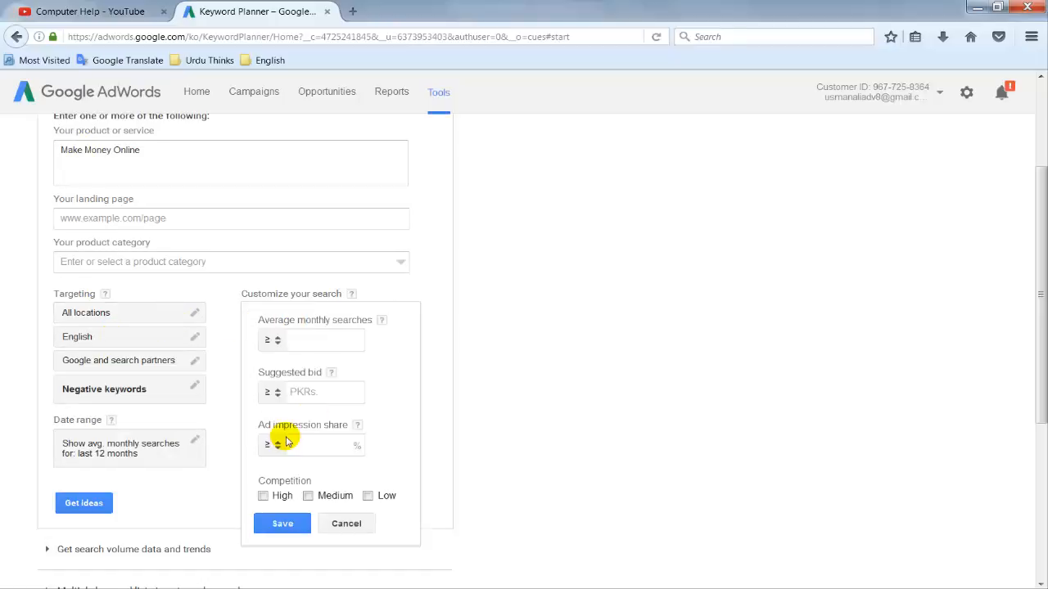
pyautogui.click(276, 341)
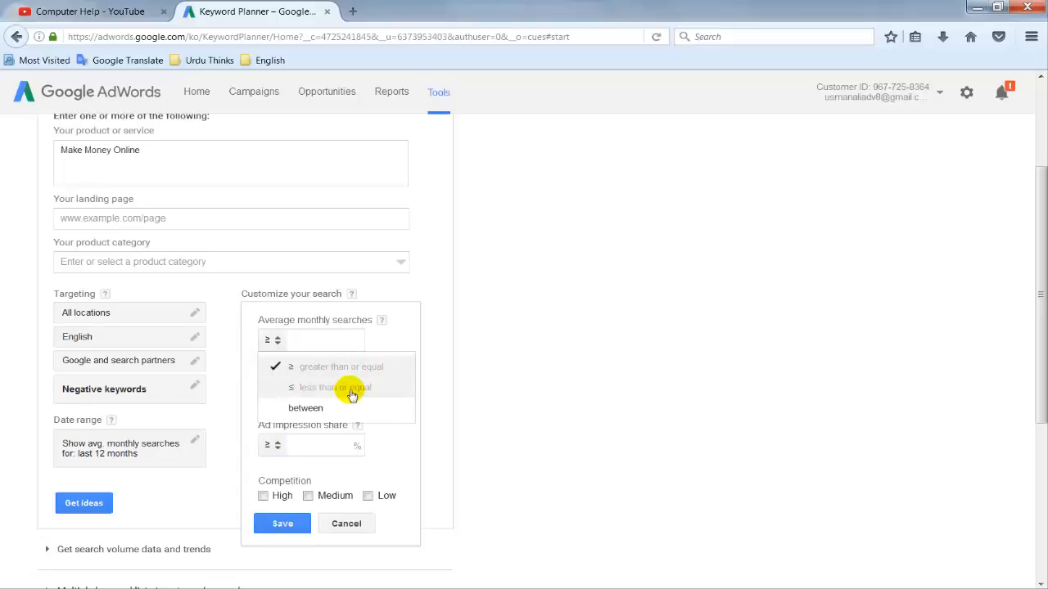
pyautogui.click(409, 448)
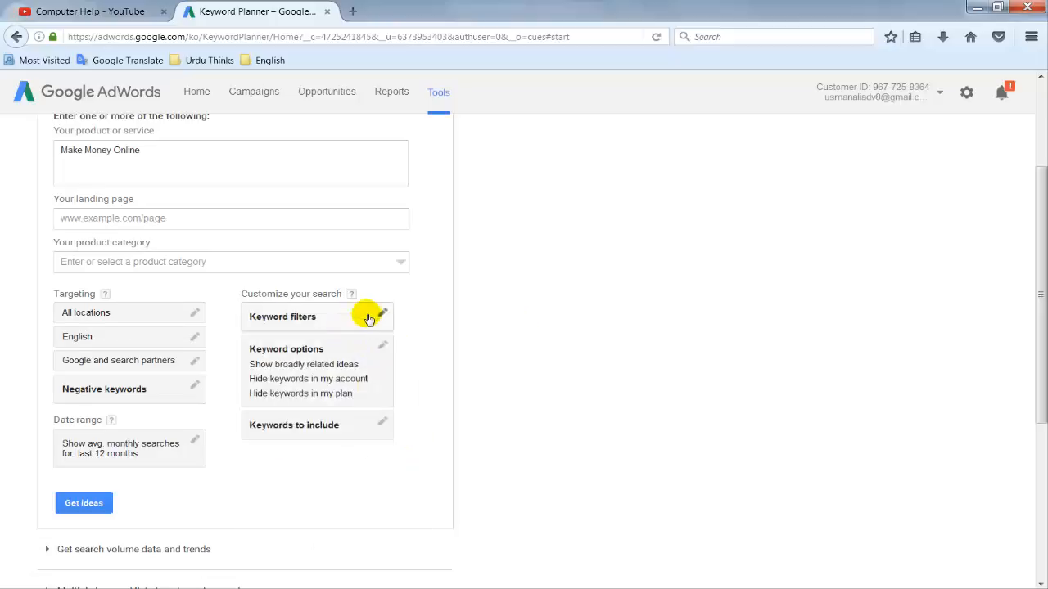
pyautogui.click(373, 316)
pyautogui.click(325, 344)
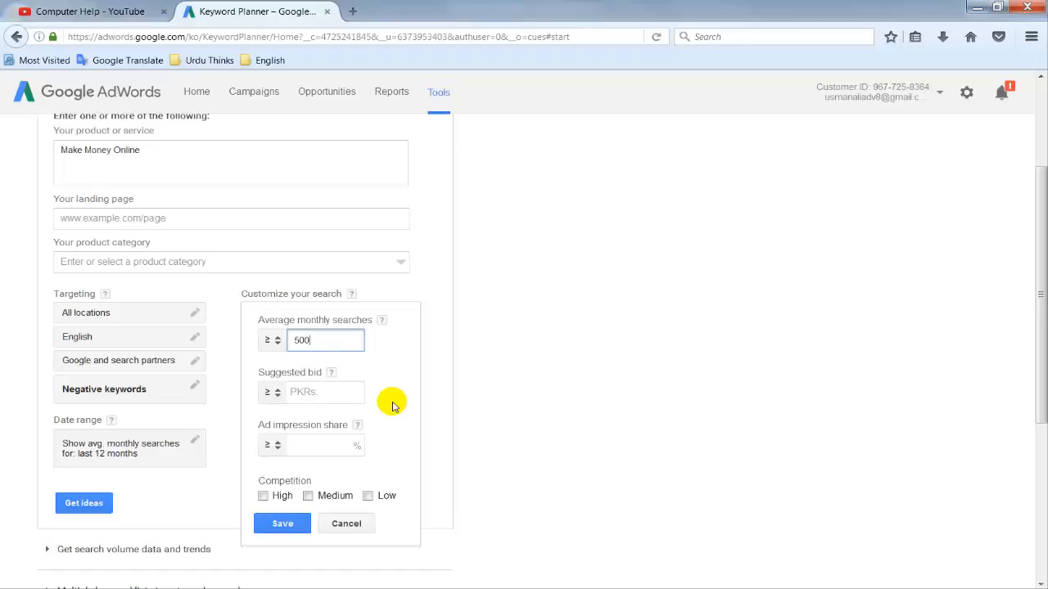
pyautogui.click(274, 340)
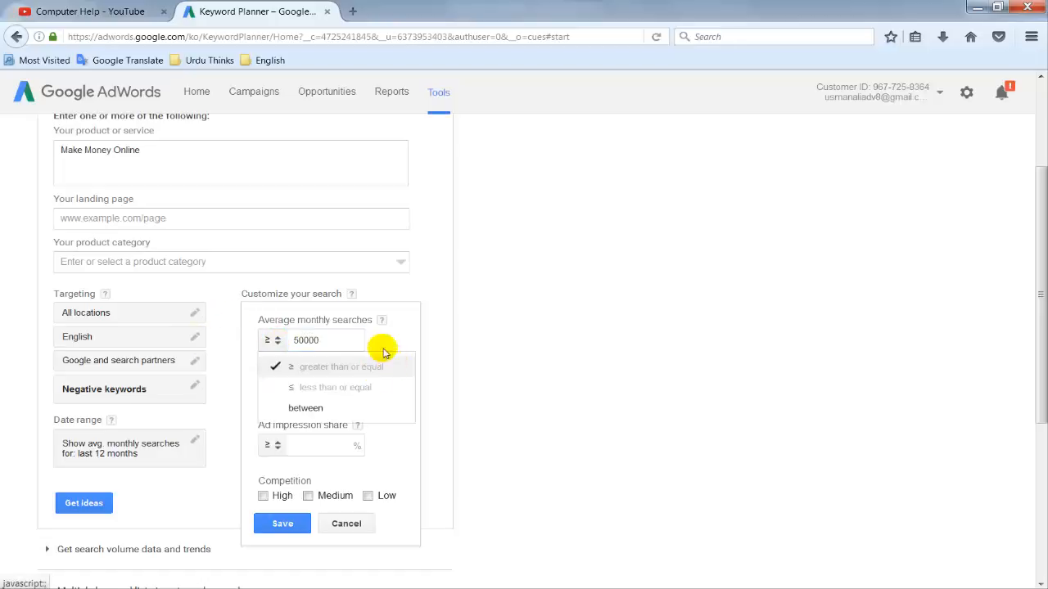
pyautogui.click(323, 342)
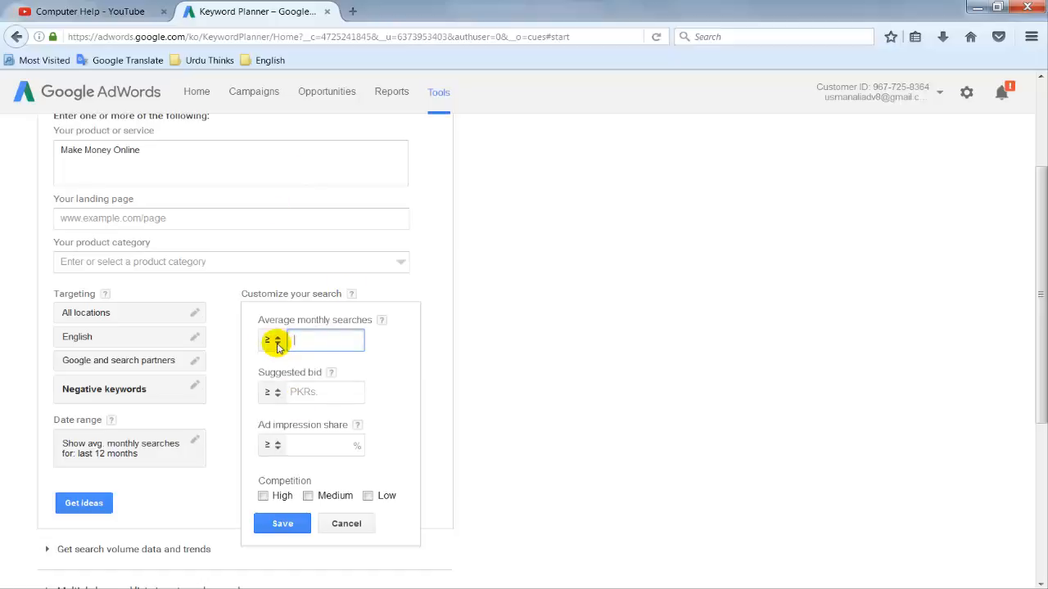
pyautogui.click(275, 341)
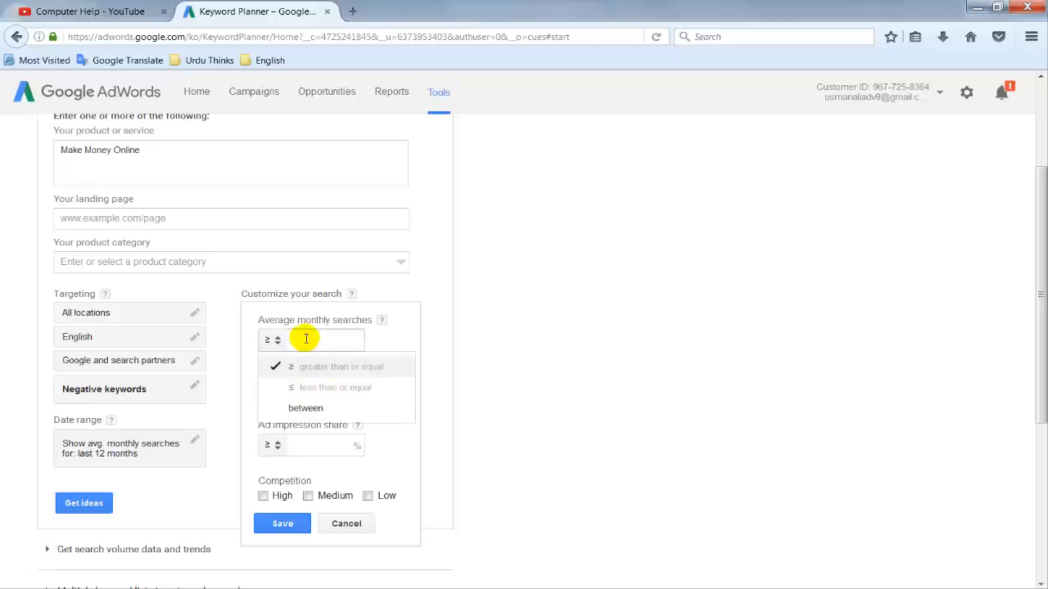
pyautogui.click(393, 342)
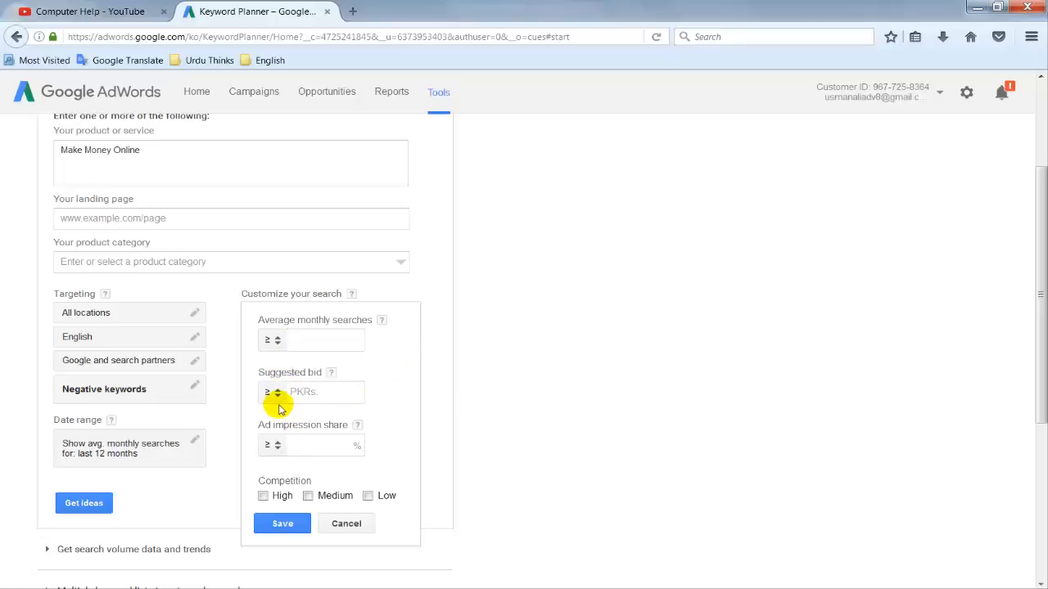
# Step: Try PKRs. 300 as the suggested bid filter, clear it, and cancel the keyword filters
pyautogui.click(383, 396)
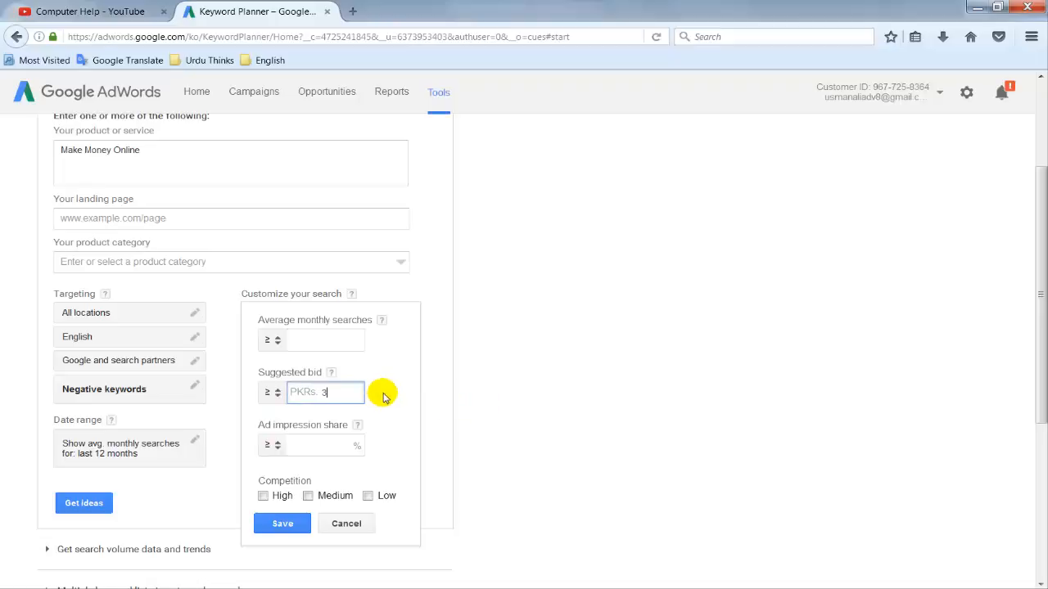
pyautogui.click(273, 393)
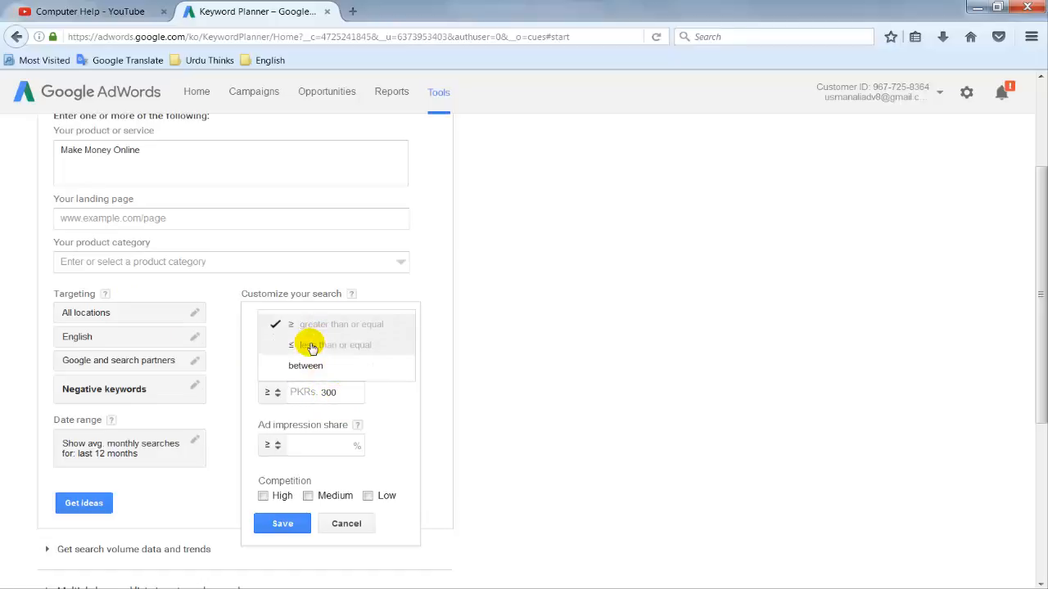
pyautogui.click(345, 392)
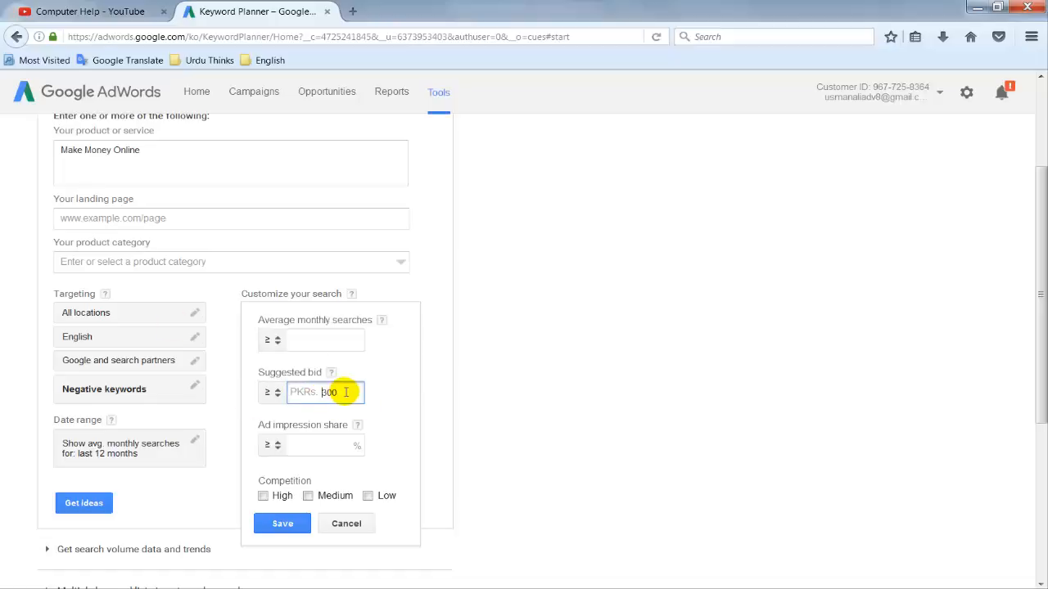
pyautogui.moveTo(346, 392); pyautogui.dragTo(312, 392)
pyautogui.press('BackSpace')
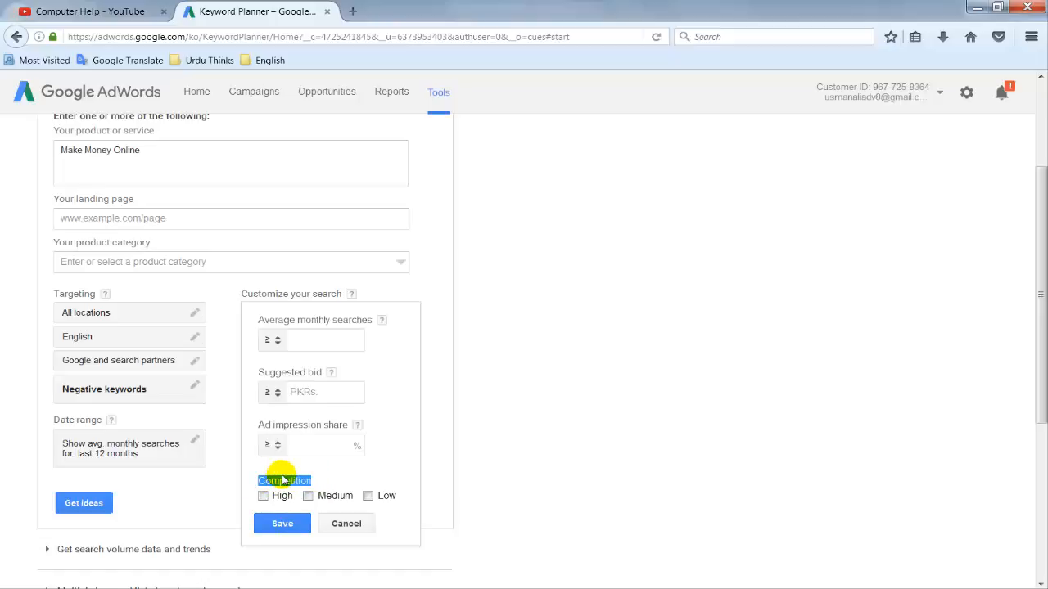
pyautogui.click(312, 481)
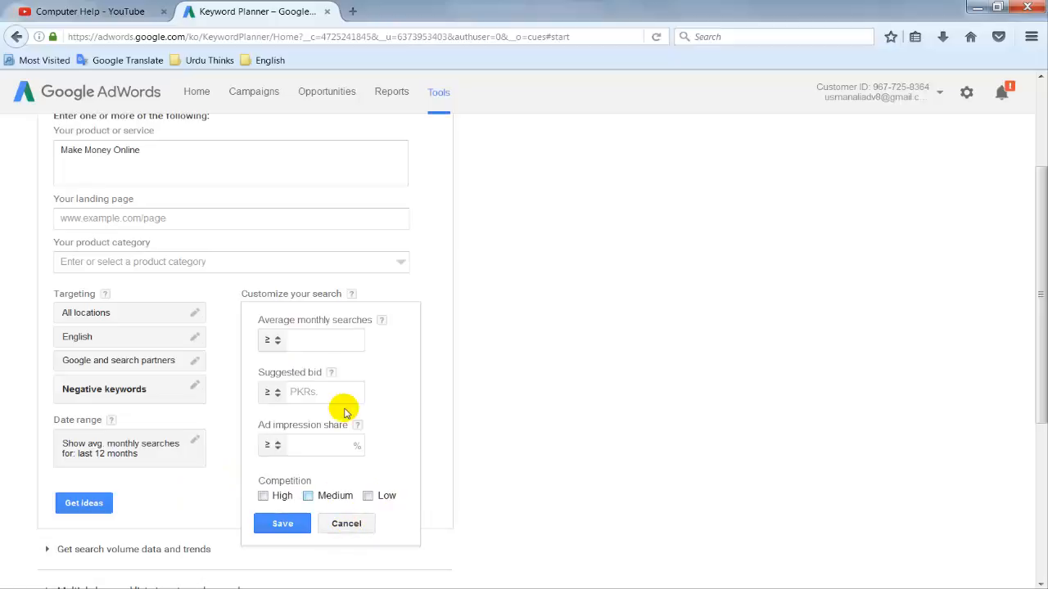
pyautogui.click(344, 523)
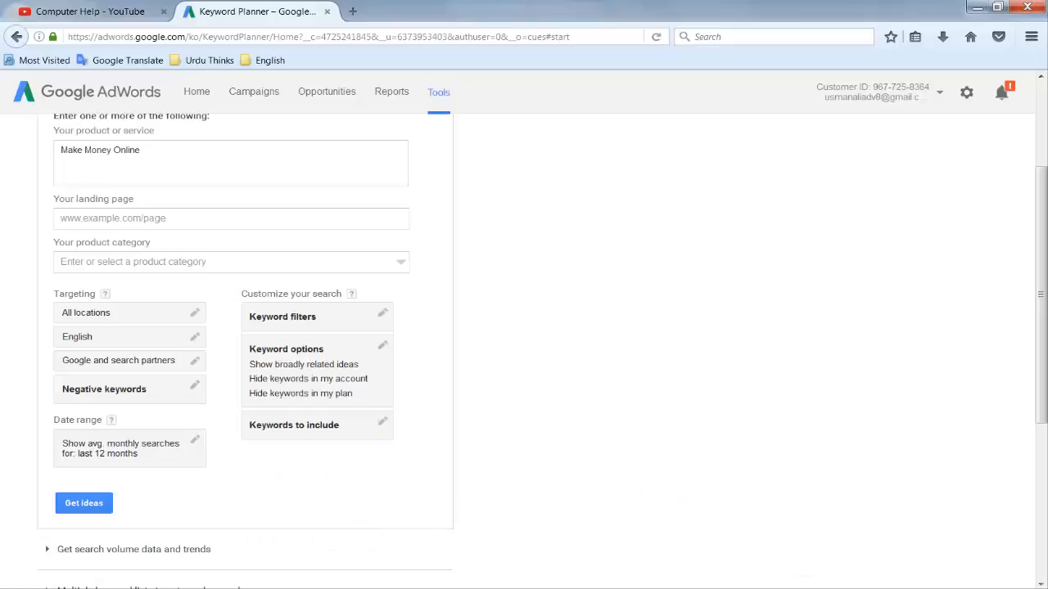
# Step: View the keyword options for related ideas, account keywords, plan keywords and adult ideas, and cancel without changing them
pyautogui.click(292, 363)
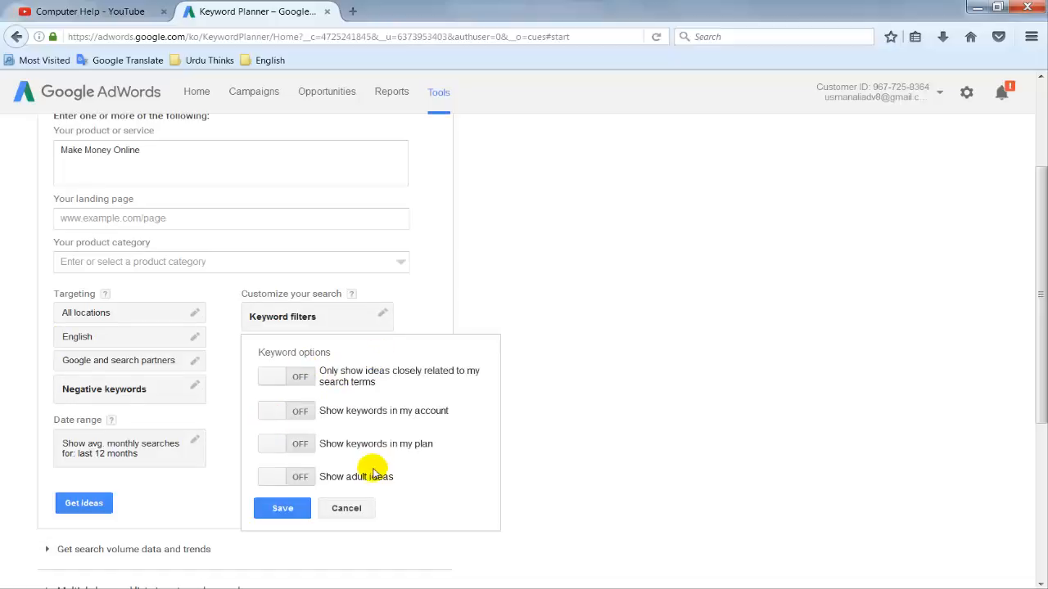
pyautogui.moveTo(258, 352); pyautogui.dragTo(322, 354)
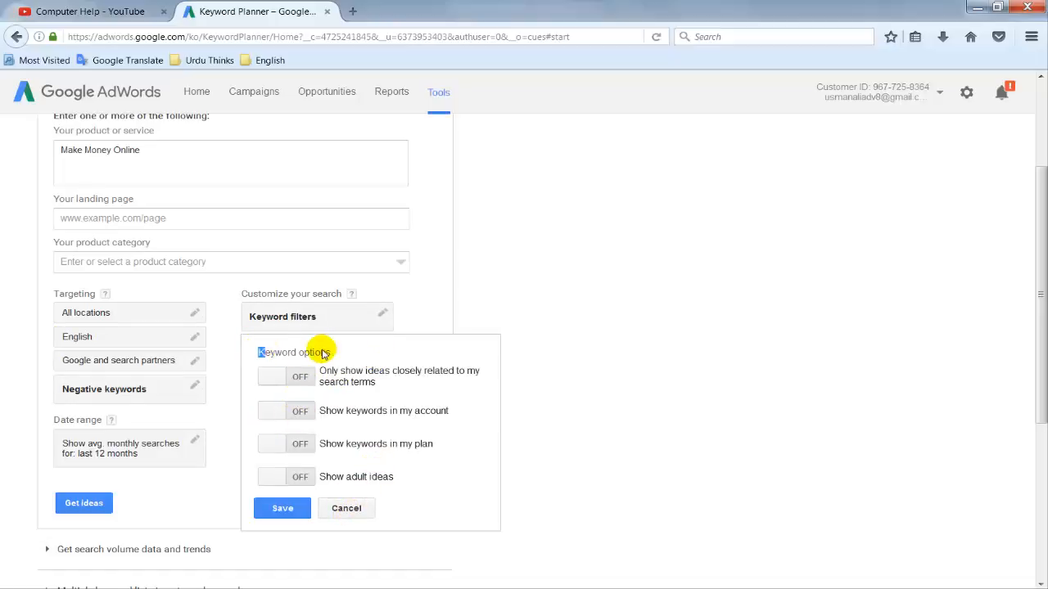
pyautogui.click(437, 391)
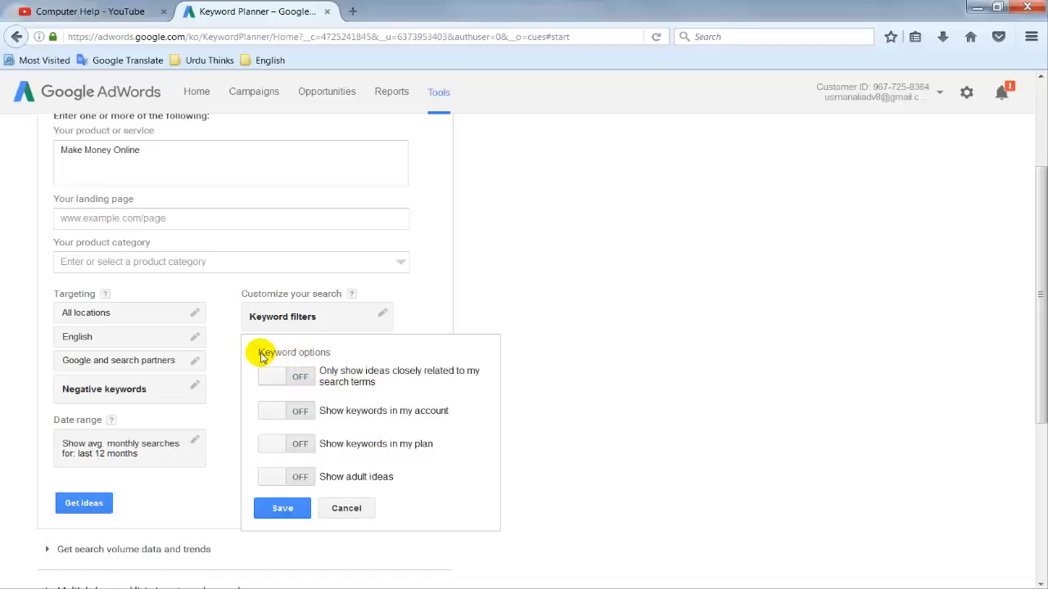
pyautogui.moveTo(261, 357); pyautogui.dragTo(334, 359)
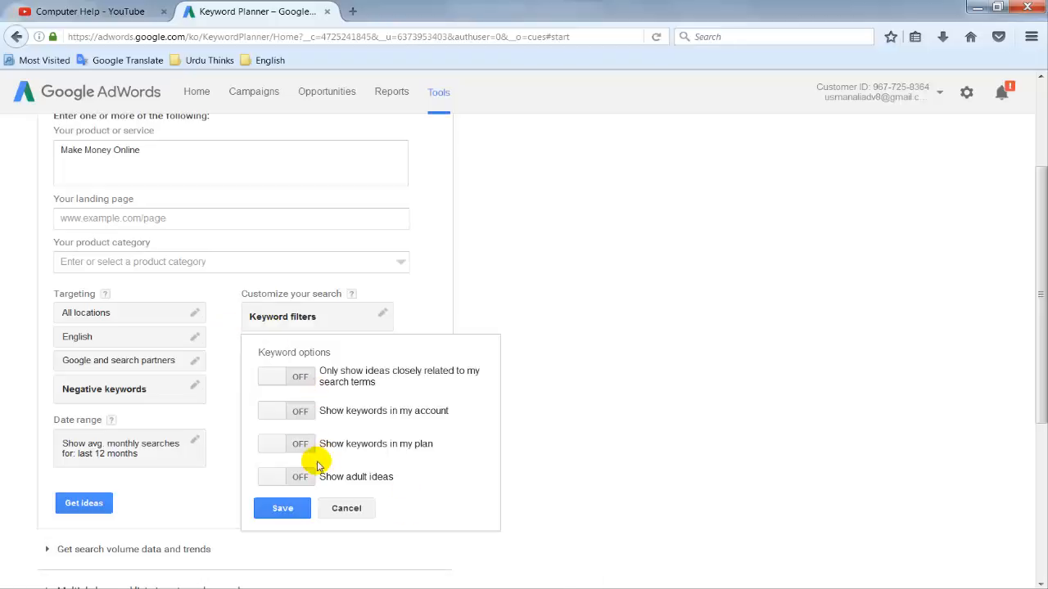
pyautogui.click(346, 508)
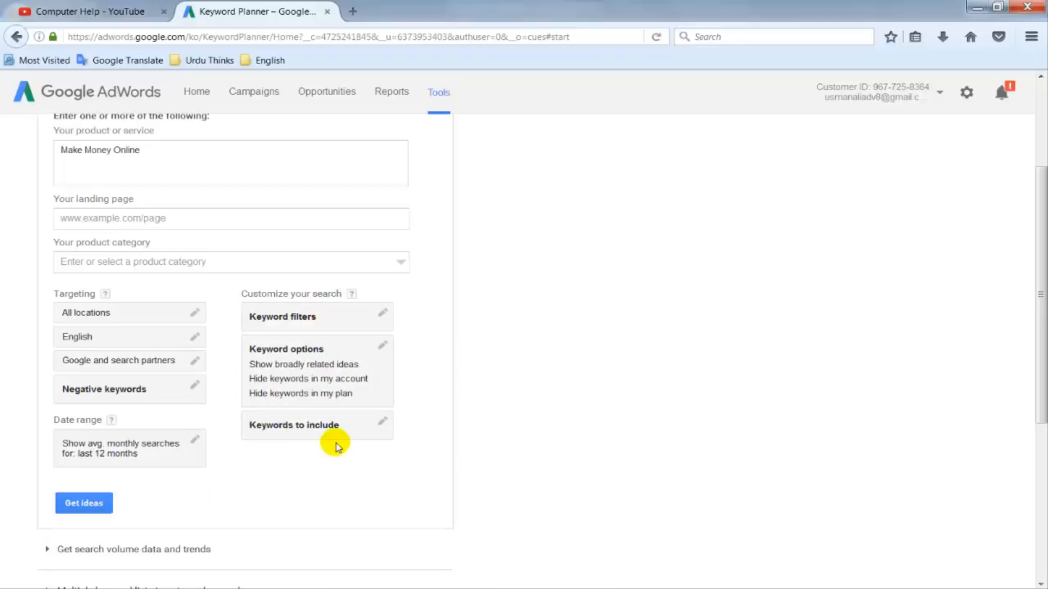
# Step: Try "Money" as a term that keywords must include, clear it, and cancel the change
pyautogui.click(301, 428)
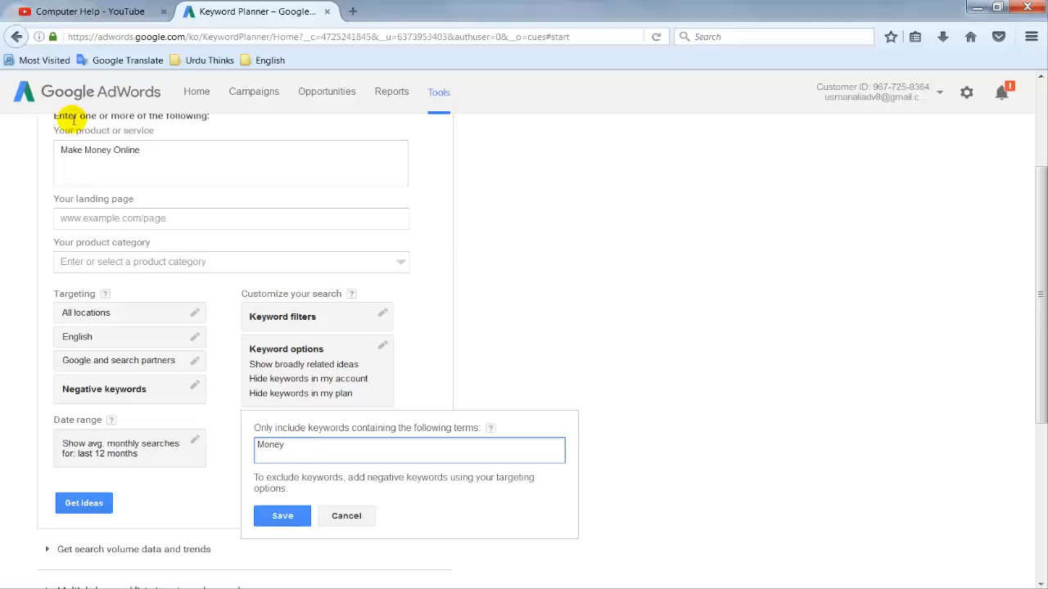
pyautogui.moveTo(305, 448); pyautogui.dragTo(214, 446)
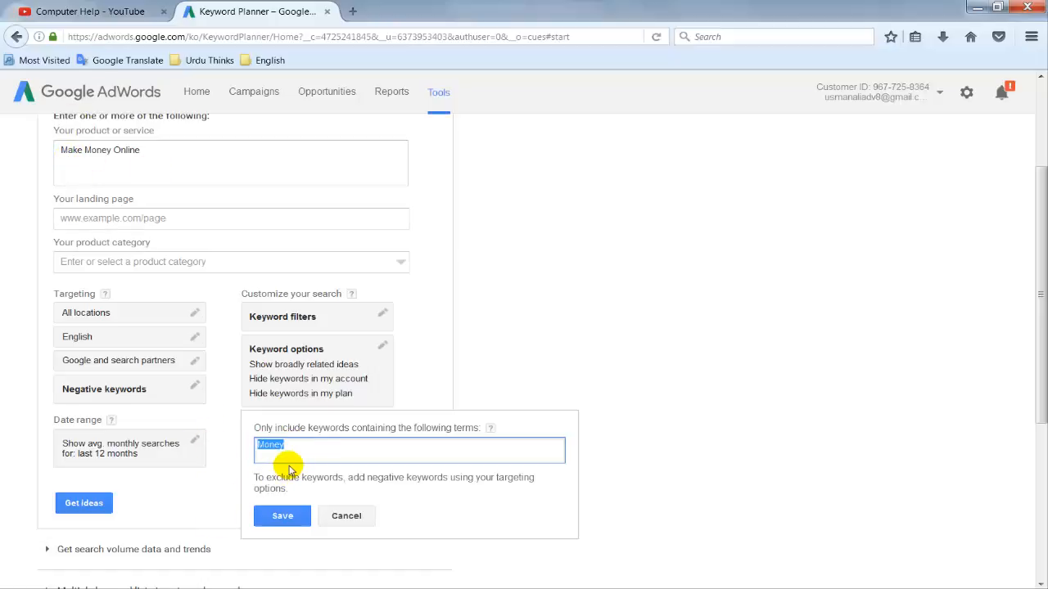
pyautogui.press('BackSpace')
pyautogui.click(346, 516)
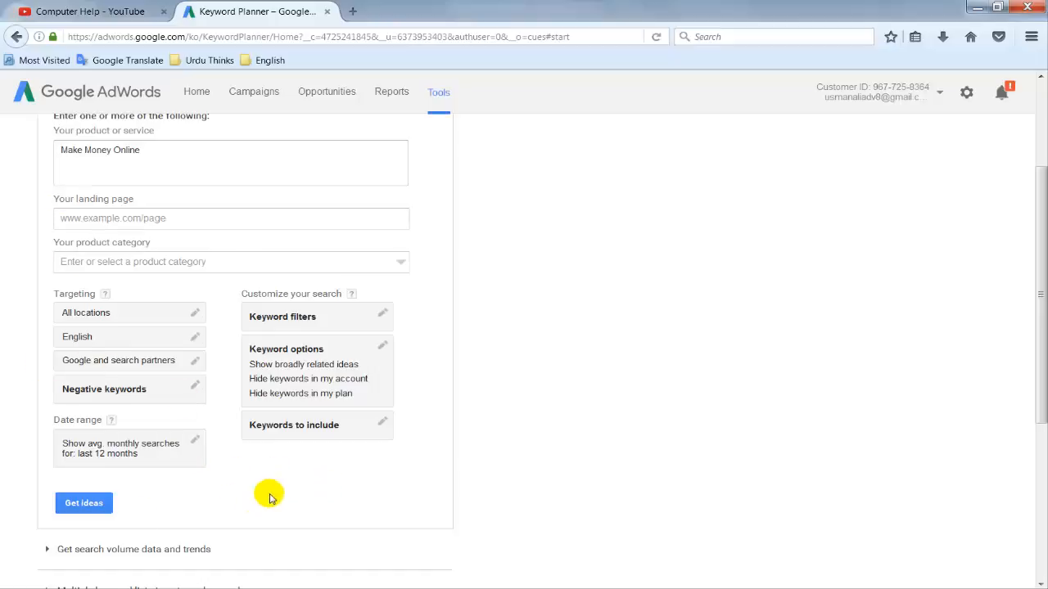
# Step: Get the keyword ideas for "Make Money Online" and download their historical statistics as an Excel CSV file, saving it to disk
pyautogui.click(95, 504)
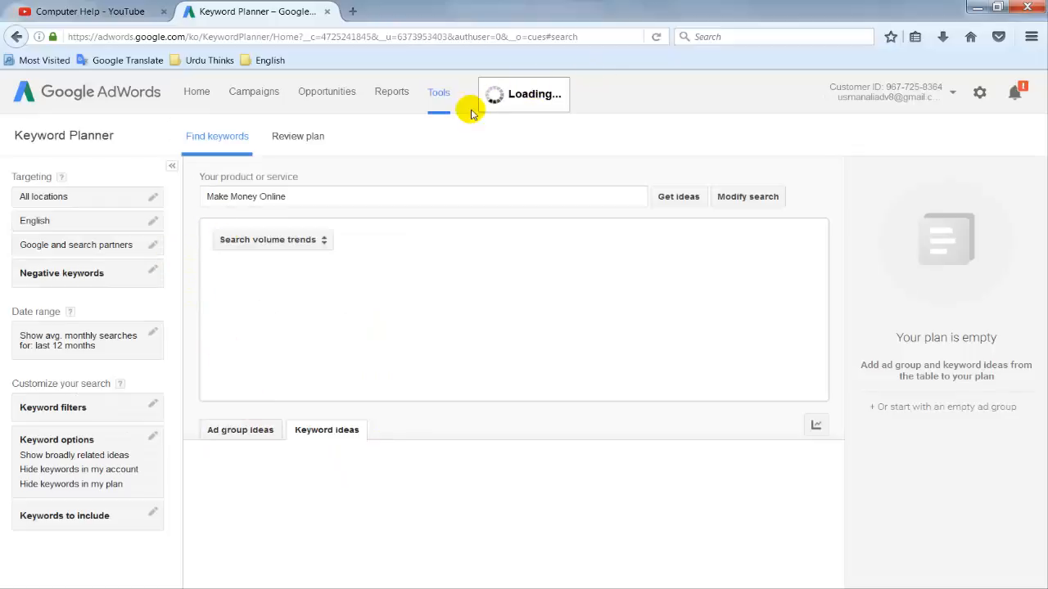
pyautogui.scroll(-3, 186, 298)
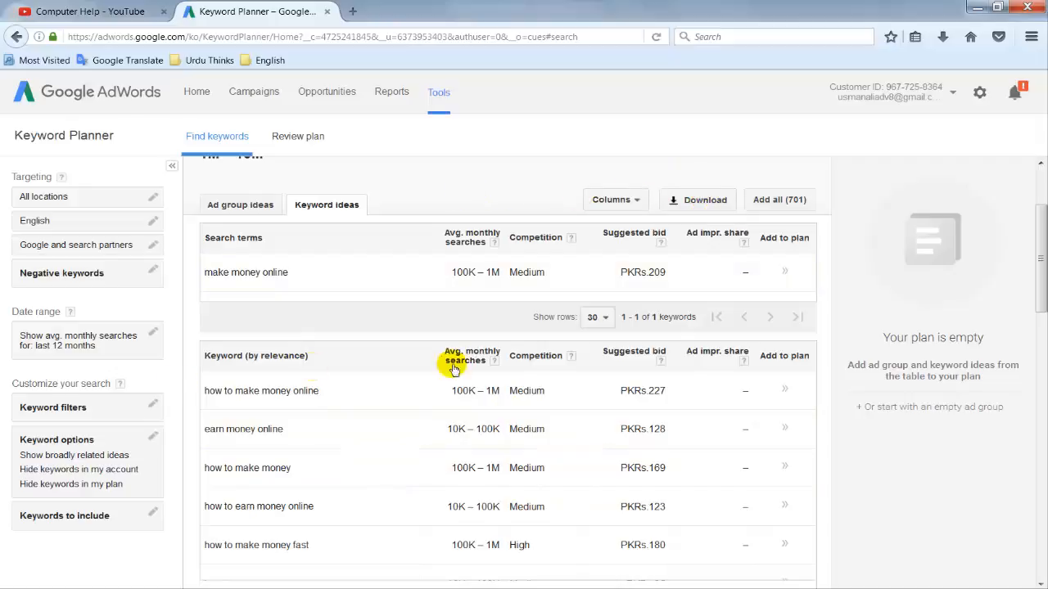
pyautogui.click(698, 201)
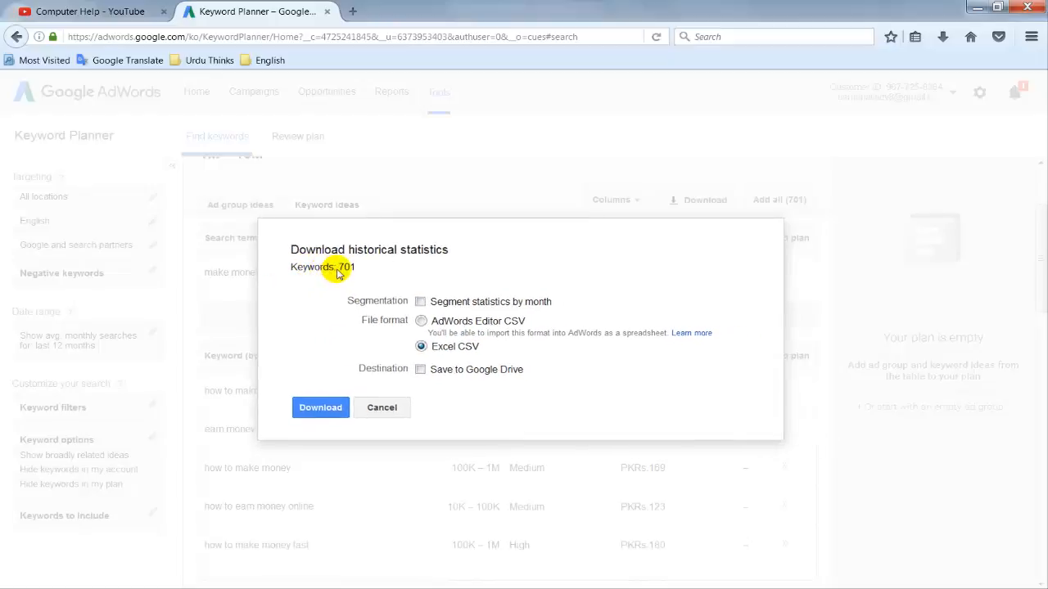
pyautogui.click(315, 404)
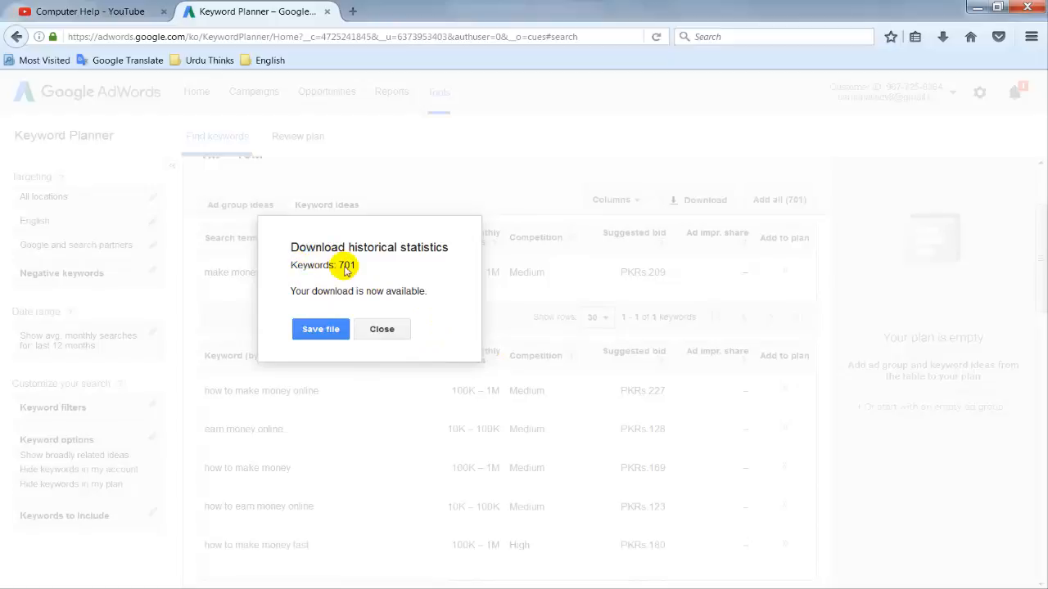
pyautogui.click(321, 331)
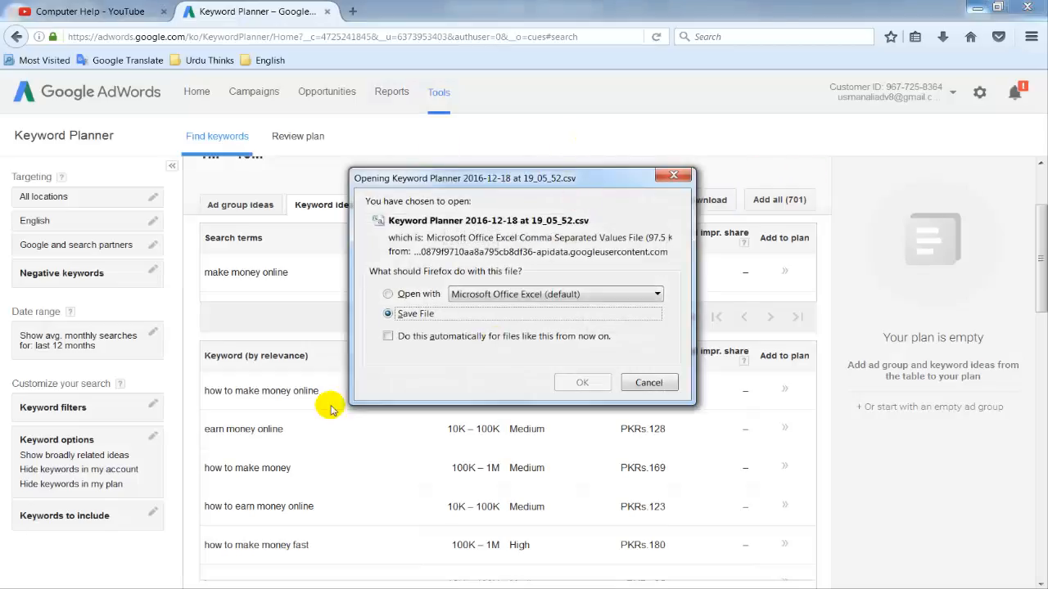
pyautogui.click(410, 315)
pyautogui.click(585, 382)
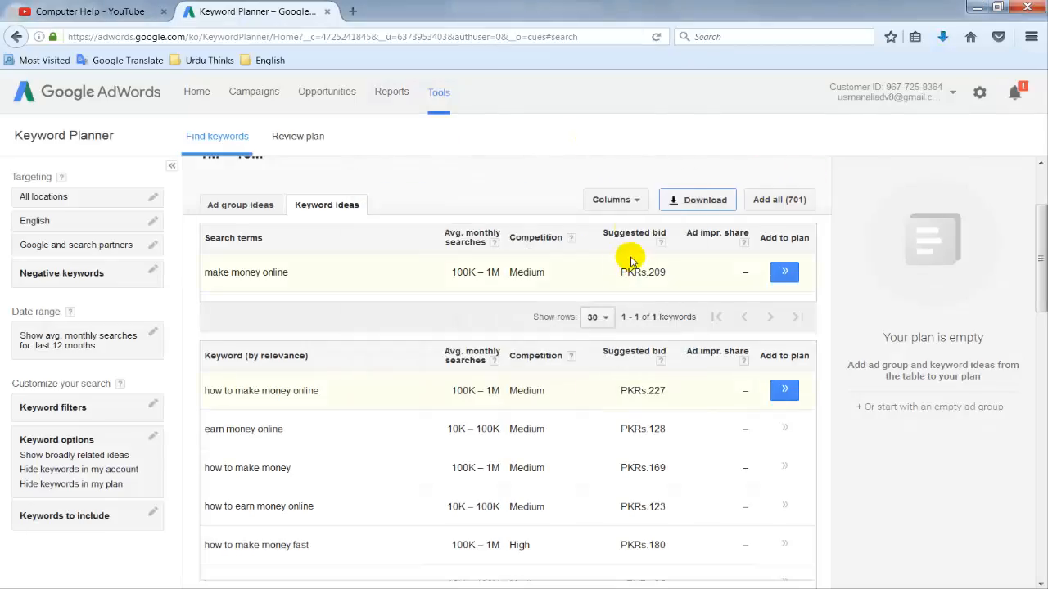
# Step: Open the downloaded Keyword Planner CSV file in Excel and maximize its window
pyautogui.click(943, 36)
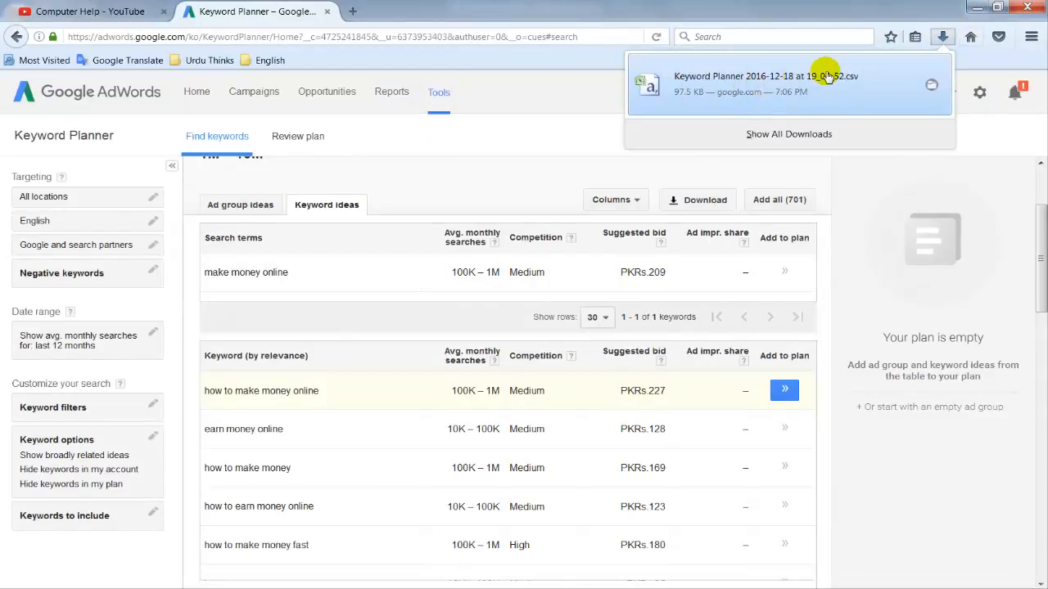
pyautogui.click(786, 85)
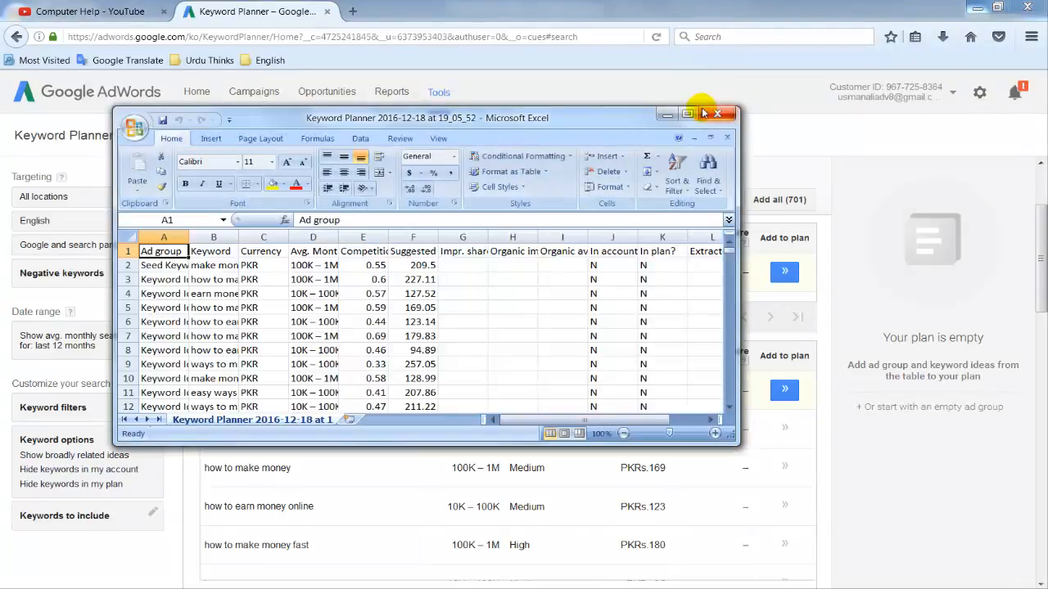
pyautogui.click(711, 108)
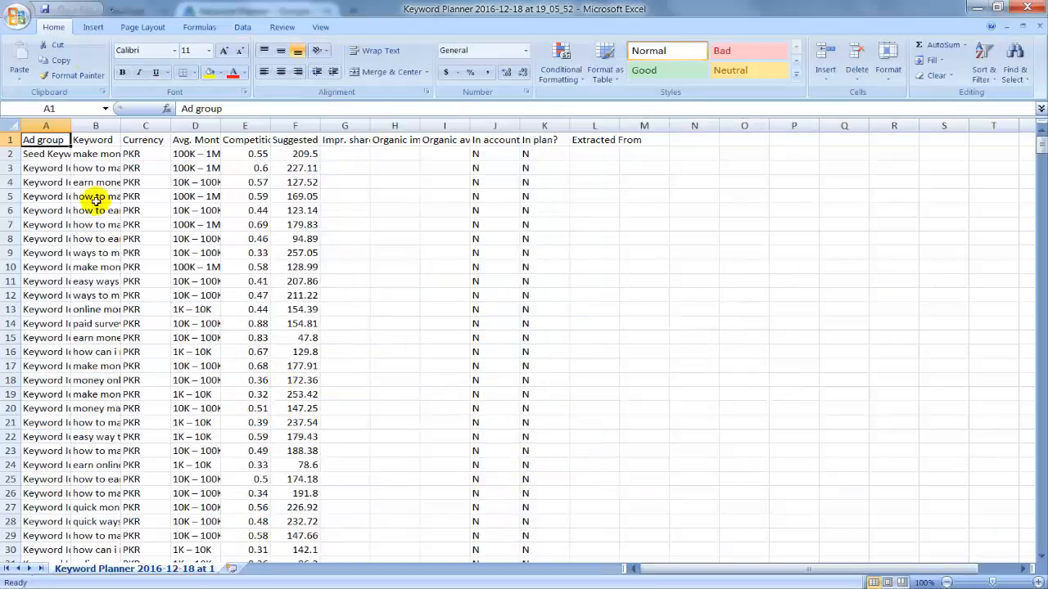
# Step: Widen the Ad group and Keyword columns, and delete the Ad group column
pyautogui.moveTo(79, 129); pyautogui.dragTo(211, 127)
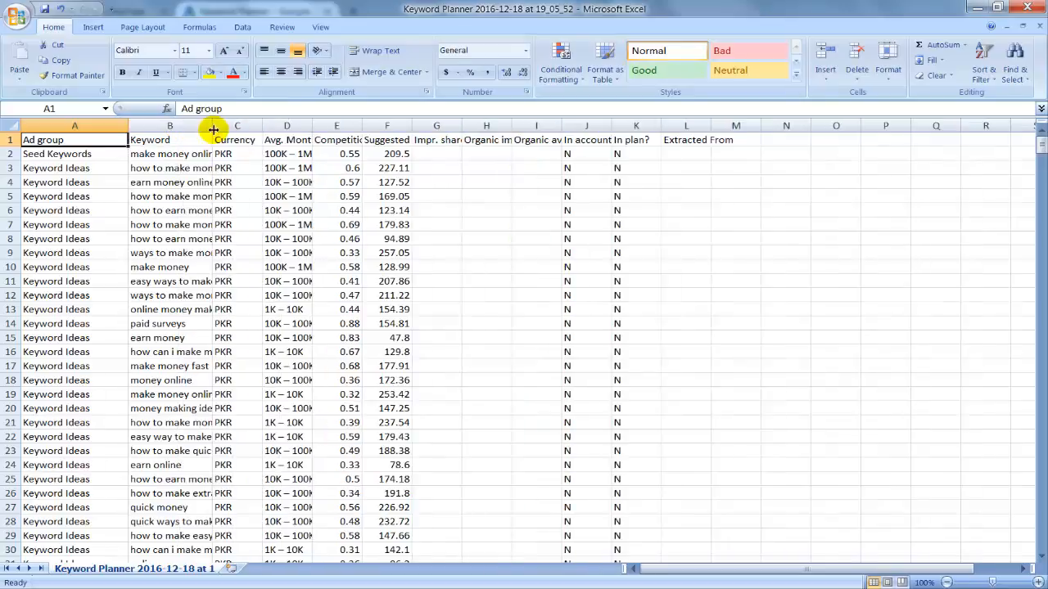
pyautogui.click(266, 127)
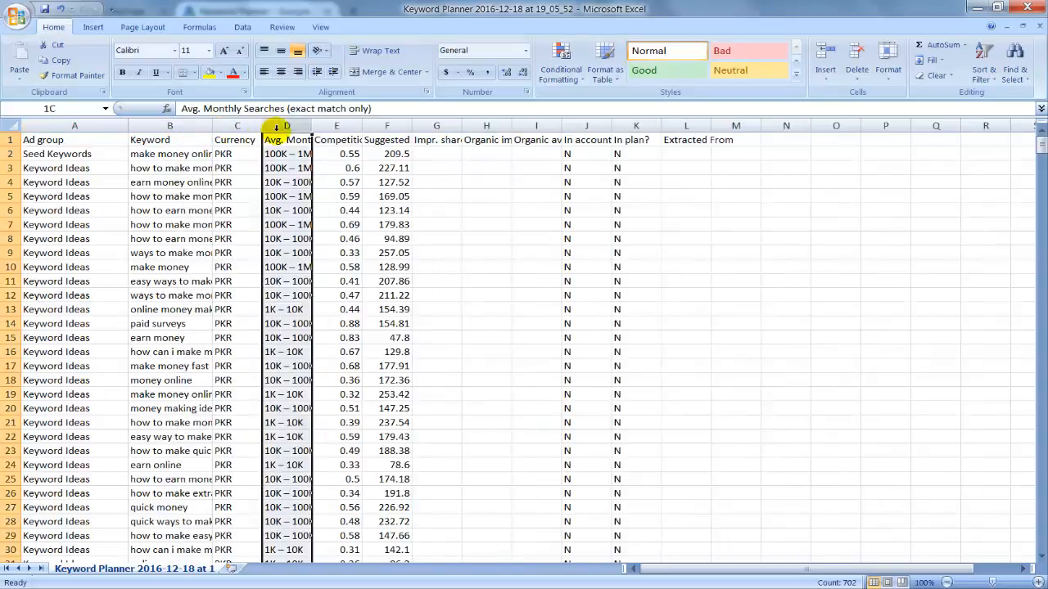
pyautogui.click(281, 209)
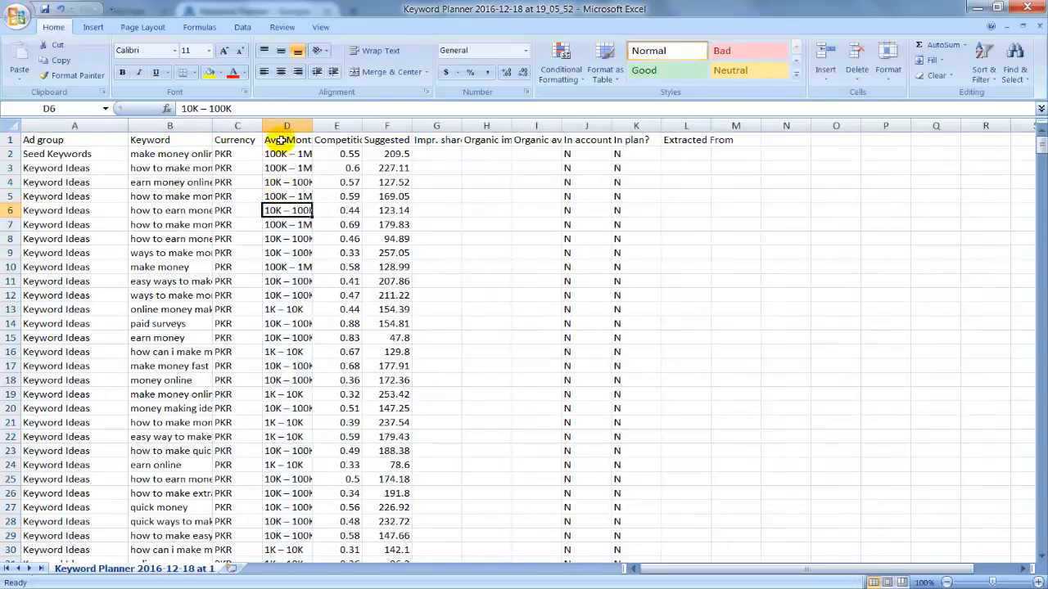
pyautogui.click(67, 126)
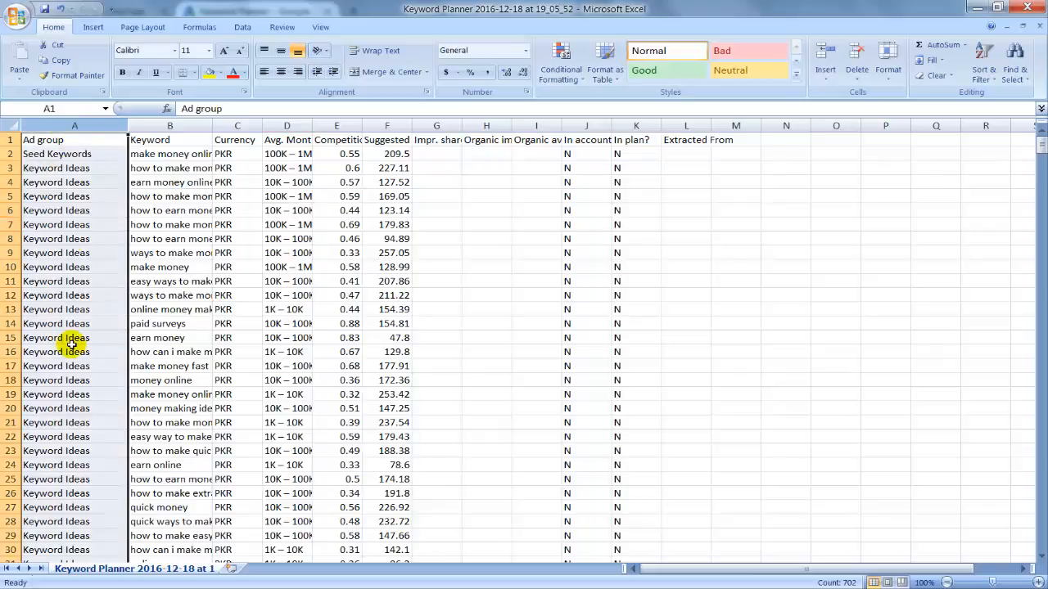
pyautogui.rightClick(76, 128)
pyautogui.click(113, 218)
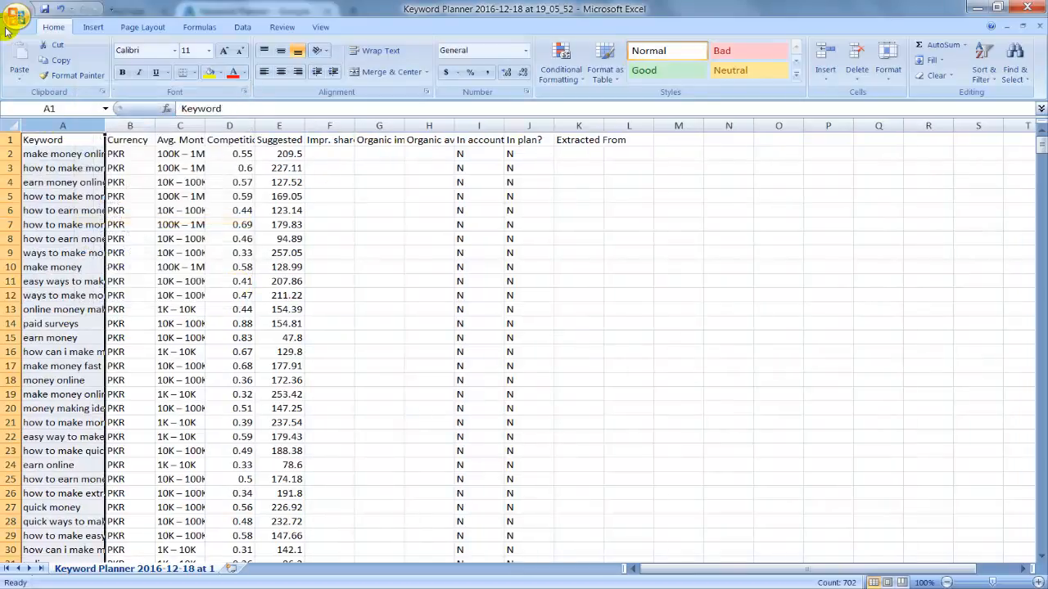
# Step: Widen the Keyword column so its phrases are readable, and delete the Currency column
pyautogui.moveTo(105, 125); pyautogui.dragTo(143, 125)
pyautogui.click(168, 139)
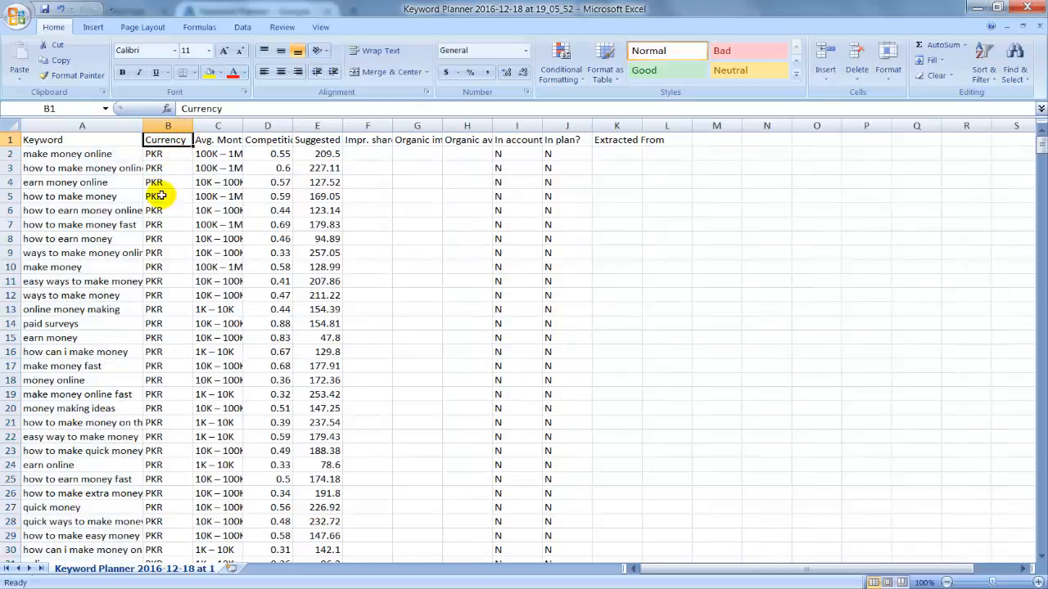
pyautogui.moveTo(164, 181); pyautogui.dragTo(159, 422)
pyautogui.click(168, 451)
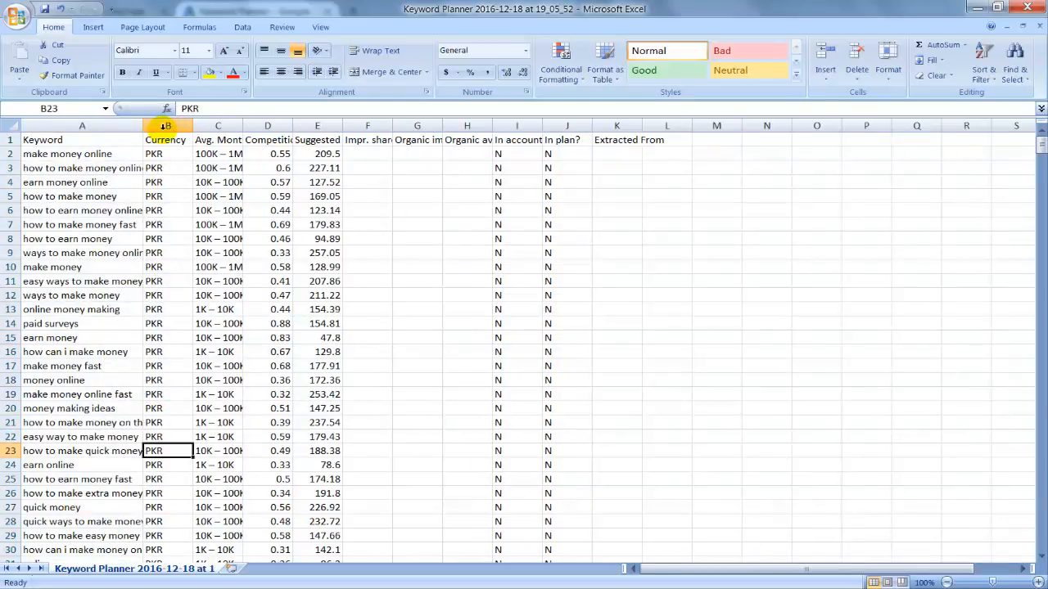
pyautogui.click(160, 125)
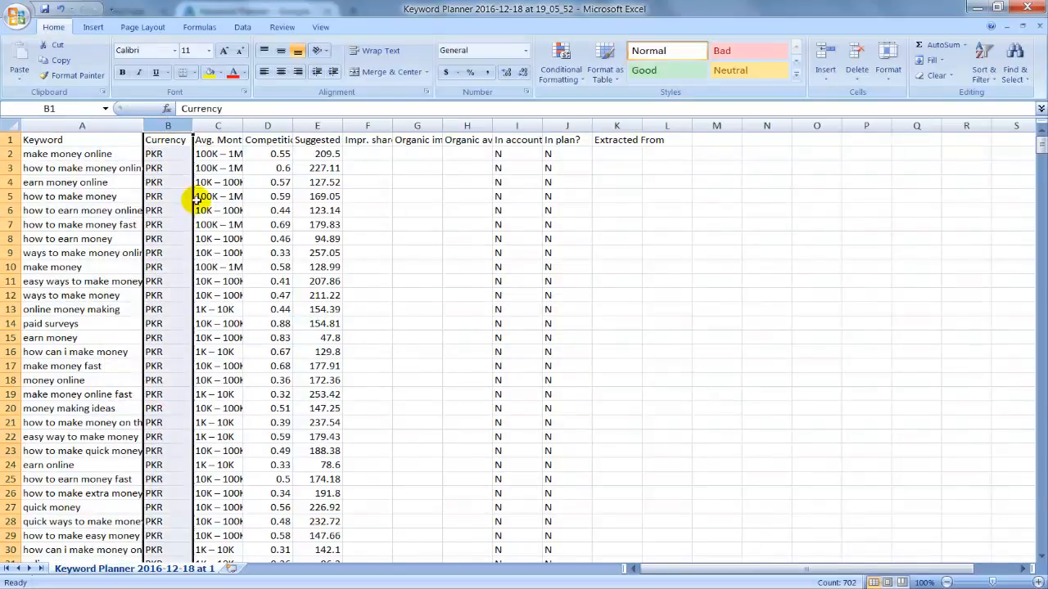
pyautogui.rightClick(176, 125)
pyautogui.click(209, 218)
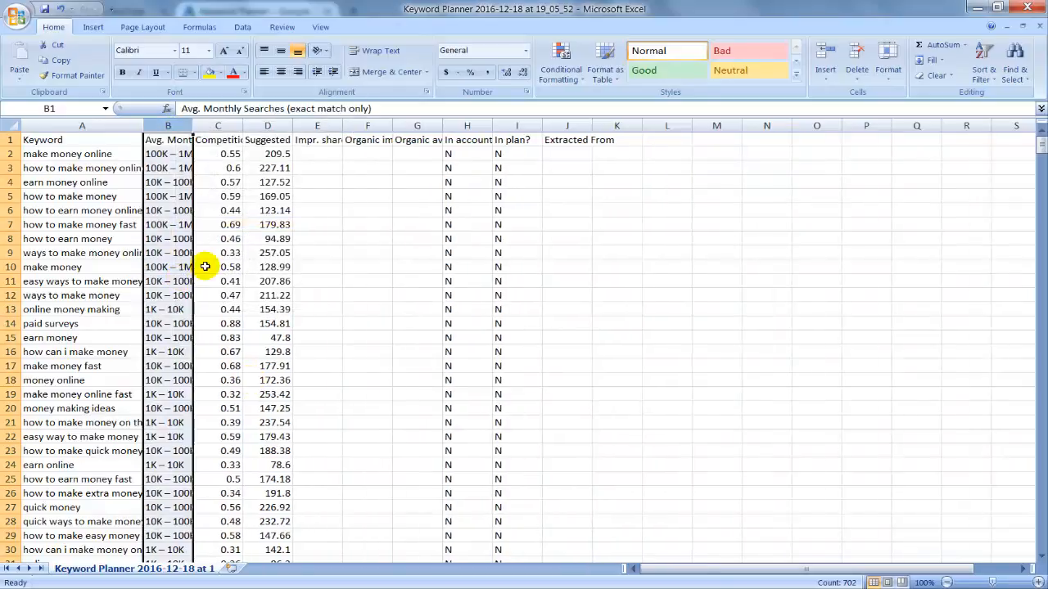
# Step: Widen the Avg. Monthly Searches, Competition and Suggested bid columns to show their headings
pyautogui.moveTo(194, 128); pyautogui.dragTo(280, 129)
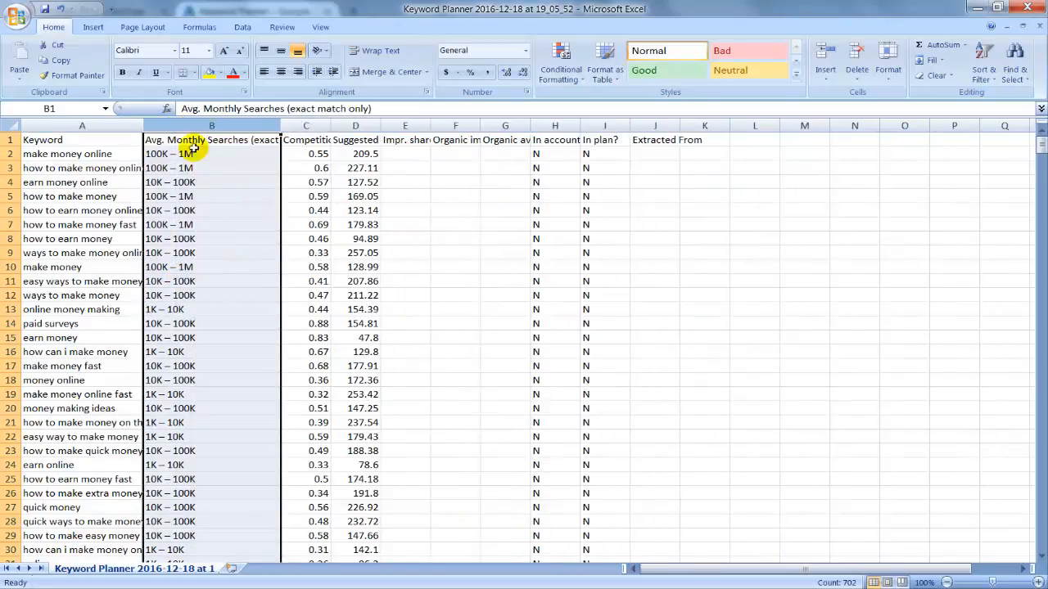
pyautogui.click(242, 258)
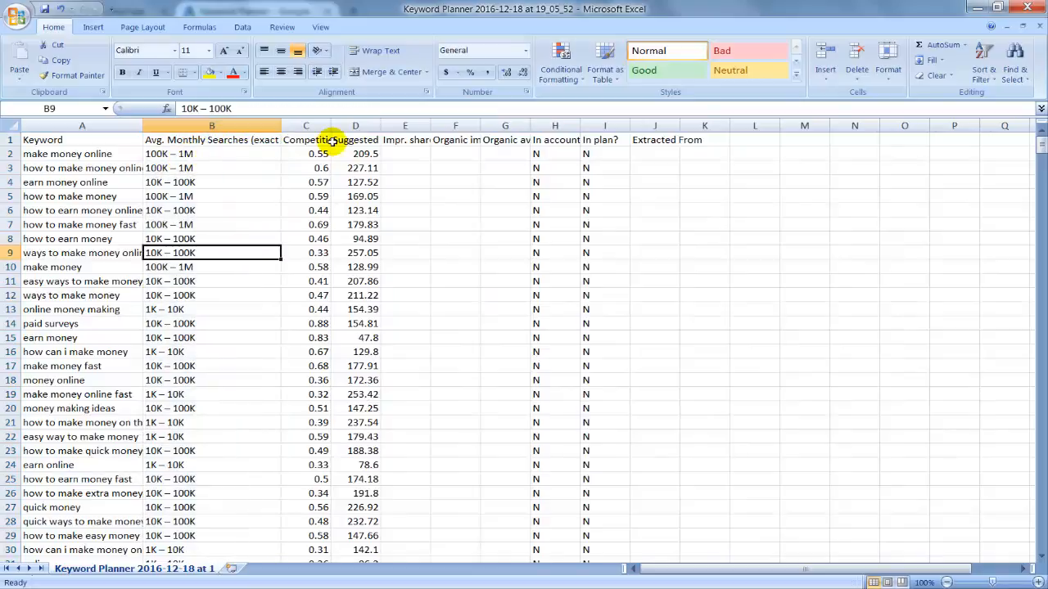
pyautogui.moveTo(334, 125); pyautogui.dragTo(503, 125)
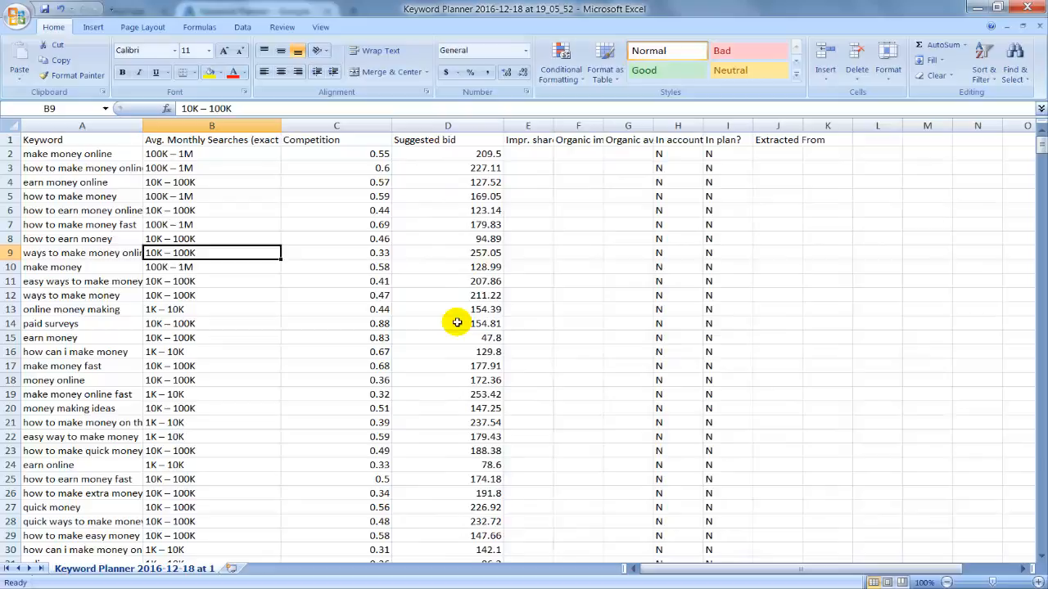
pyautogui.click(462, 122)
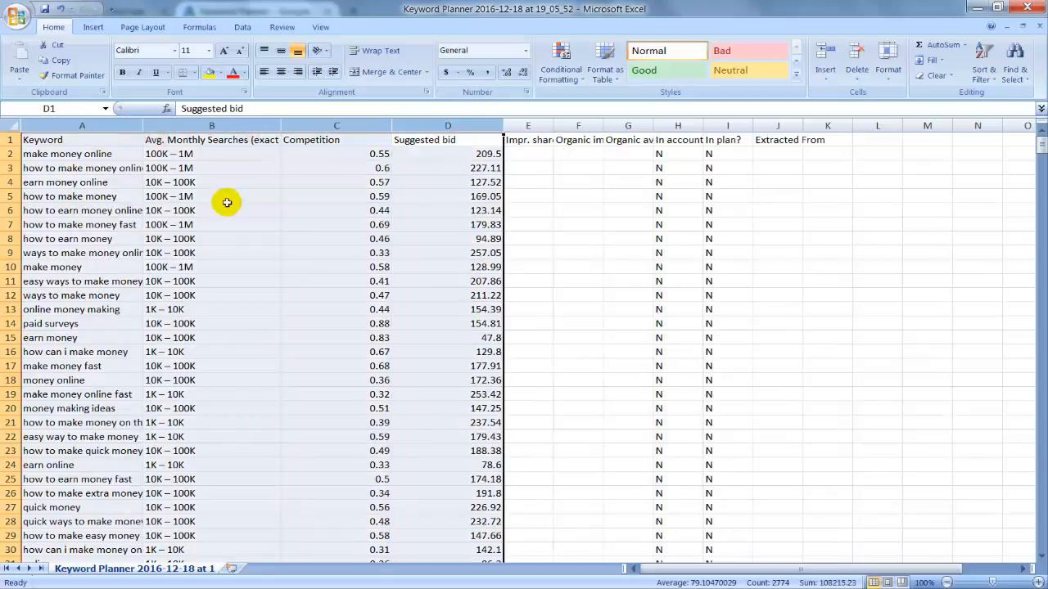
pyautogui.click(338, 279)
# Step: Clear the contents of columns E through K, from Impr. share to Extracted From
pyautogui.moveTo(542, 124); pyautogui.dragTo(828, 126)
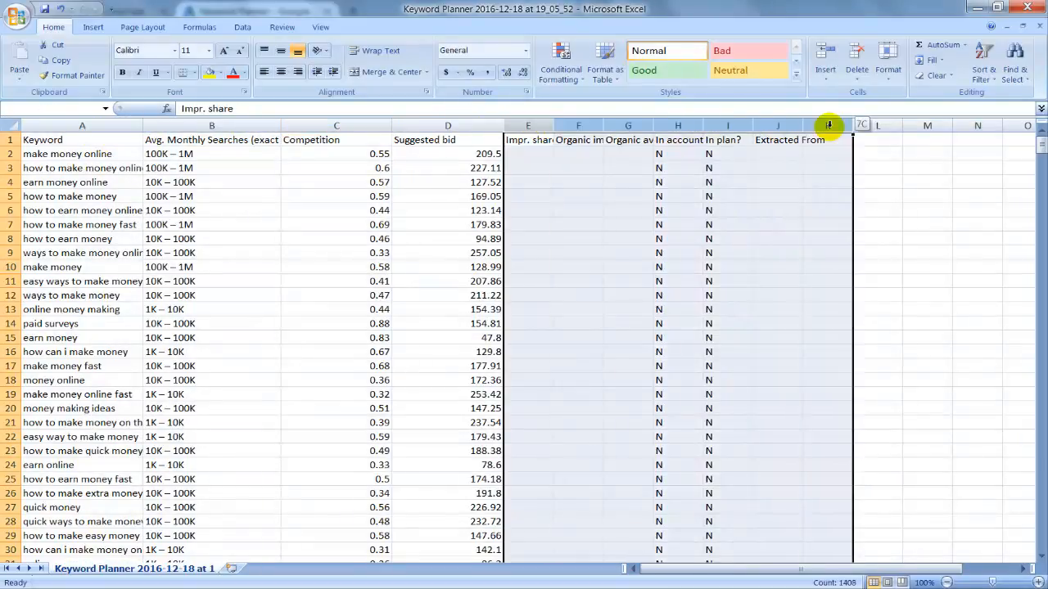
pyautogui.press('Delete')
pyautogui.click(332, 409)
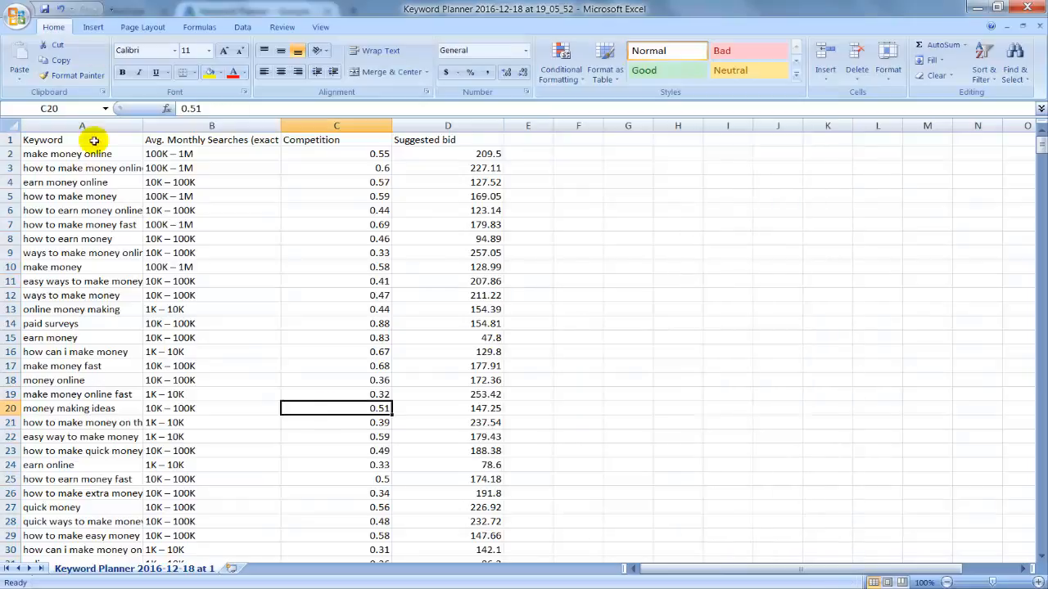
# Step: Widen the Keyword column to fit the longest phrases and fill header row 1 with yellow
pyautogui.moveTo(11, 140); pyautogui.dragTo(237, 140)
pyautogui.click(209, 73)
pyautogui.click(172, 168)
pyautogui.click(51, 138)
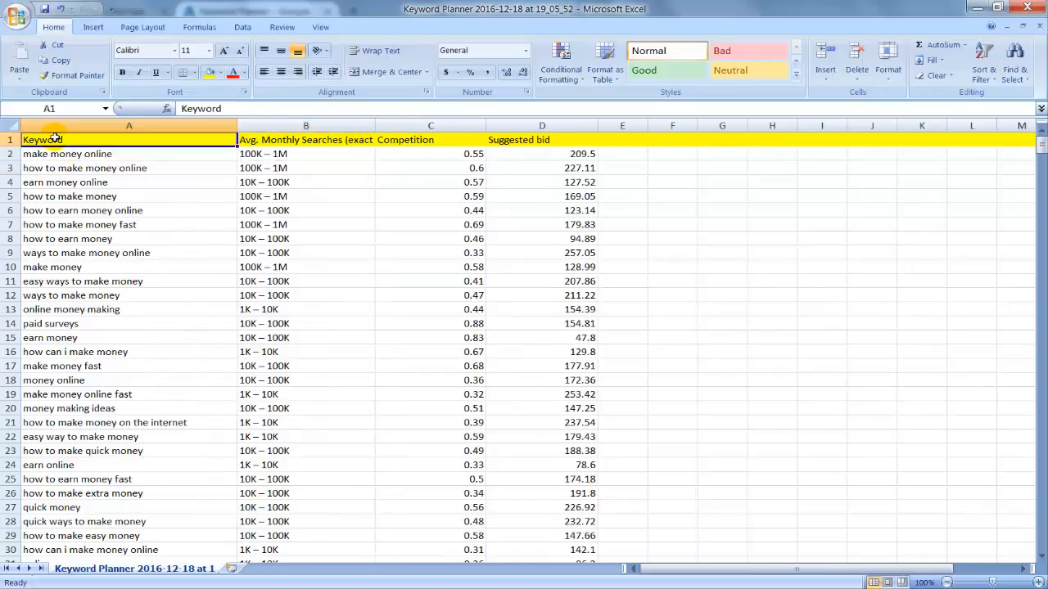
# Step: Slightly widen the Avg. Monthly Searches, Competition and Suggested bid columns again
pyautogui.moveTo(374, 126); pyautogui.dragTo(377, 126)
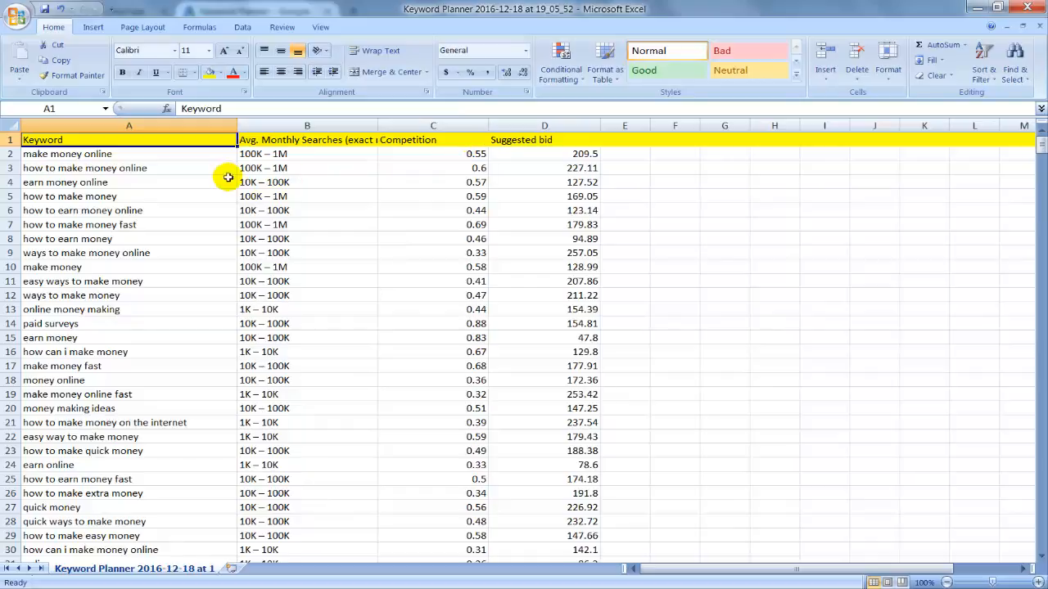
pyautogui.click(117, 157)
pyautogui.click(278, 155)
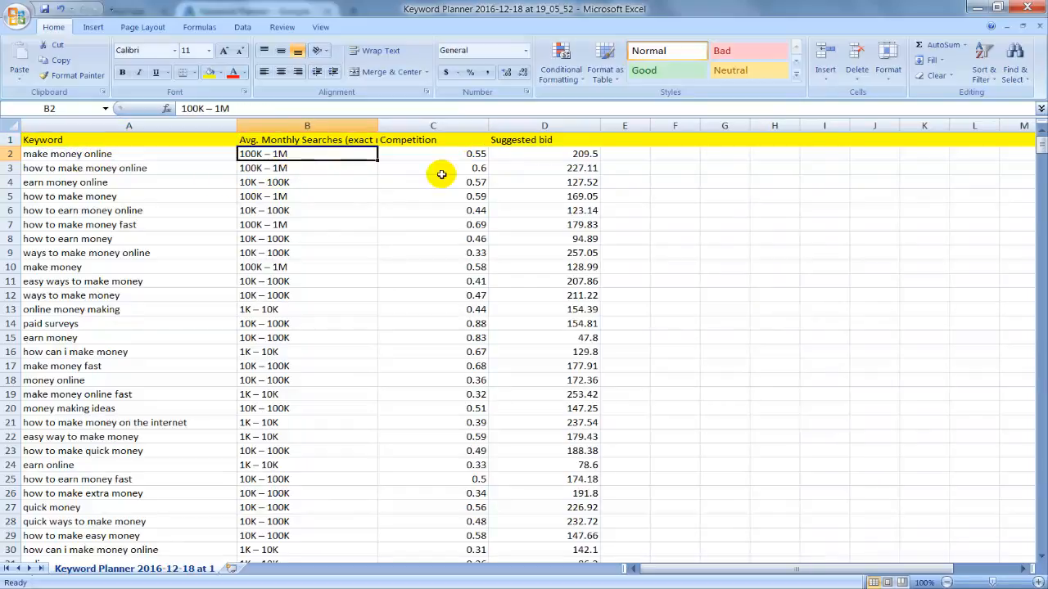
pyautogui.moveTo(487, 125); pyautogui.dragTo(494, 126)
pyautogui.moveTo(607, 125); pyautogui.dragTo(631, 125)
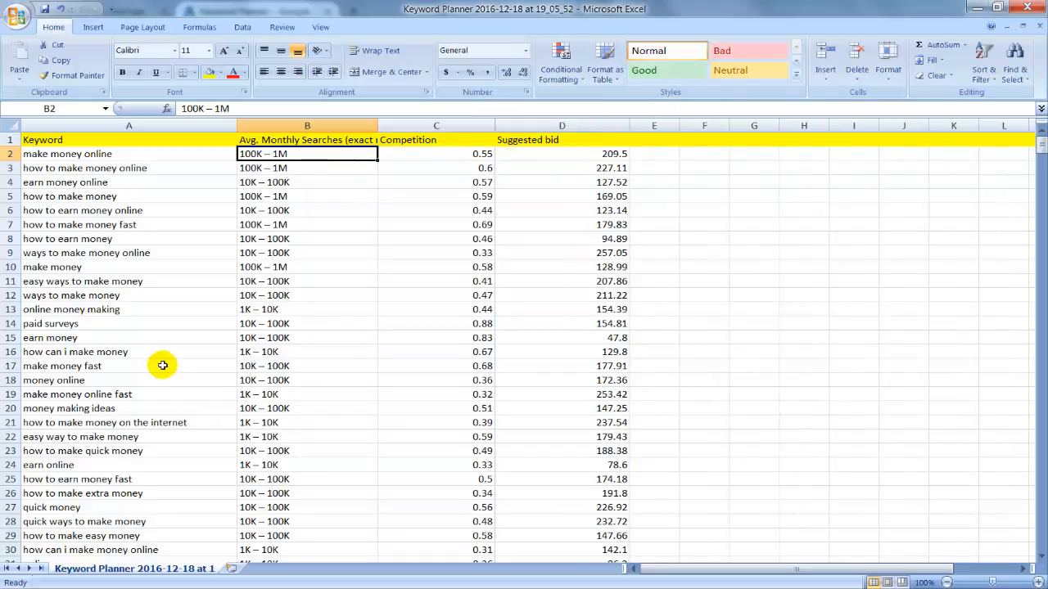
# Step: Check the monthly searches for "make money online", and write "1K = 1,000" in a new Notepad note
pyautogui.click(90, 155)
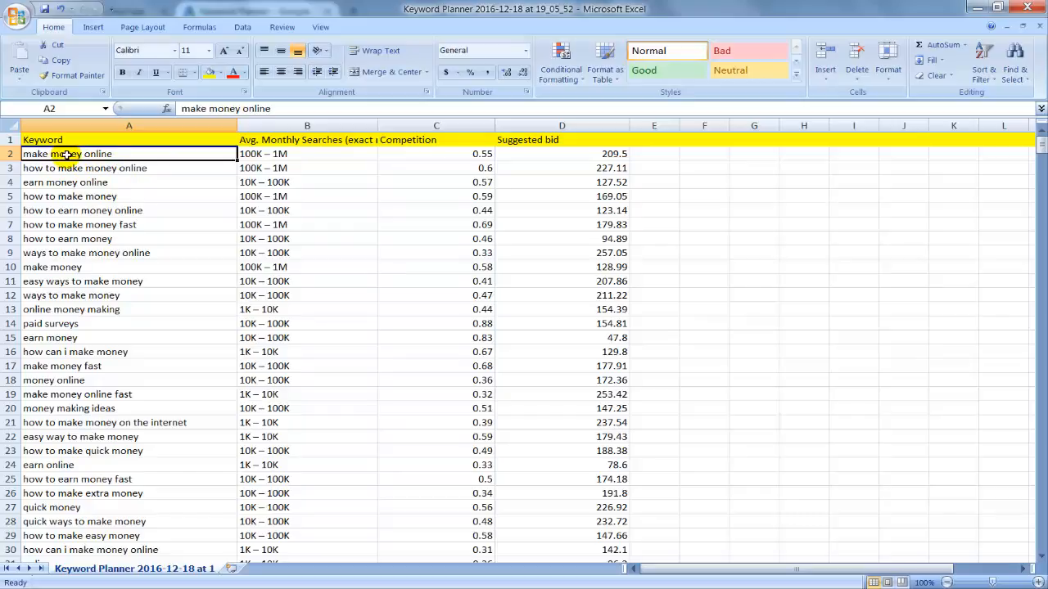
pyautogui.click(266, 156)
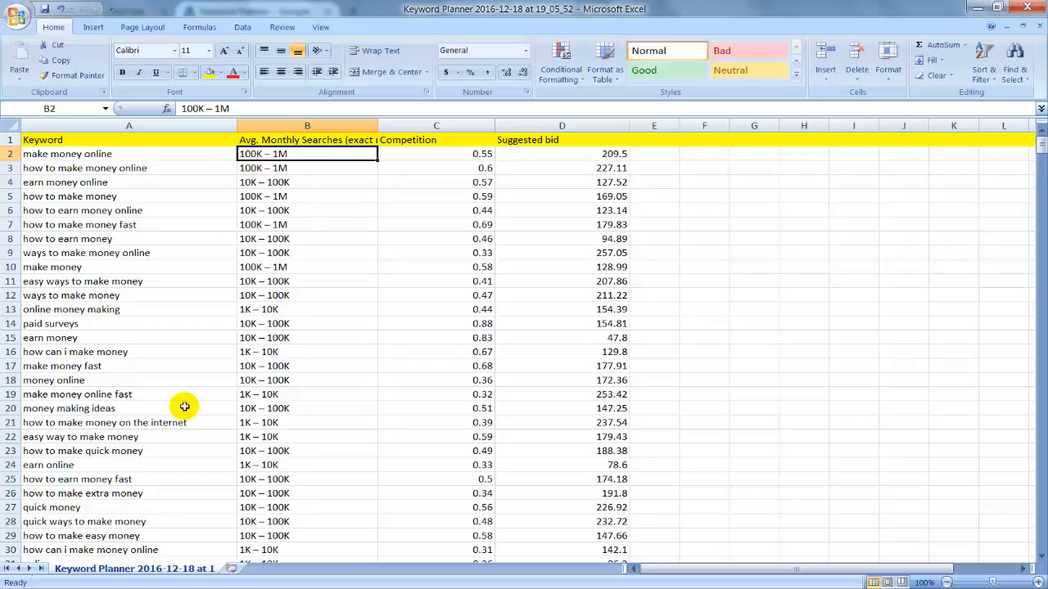
pyautogui.press('super')
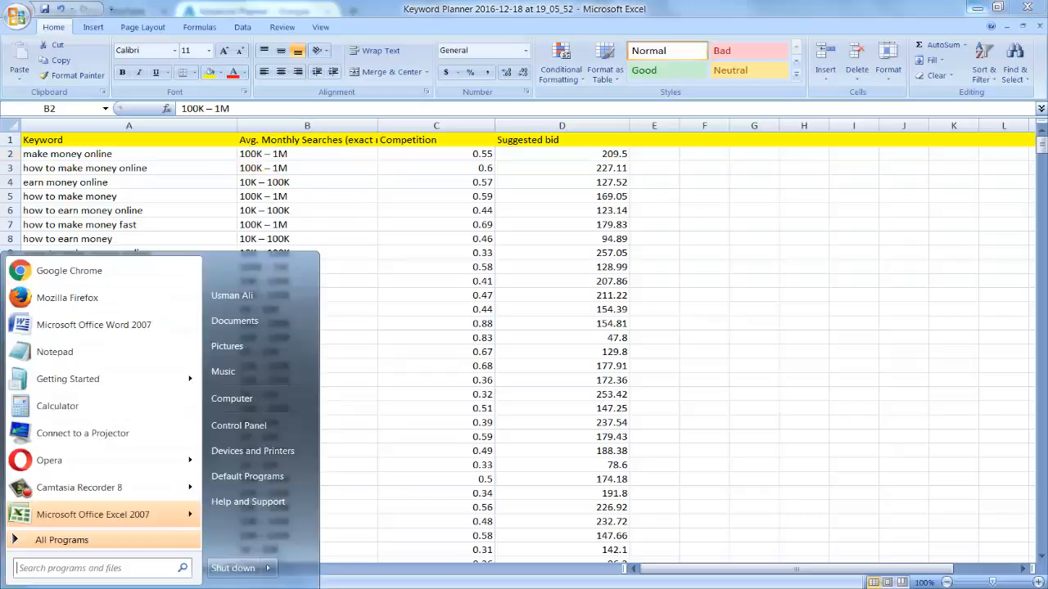
pyautogui.click(46, 218)
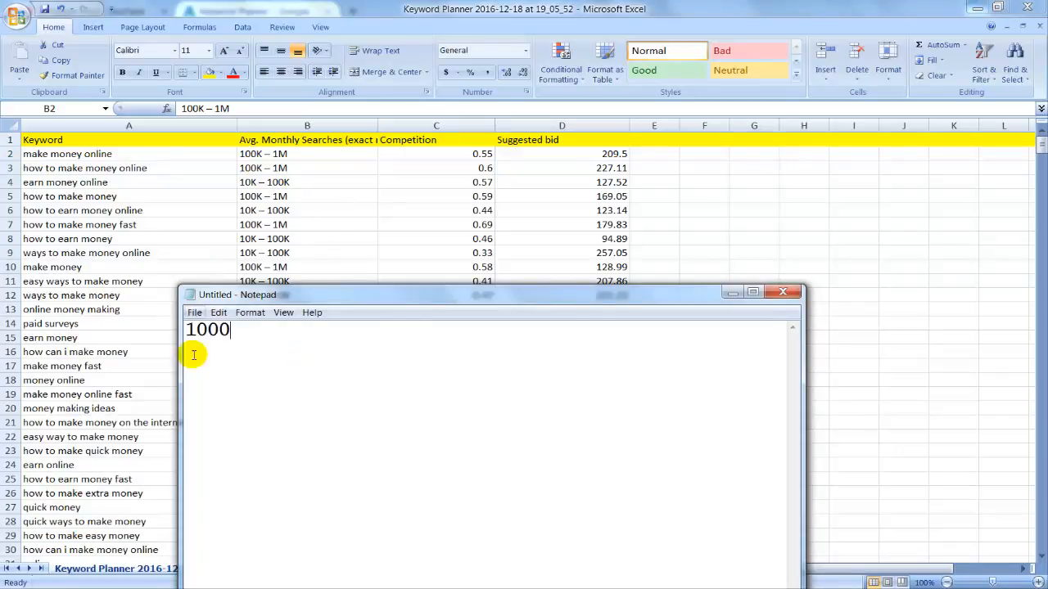
pyautogui.click(194, 330)
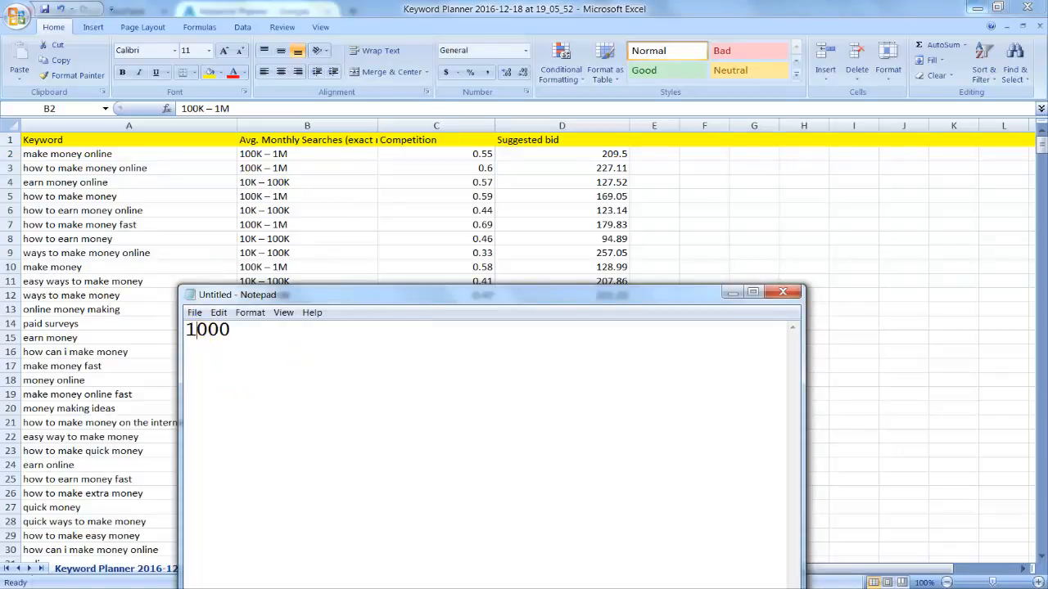
pyautogui.click(189, 329)
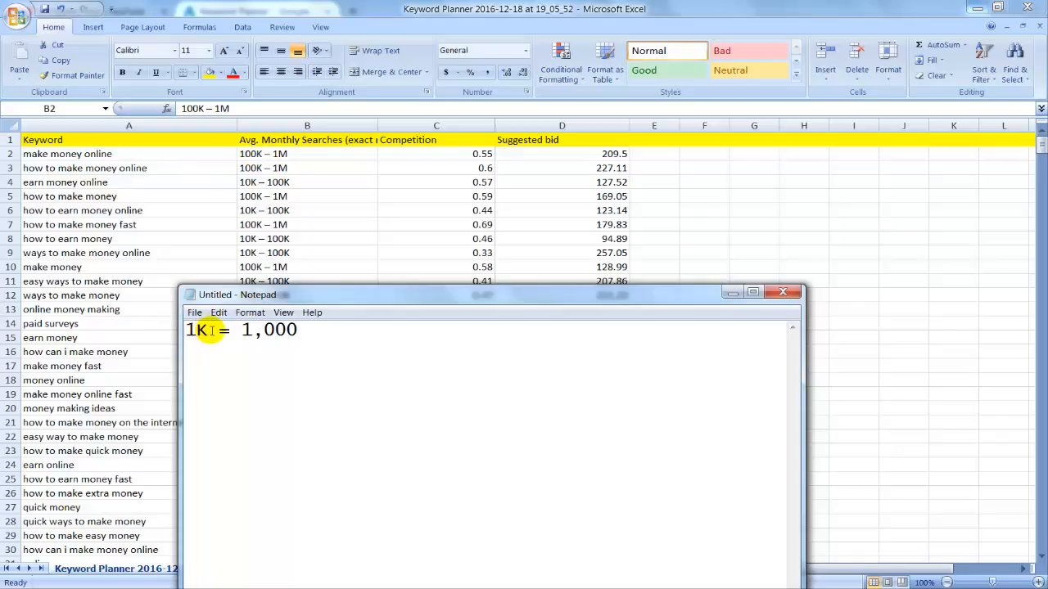
# Step: Change the note to "100K = 1 lak", add "K= 1000", and close Notepad without saving
pyautogui.moveTo(211, 329); pyautogui.dragTo(185, 330)
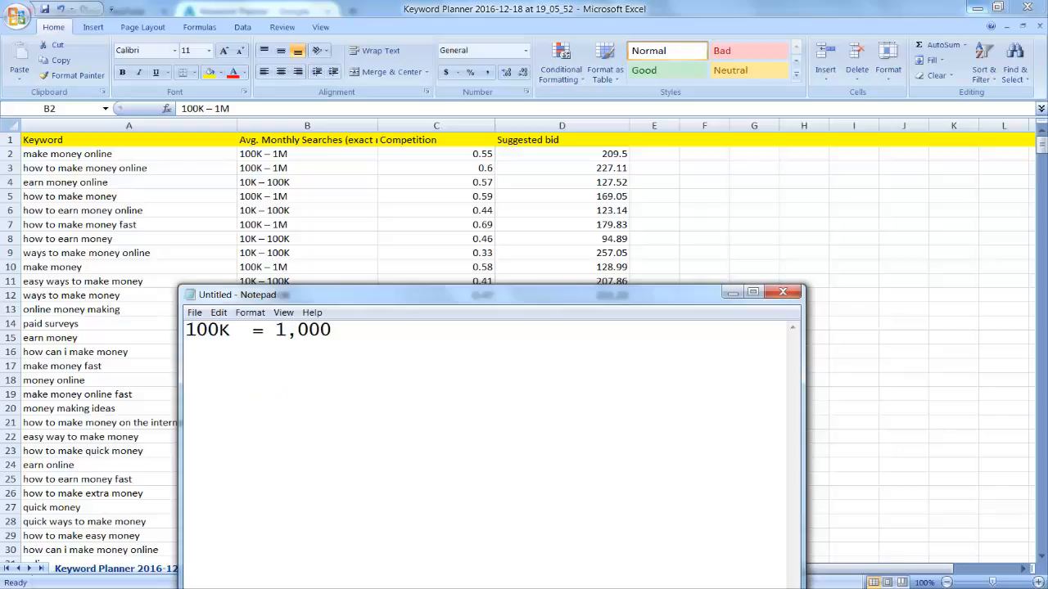
pyautogui.moveTo(285, 329); pyautogui.dragTo(362, 331)
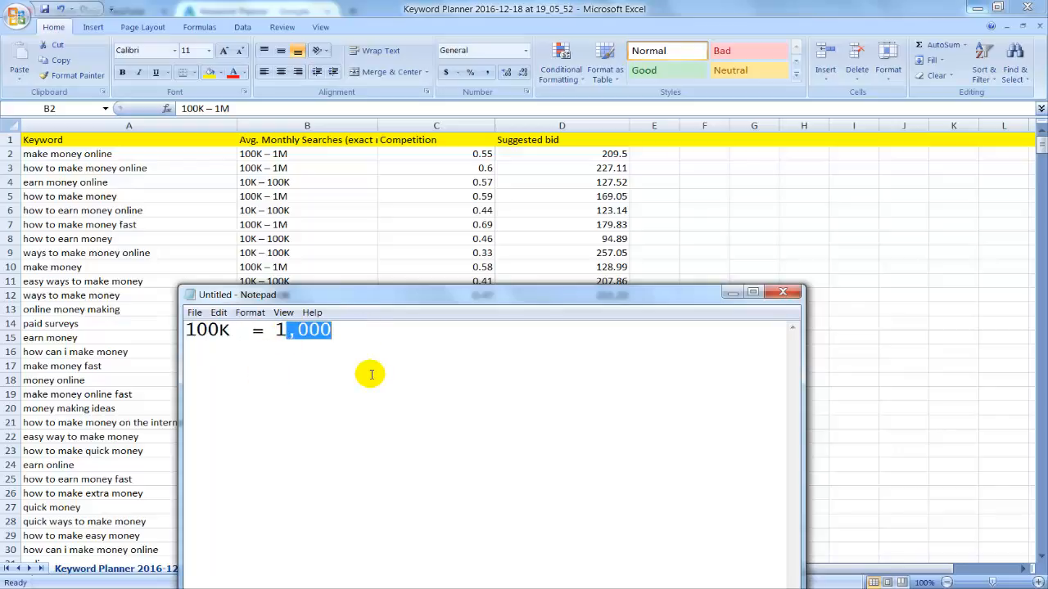
pyautogui.write('1000')
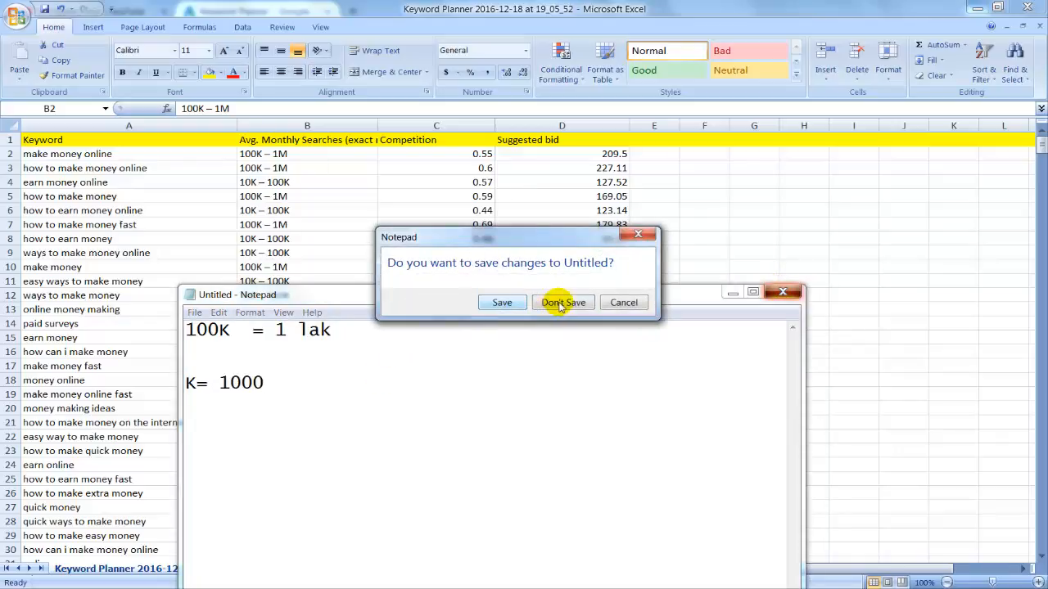
pyautogui.click(559, 303)
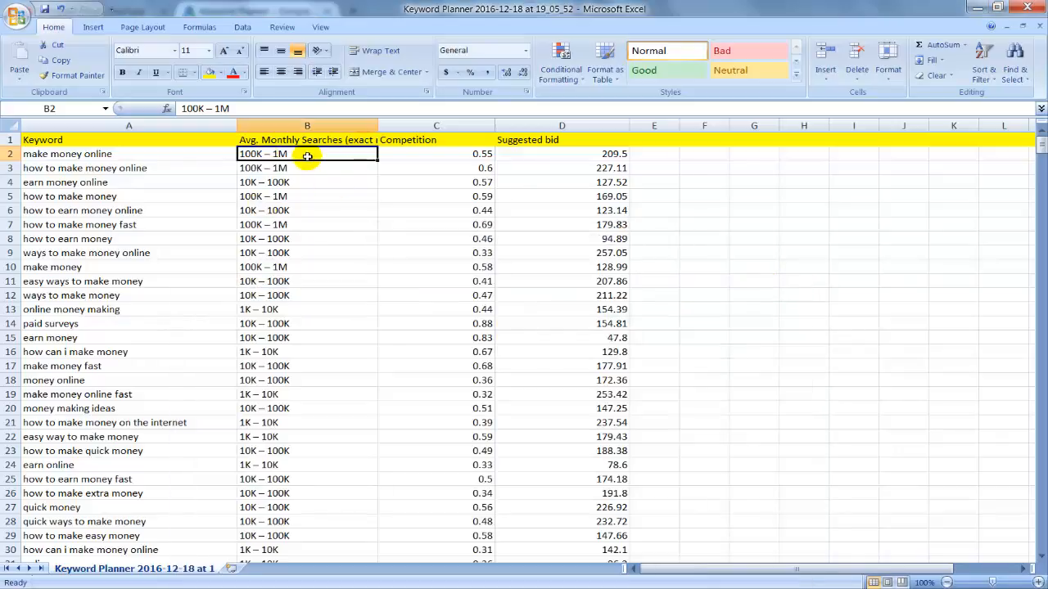
# Step: Review the average monthly searches and competition values for the "make money online" keyword
pyautogui.click(300, 221)
pyautogui.click(285, 152)
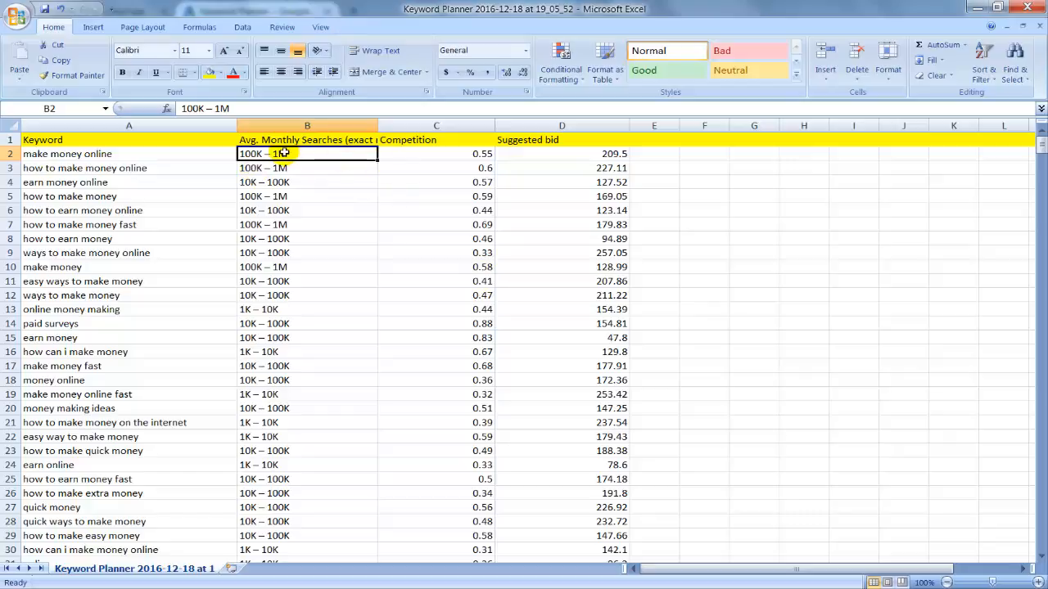
pyautogui.click(429, 152)
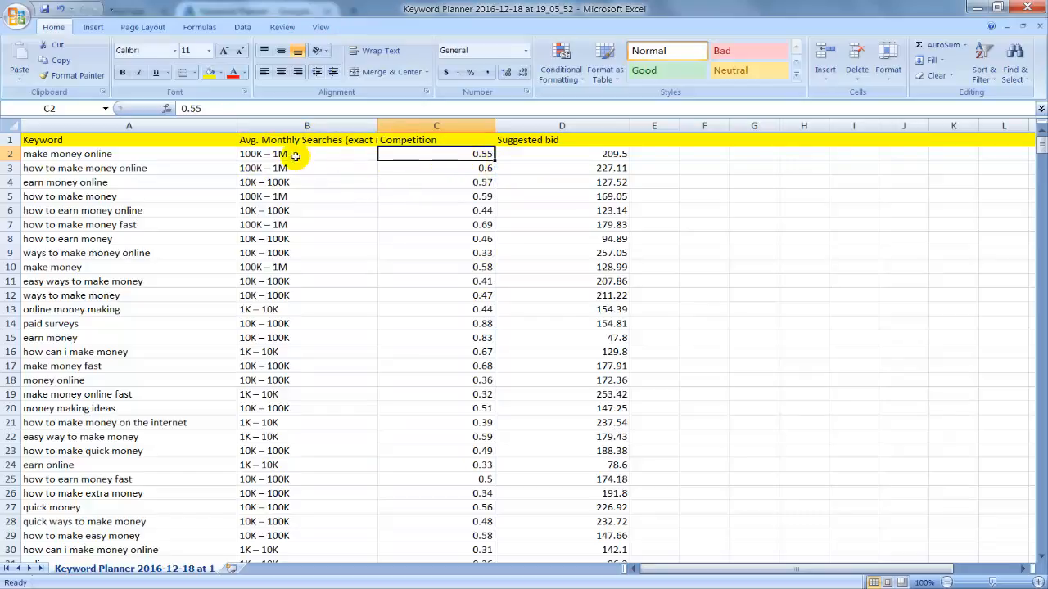
pyautogui.moveTo(98, 154); pyautogui.dragTo(307, 154)
pyautogui.click(479, 156)
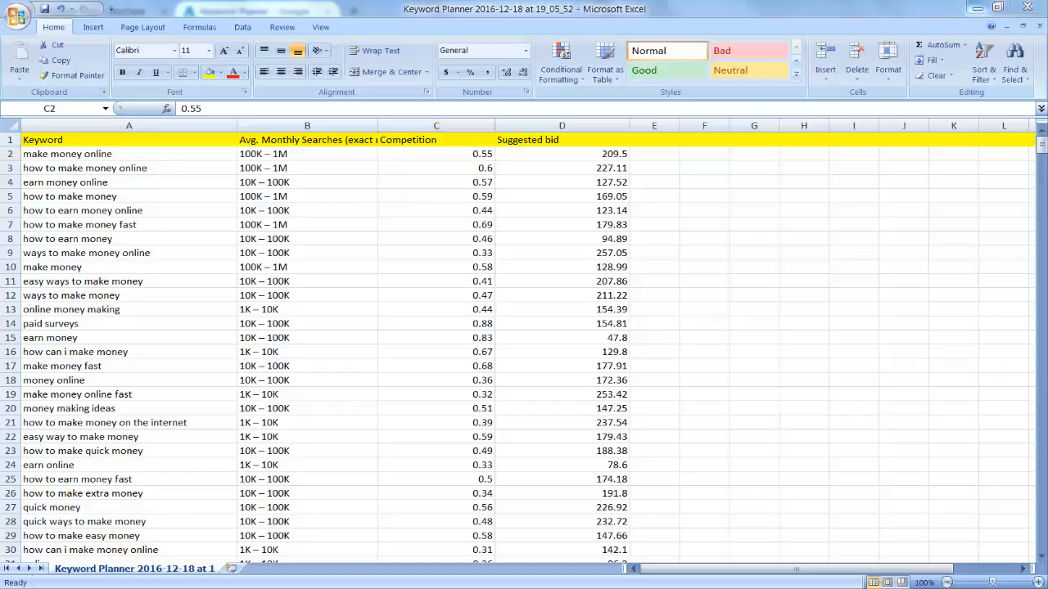
# Step: Switch to the Notepad note of competition ranges and examine the start of the Low range
pyautogui.hotkey('alt', 'Tab')
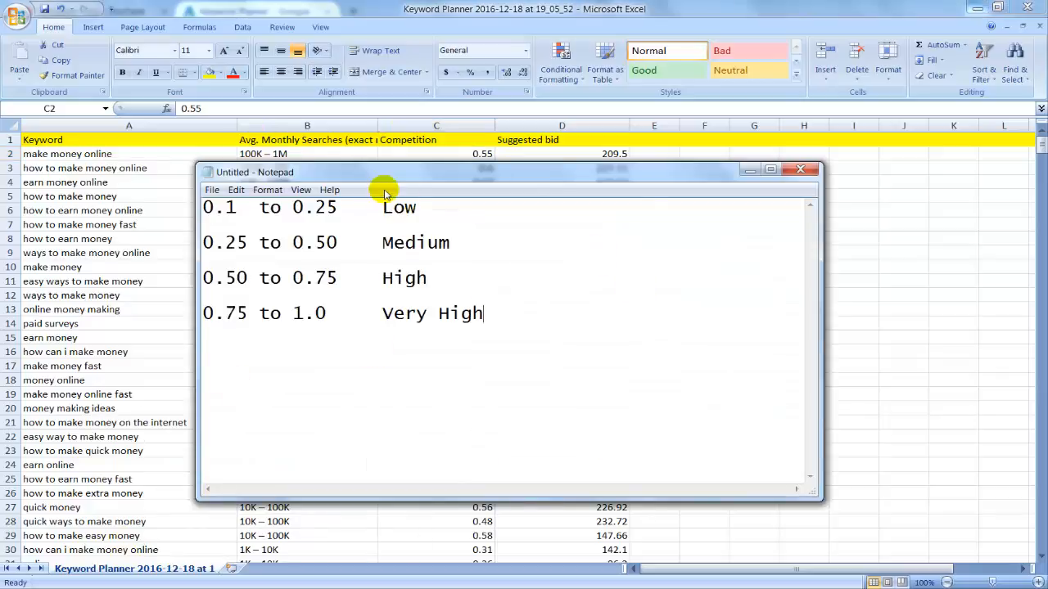
pyautogui.click(770, 169)
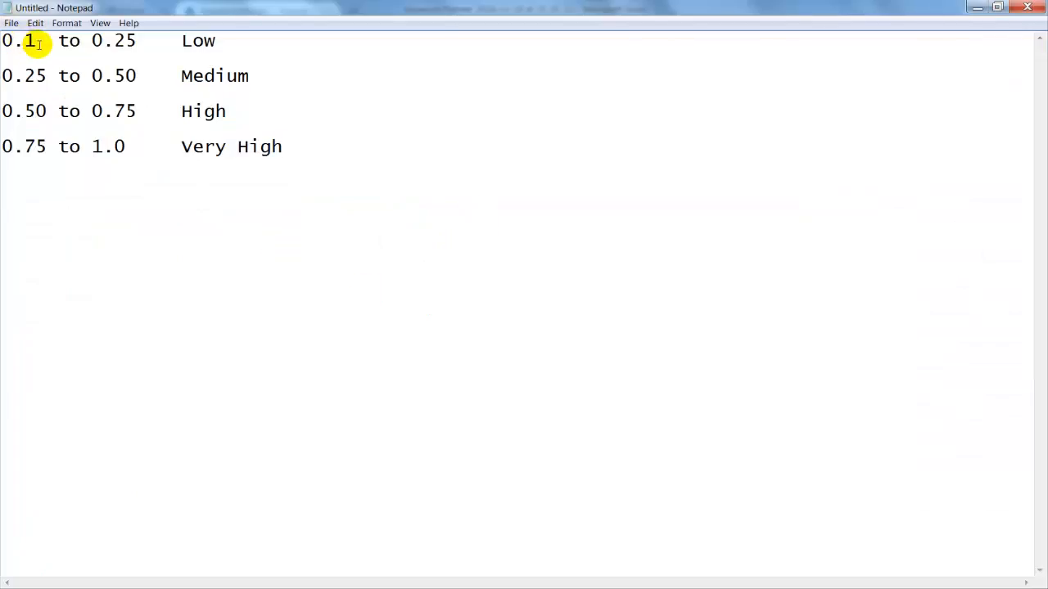
pyautogui.moveTo(35, 40); pyautogui.dragTo(3, 40)
pyautogui.click(997, 8)
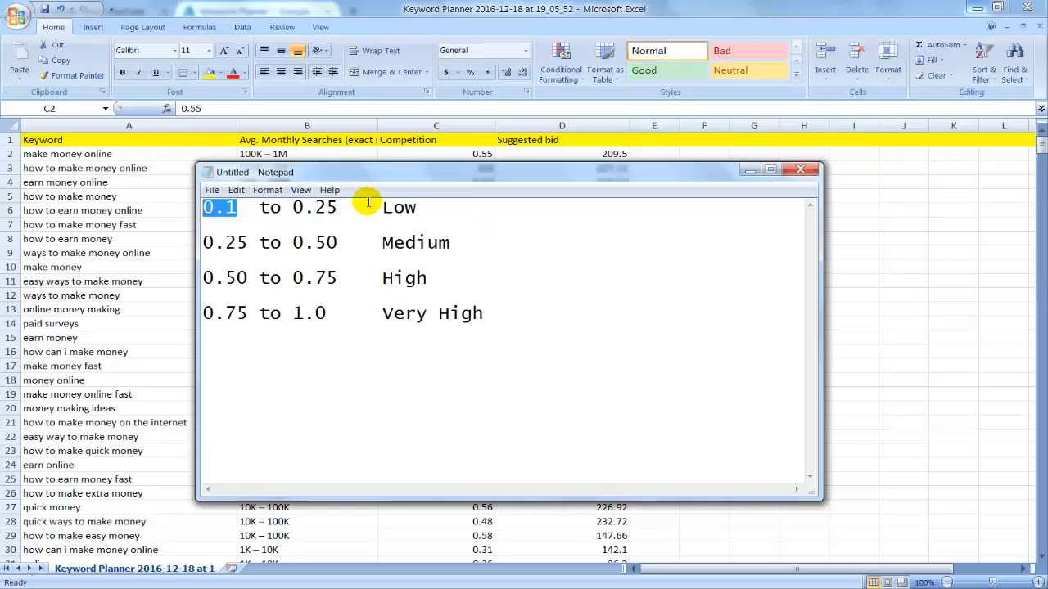
# Step: Move the Notepad note below the first keyword rows and examine the full line for the Low competition range
pyautogui.moveTo(519, 168); pyautogui.dragTo(516, 226)
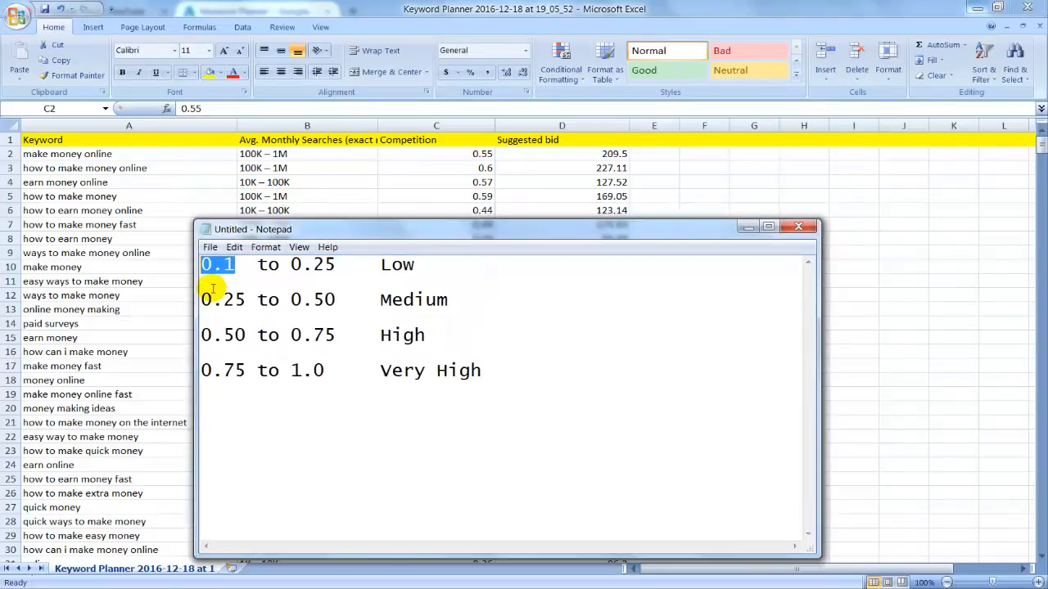
pyautogui.click(231, 269)
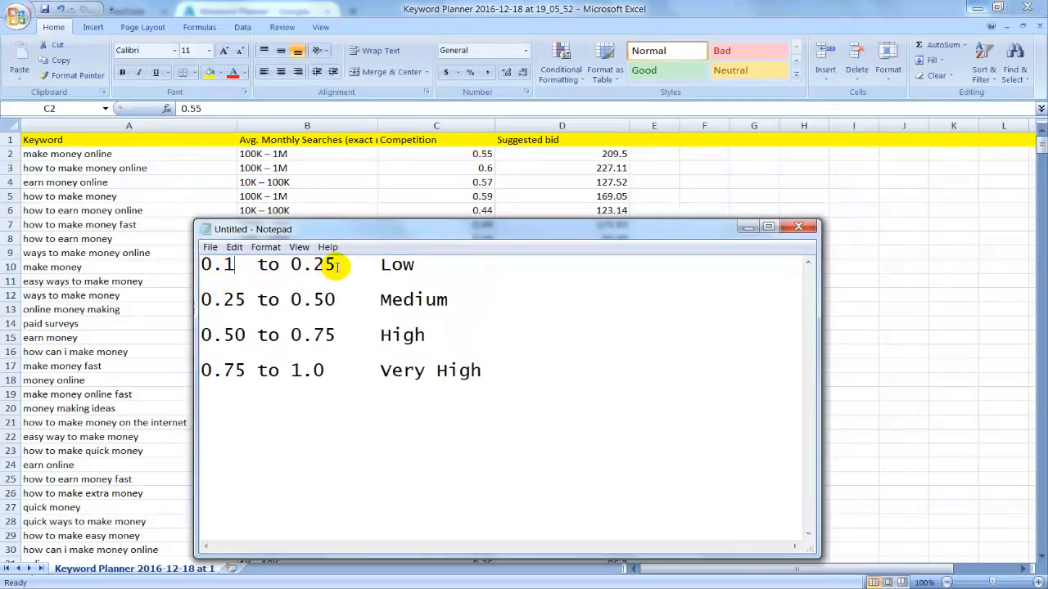
pyautogui.moveTo(336, 266); pyautogui.dragTo(203, 264)
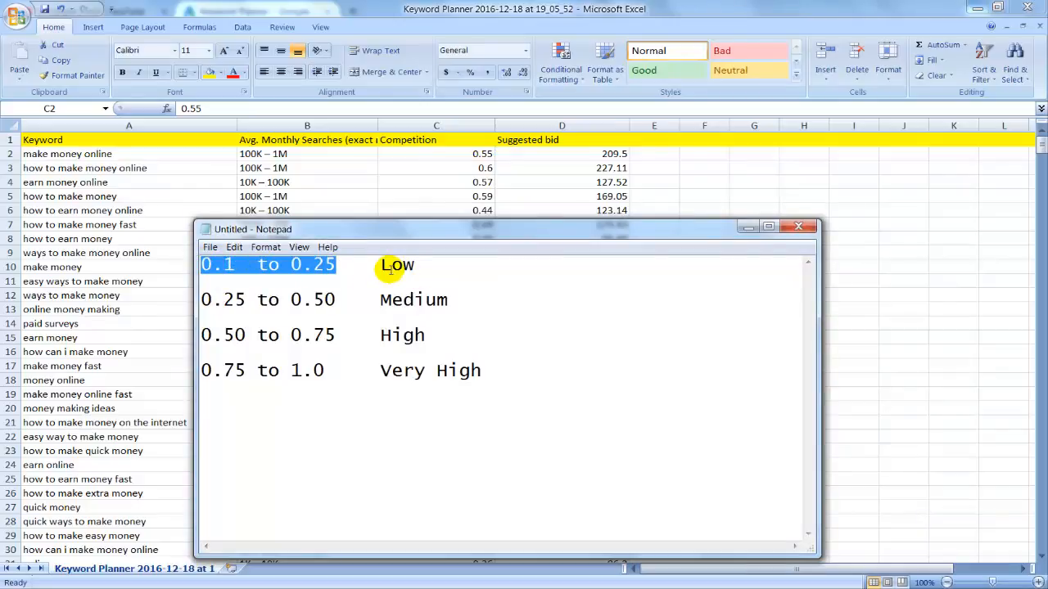
pyautogui.moveTo(378, 265); pyautogui.dragTo(206, 265)
pyautogui.click(425, 263)
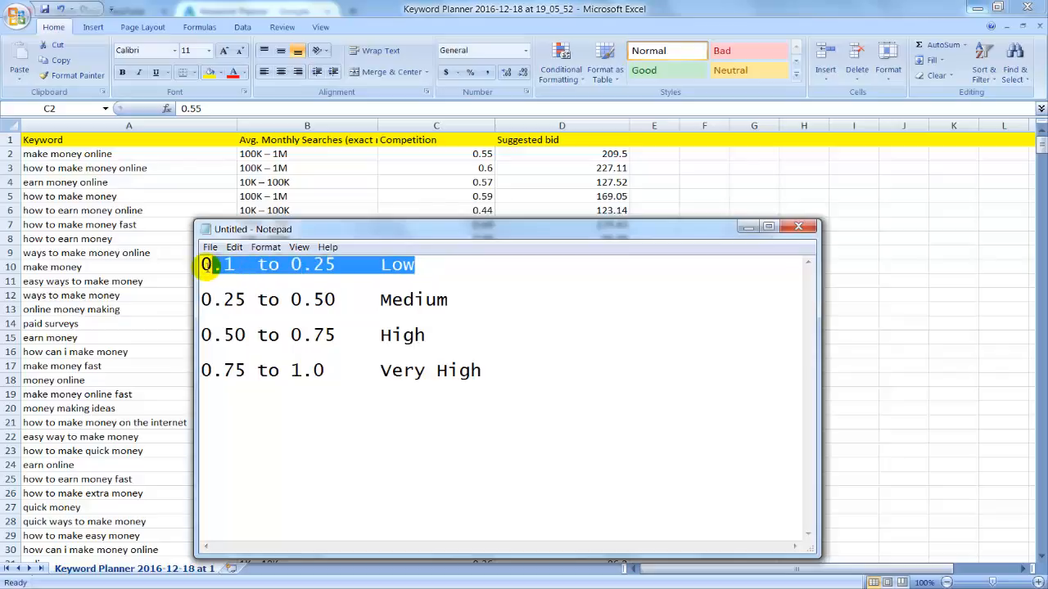
pyautogui.click(269, 265)
pyautogui.moveTo(421, 264); pyautogui.dragTo(210, 264)
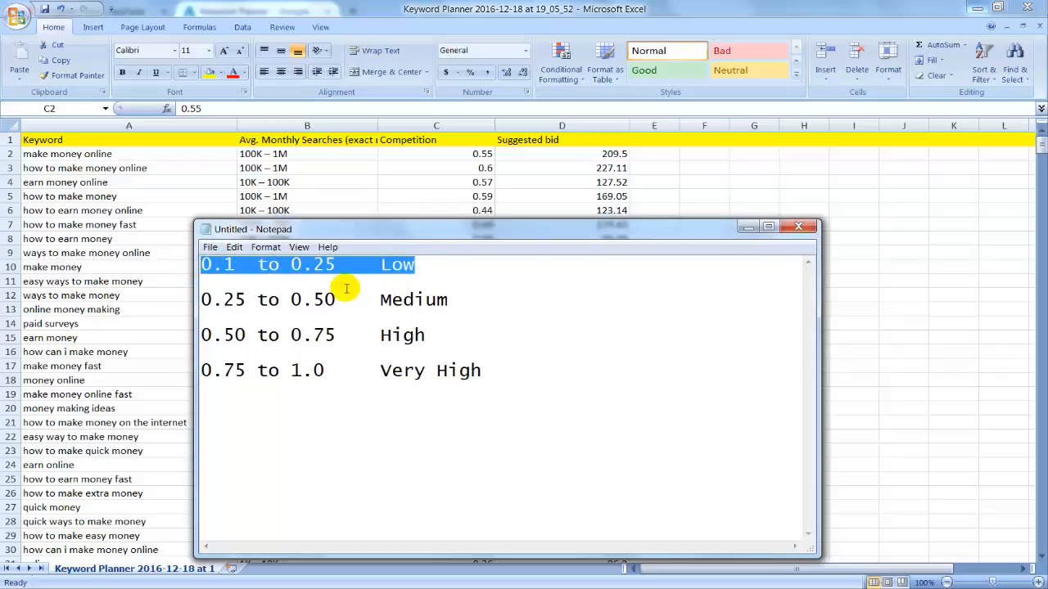
# Step: Examine the Medium and High competition ranges and their labels in the note
pyautogui.click(220, 299)
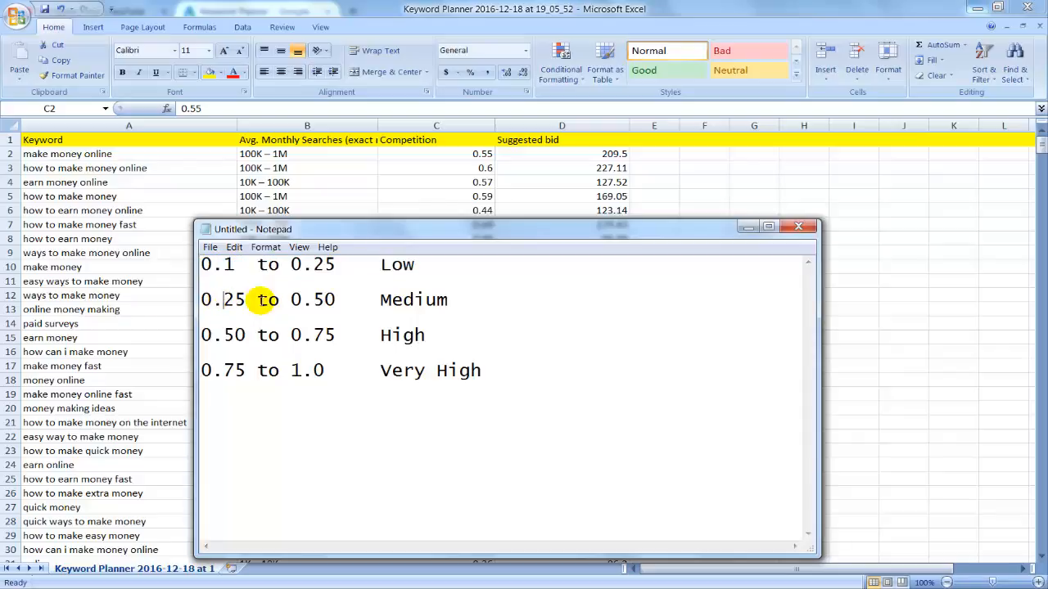
pyautogui.moveTo(336, 299); pyautogui.dragTo(175, 300)
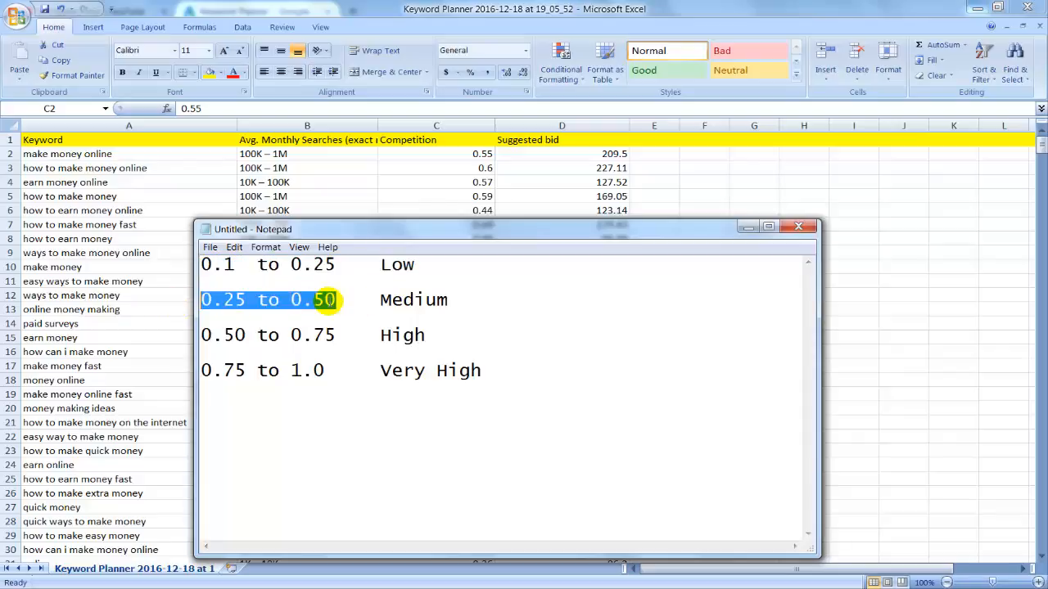
pyautogui.moveTo(456, 301); pyautogui.dragTo(374, 303)
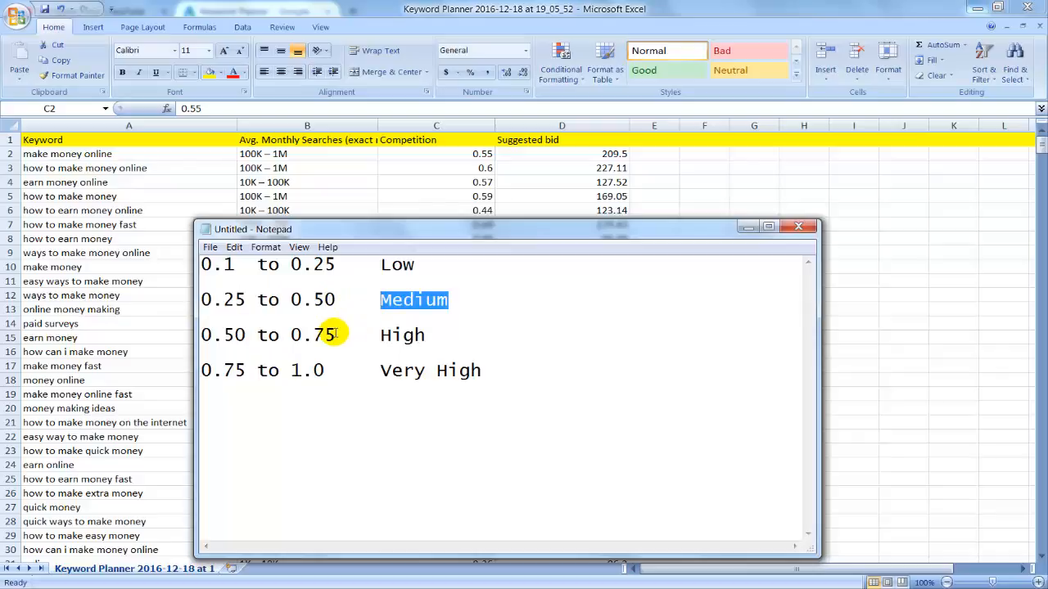
pyautogui.moveTo(341, 337); pyautogui.dragTo(205, 339)
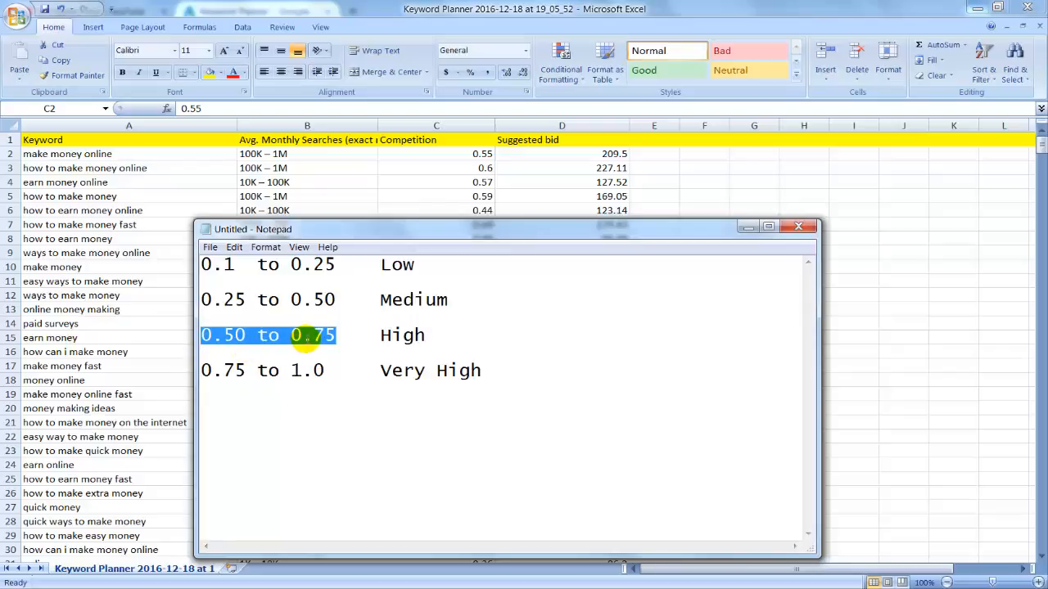
pyautogui.click(320, 336)
pyautogui.moveTo(385, 338); pyautogui.dragTo(426, 336)
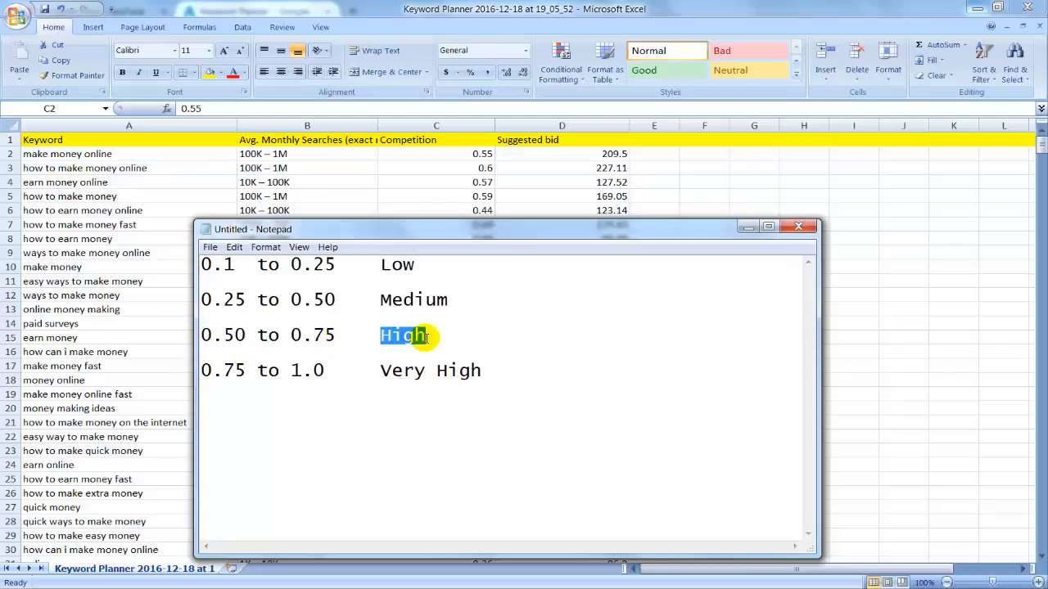
# Step: Examine the Very High competition range in the note, and minimize Notepad to return to the keyword sheet
pyautogui.moveTo(332, 376); pyautogui.dragTo(203, 373)
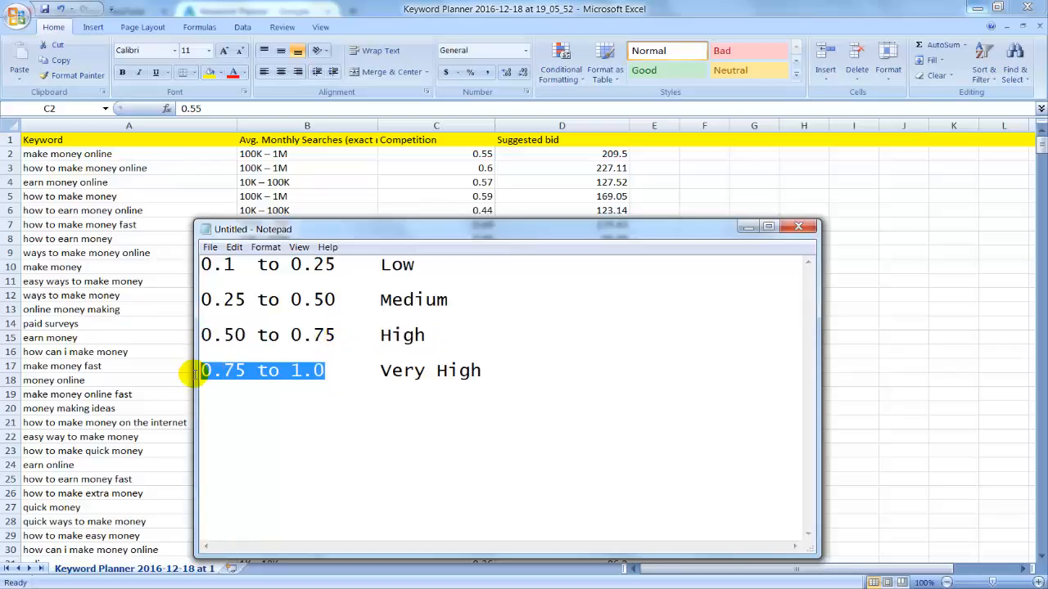
pyautogui.click(326, 370)
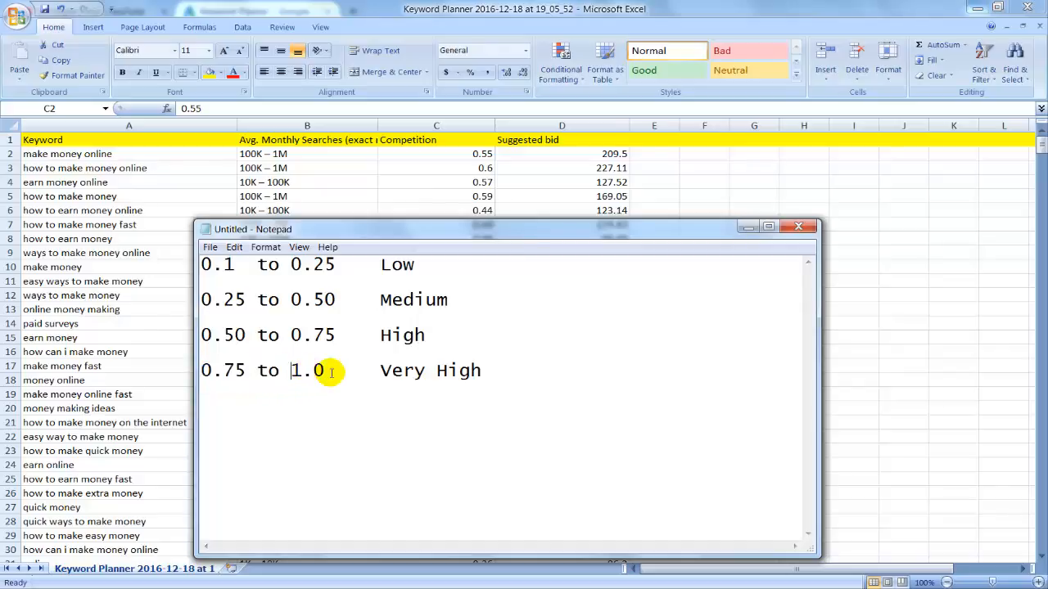
pyautogui.moveTo(380, 372); pyautogui.dragTo(496, 390)
pyautogui.click(420, 389)
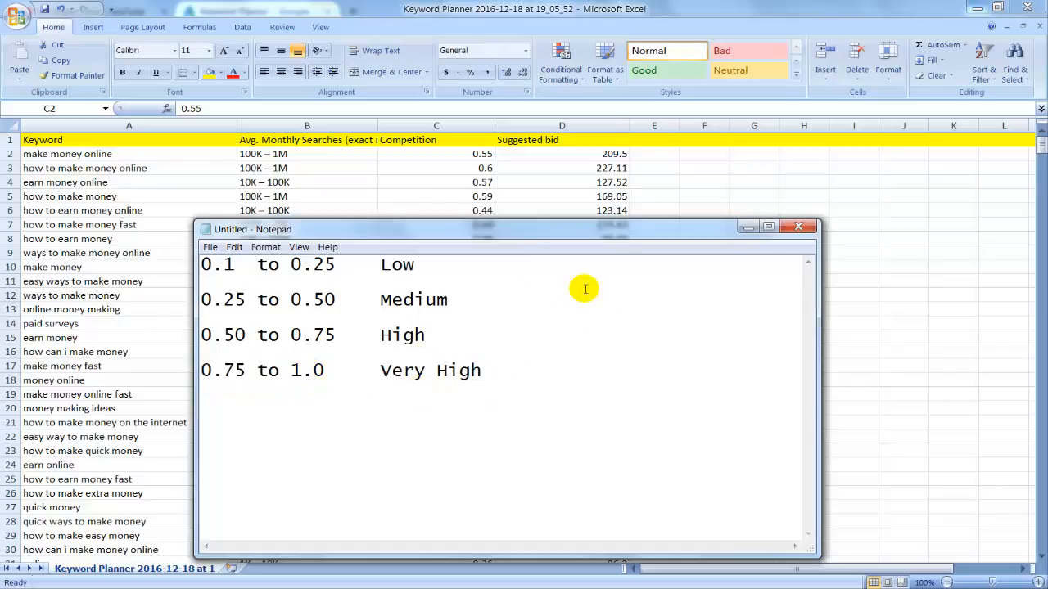
pyautogui.click(746, 227)
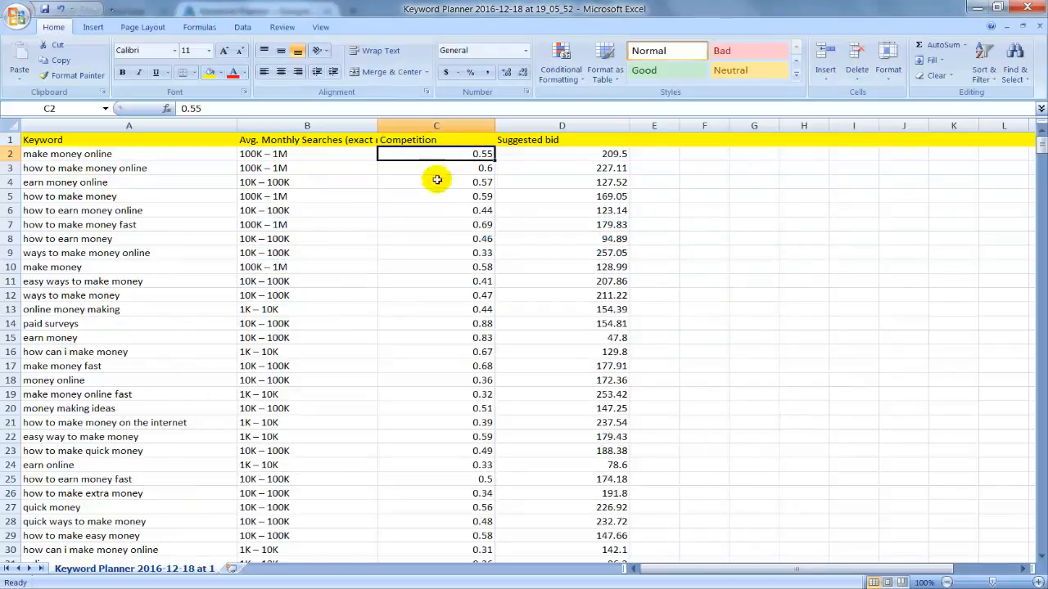
# Step: Review the suggested bid for "make money online" together with the rest of its row
pyautogui.click(536, 154)
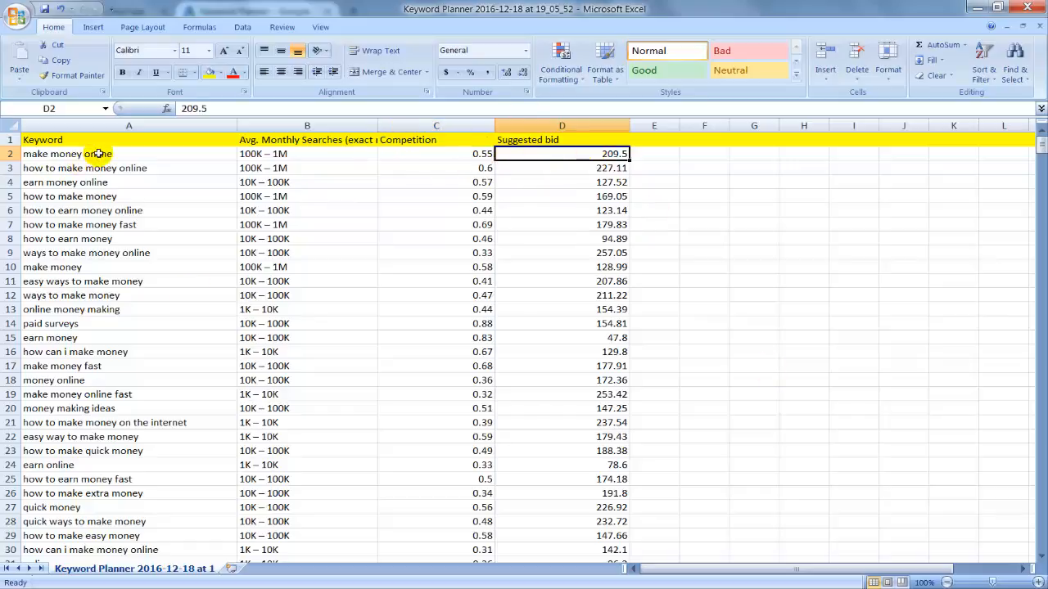
pyautogui.moveTo(107, 154); pyautogui.dragTo(568, 159)
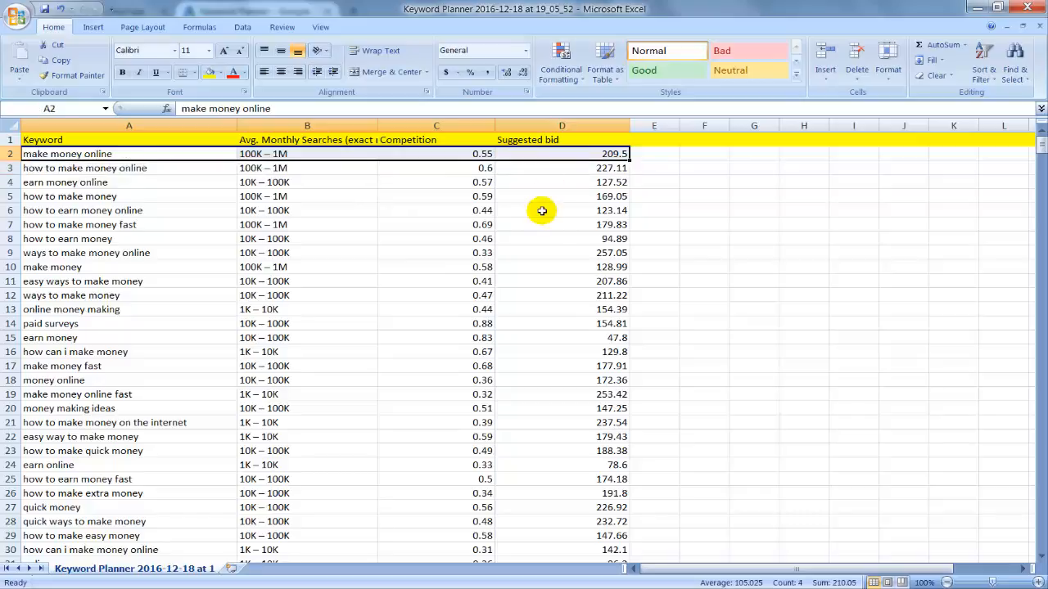
pyautogui.click(540, 210)
pyautogui.click(577, 168)
pyautogui.click(547, 155)
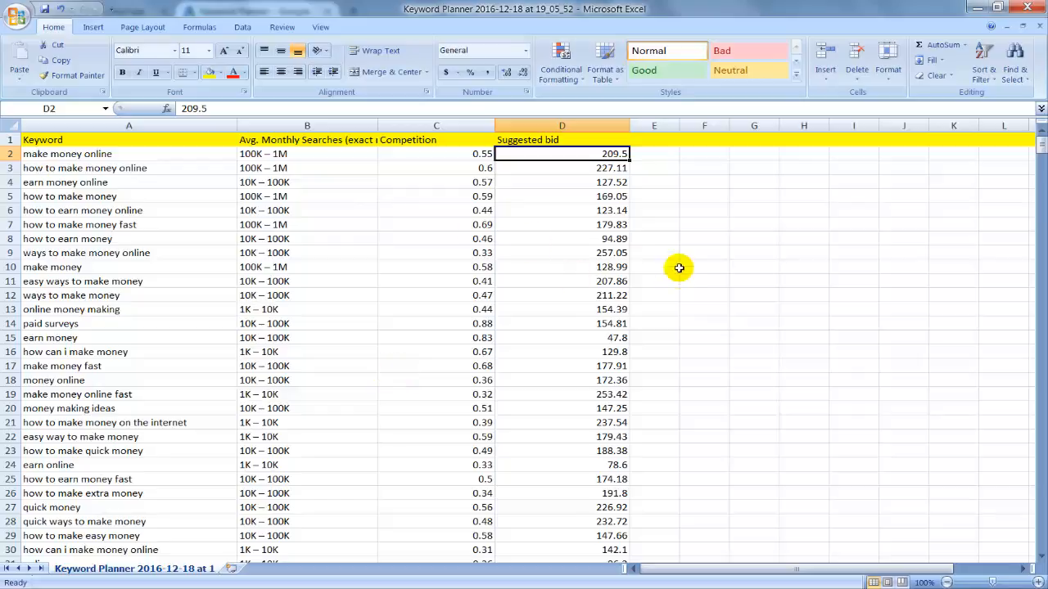
# Step: Go through the "make money online" row cell by cell, from keyword and monthly searches to competition and suggested bid
pyautogui.click(105, 154)
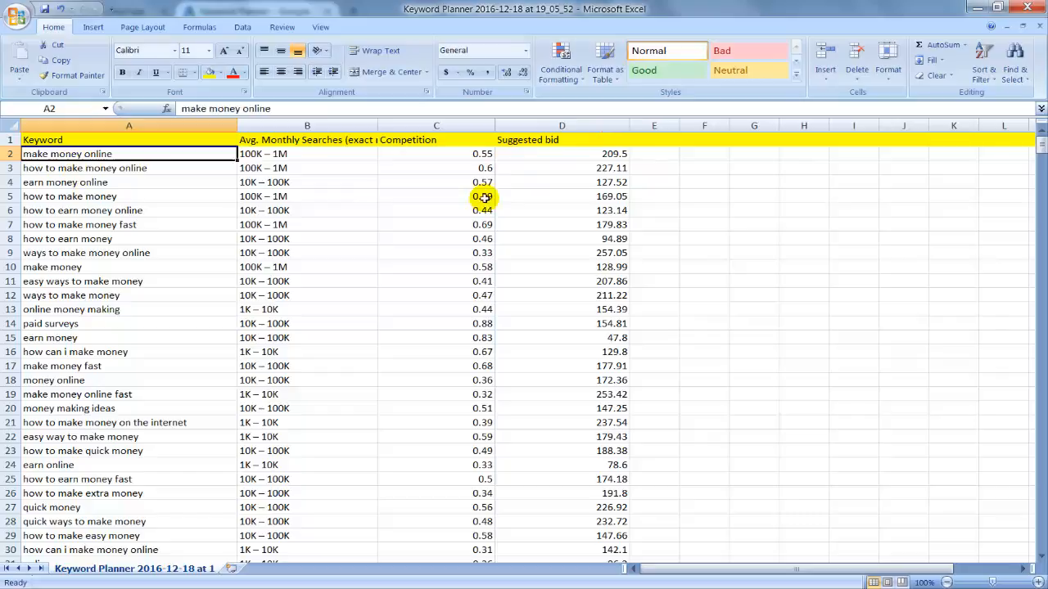
pyautogui.click(277, 154)
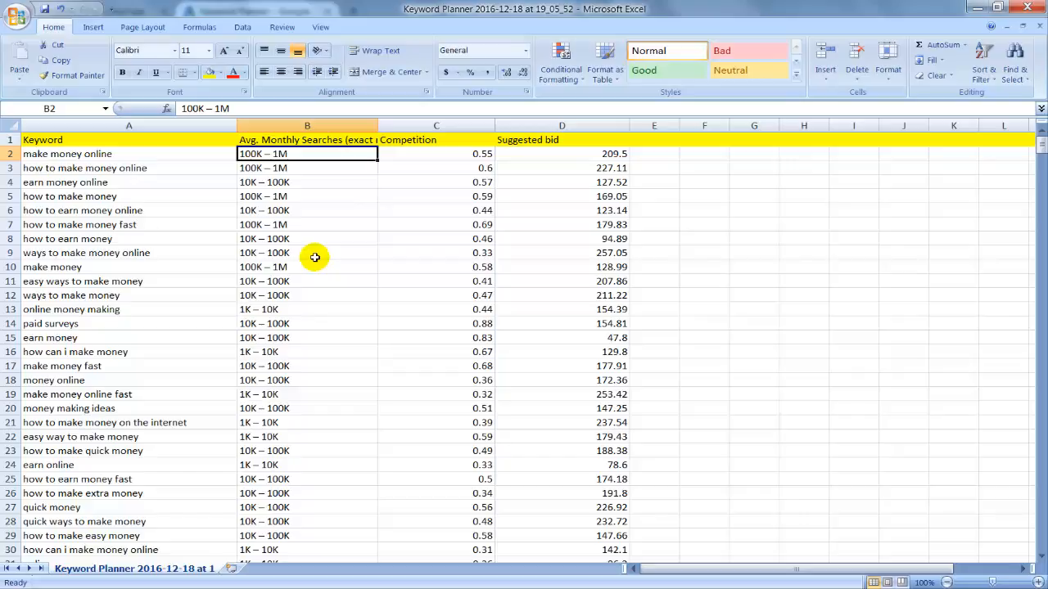
pyautogui.click(443, 157)
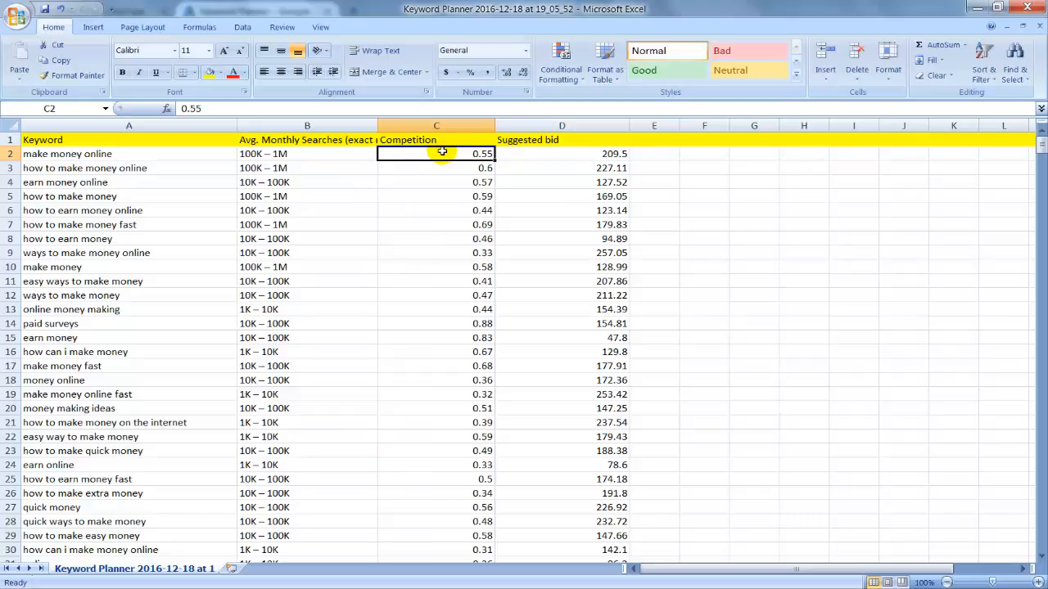
pyautogui.click(568, 153)
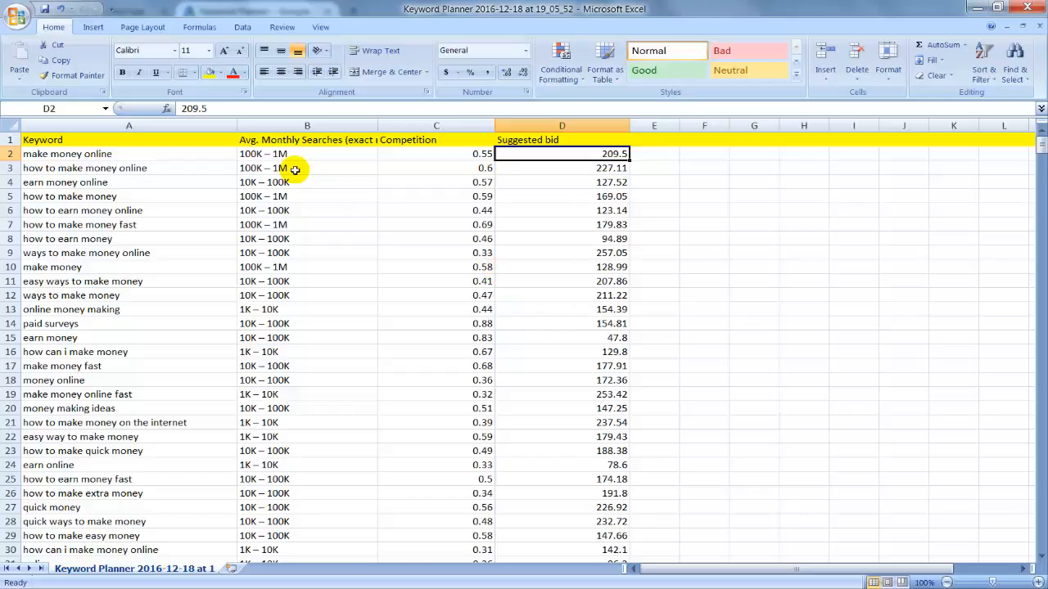
# Step: Compare the average monthly searches of the first three keywords, and check the suggested bid for "ways to make money online"
pyautogui.moveTo(154, 150); pyautogui.dragTo(620, 340)
pyautogui.click(371, 223)
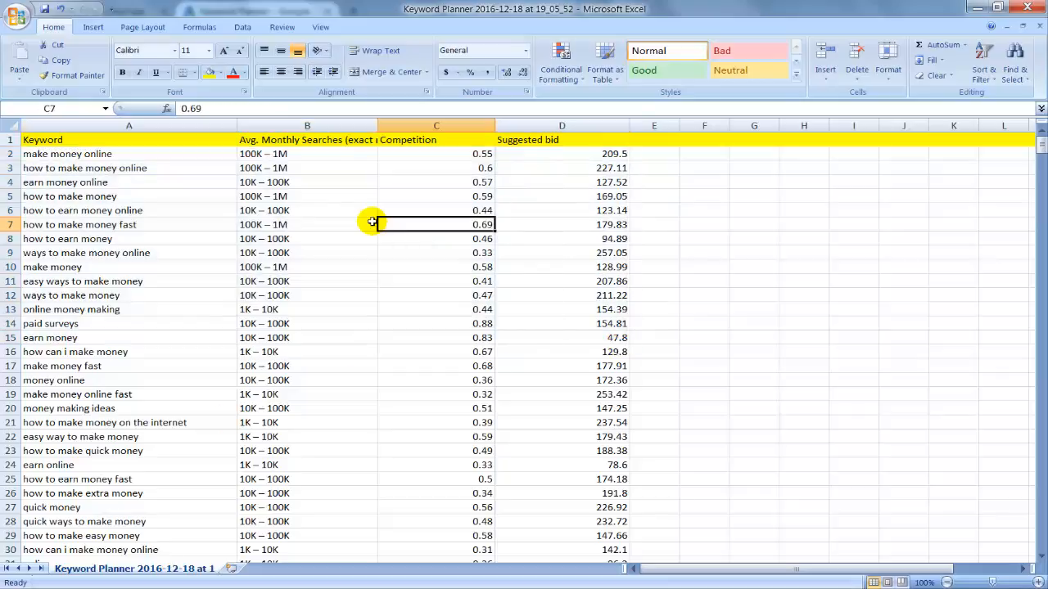
pyautogui.click(316, 155)
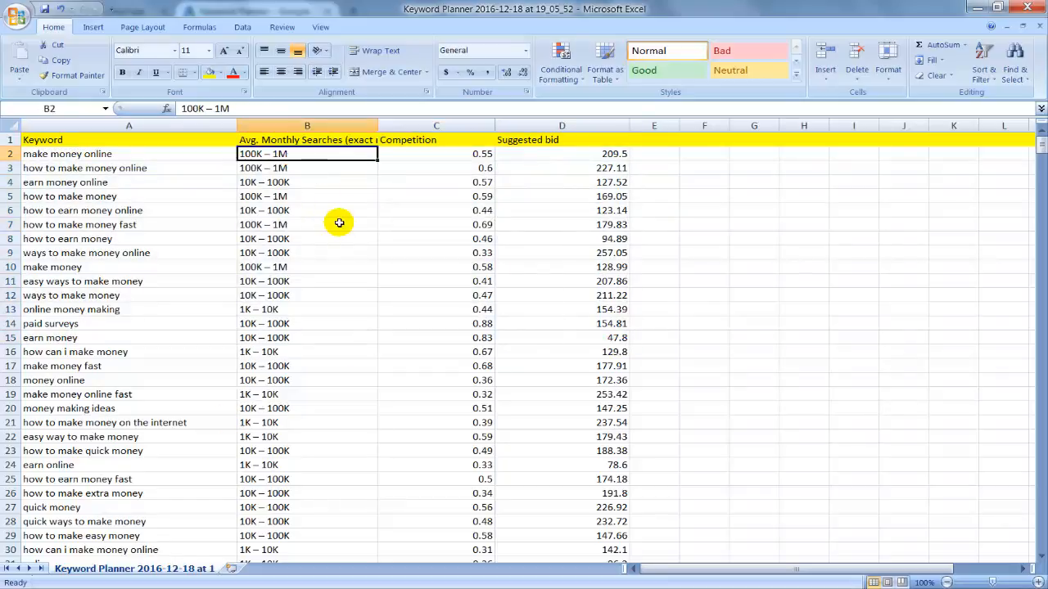
pyautogui.click(316, 184)
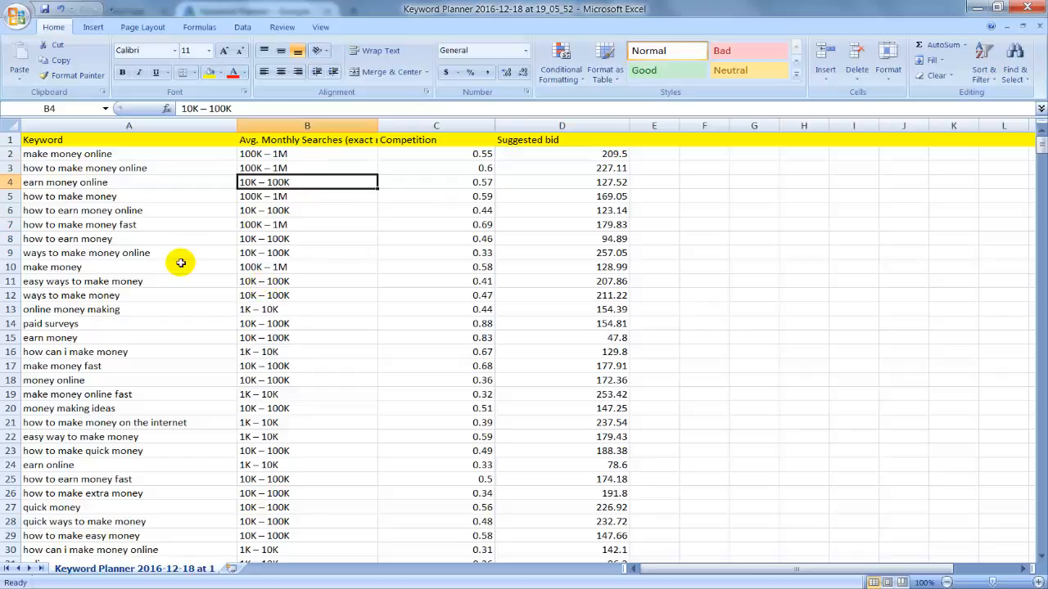
pyautogui.click(308, 166)
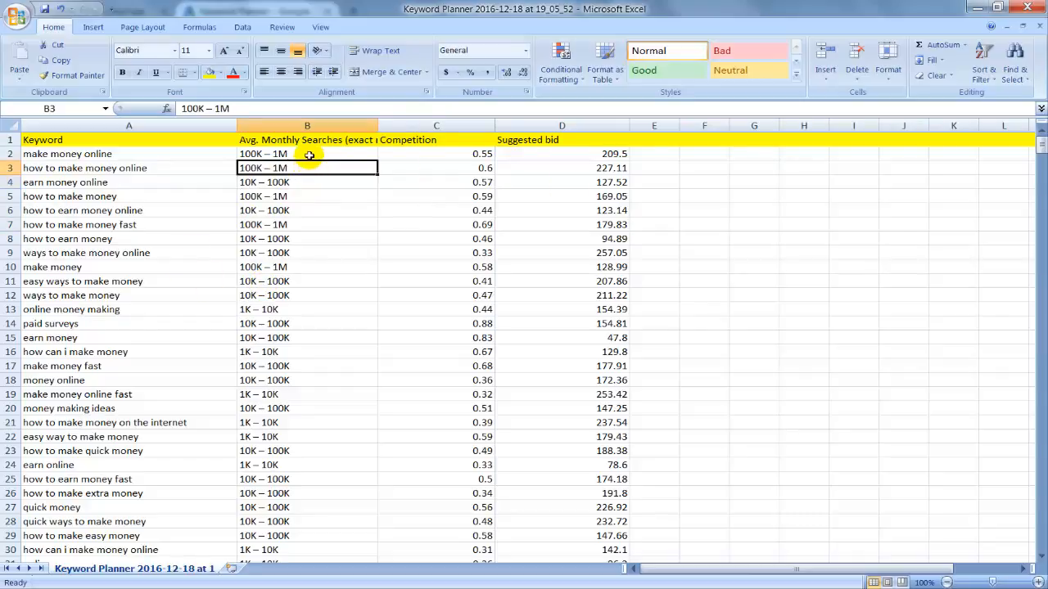
pyautogui.click(308, 156)
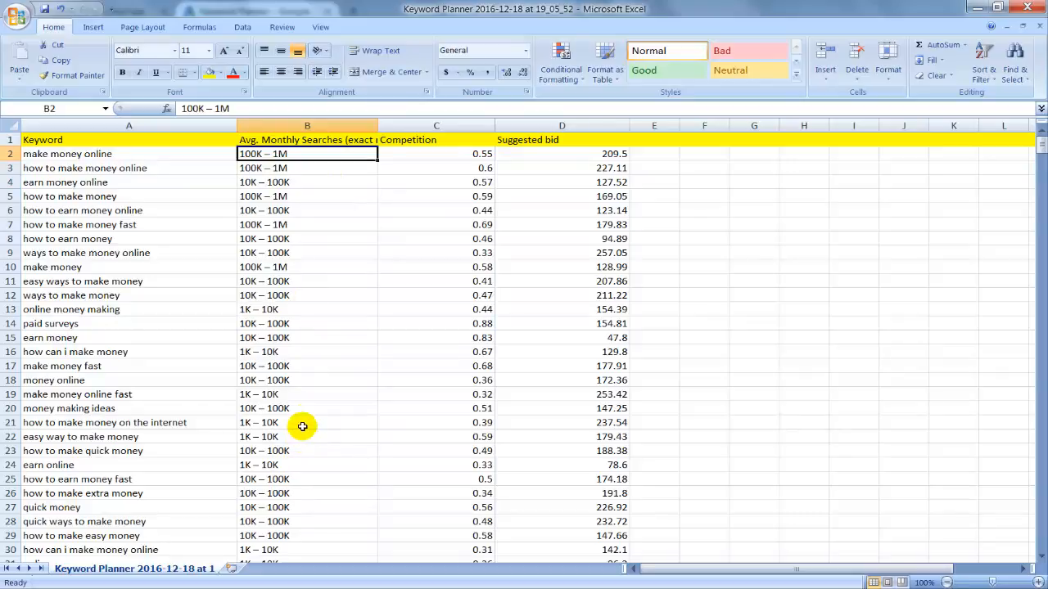
pyautogui.click(610, 252)
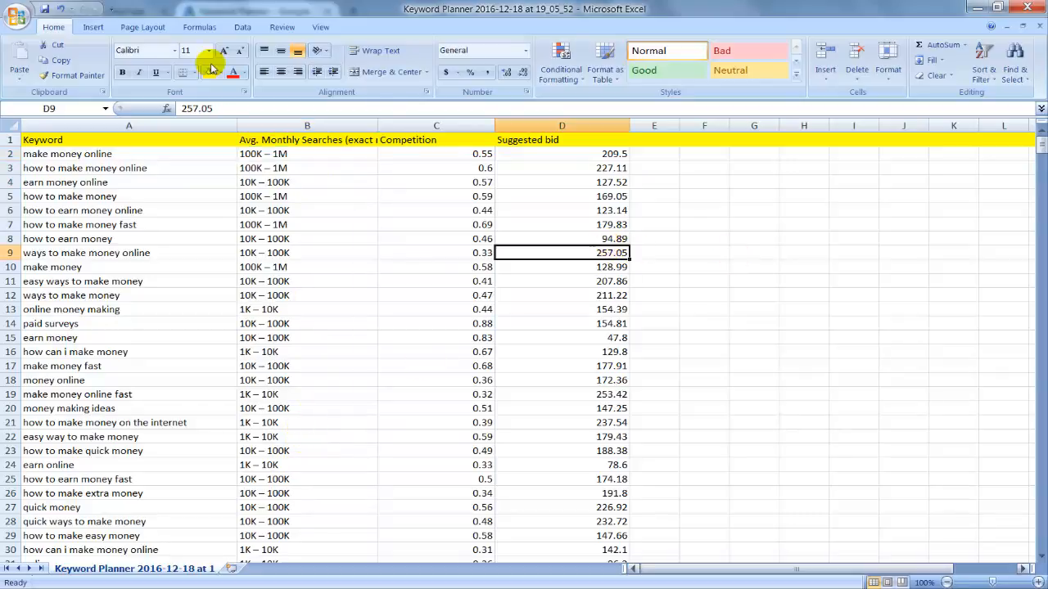
# Step: Review the monthly searches, competition and suggested bid of the "make money online fast" keyword
pyautogui.click(285, 395)
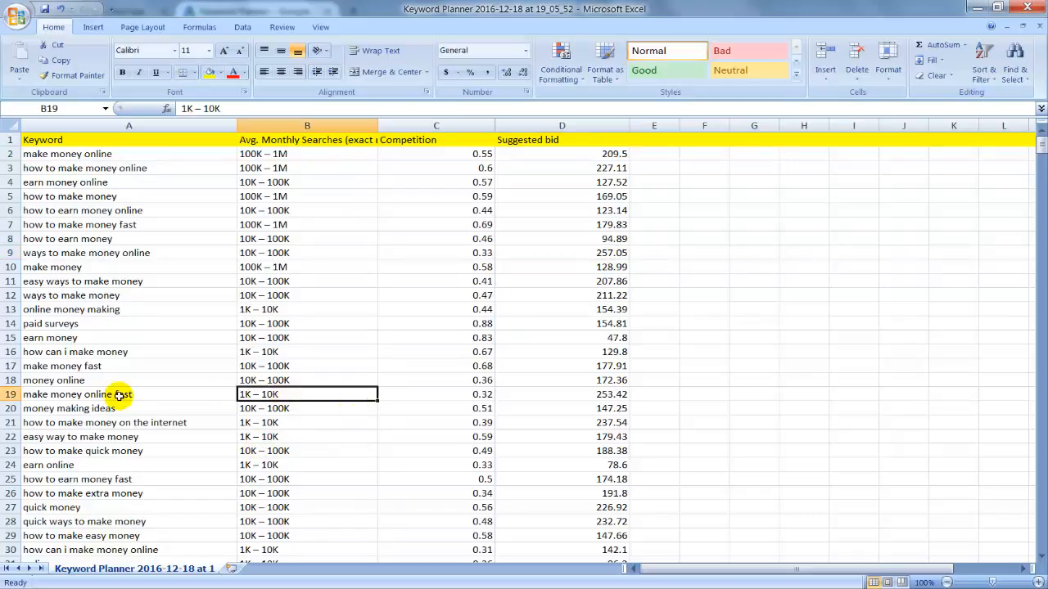
pyautogui.moveTo(104, 397); pyautogui.dragTo(279, 399)
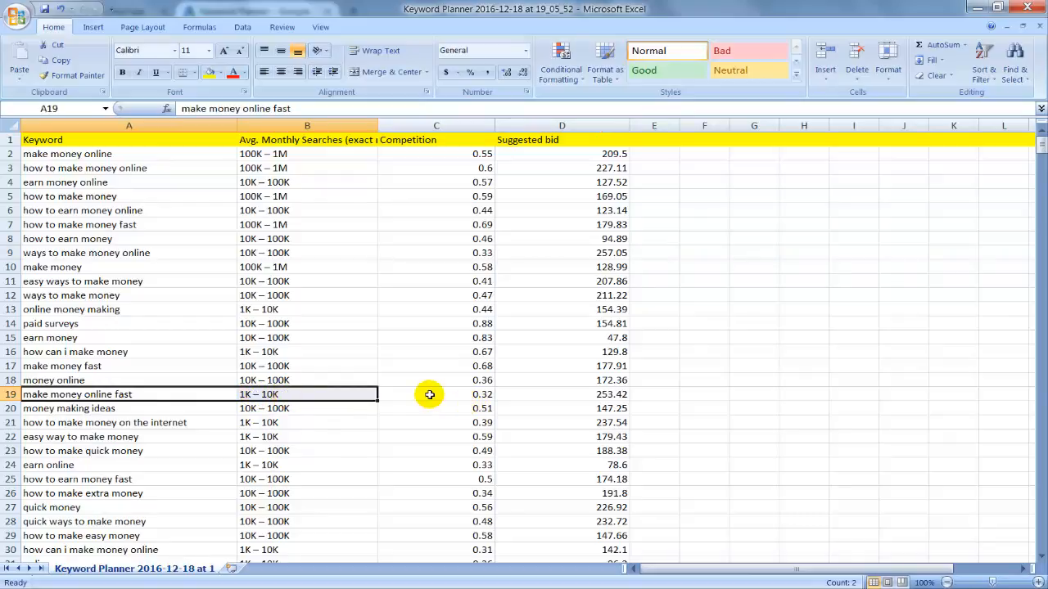
pyautogui.click(479, 396)
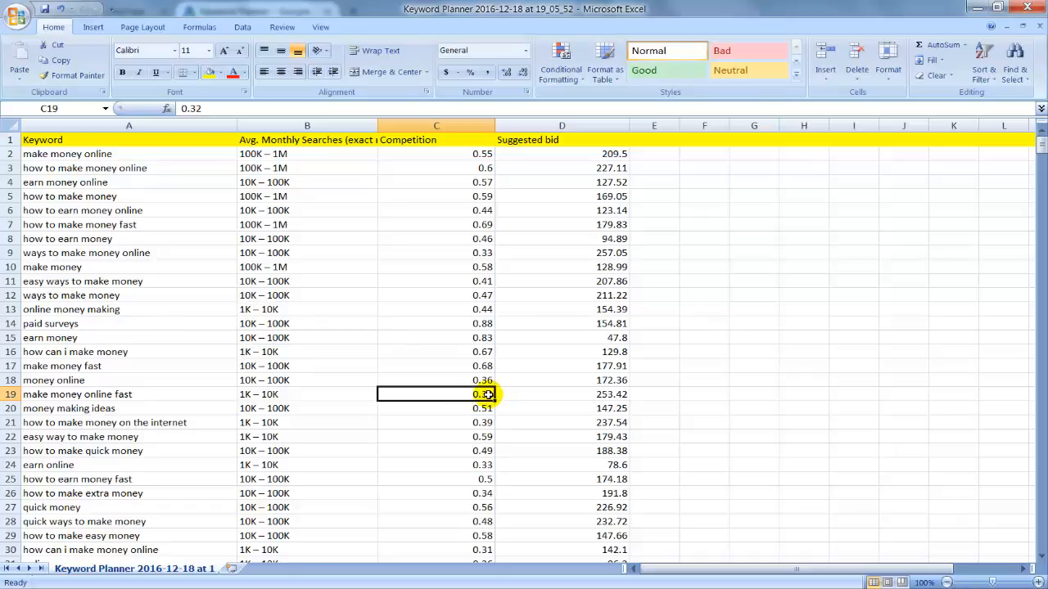
pyautogui.click(574, 396)
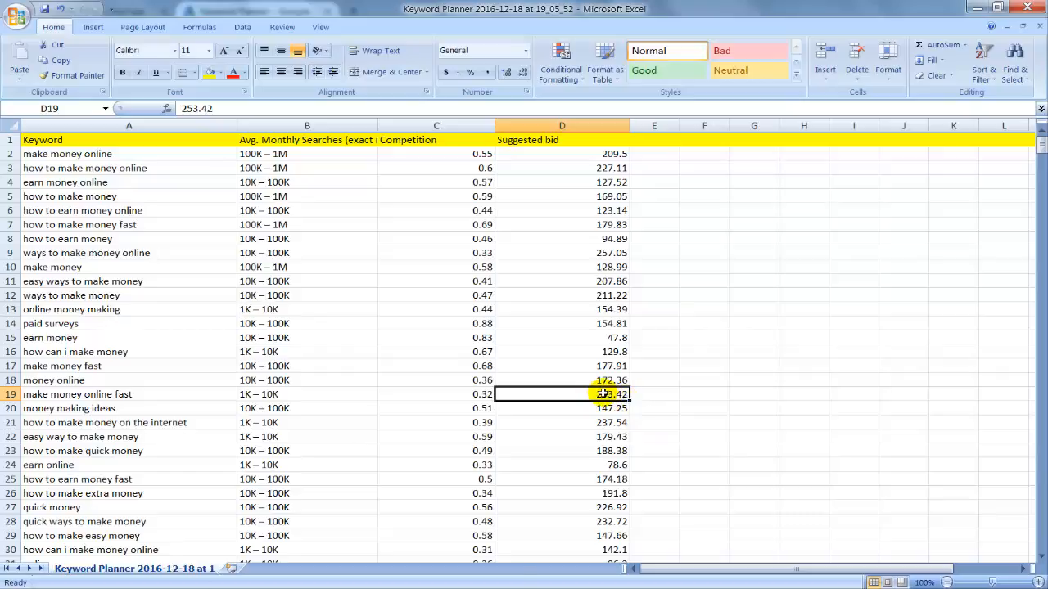
# Step: Set the suggested bid of "make money online fast" to 500.42 as an example, and review its whole row
pyautogui.doubleClick(613, 395)
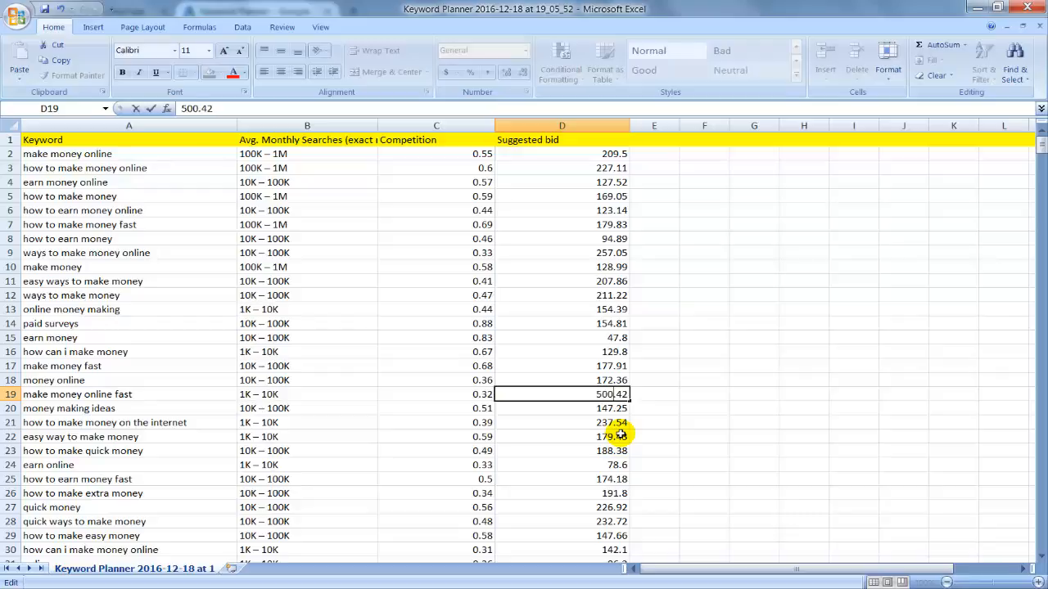
pyautogui.write('500')
pyautogui.press('Return')
pyautogui.click(609, 396)
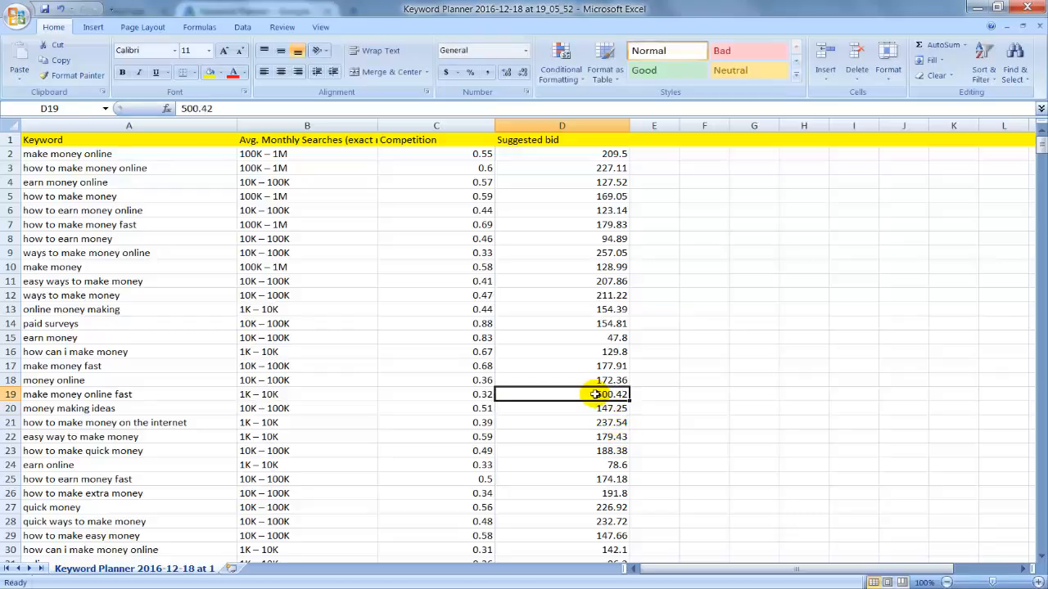
pyautogui.moveTo(210, 390); pyautogui.dragTo(573, 395)
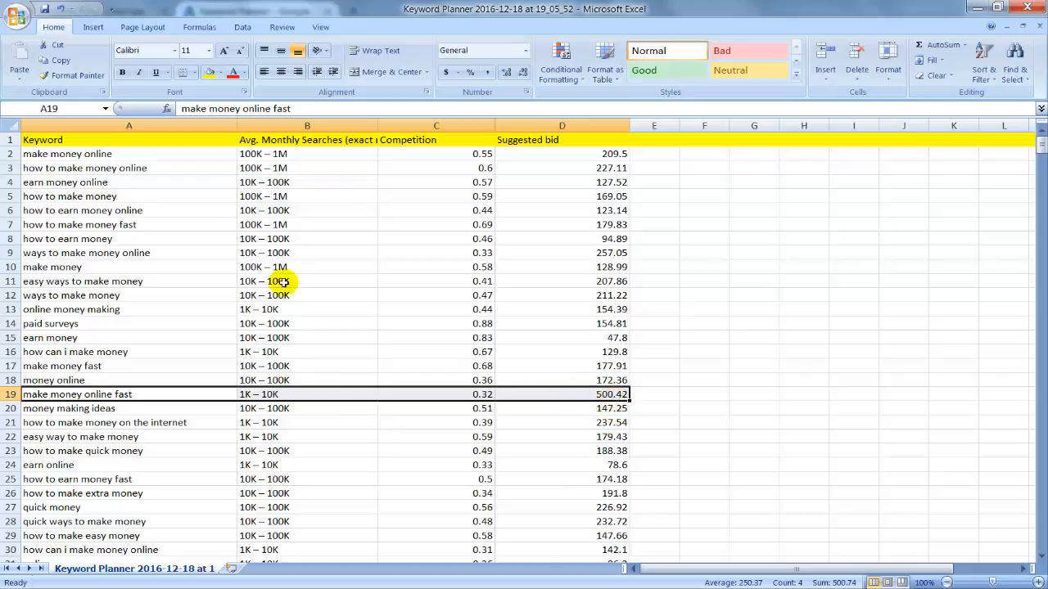
pyautogui.click(262, 210)
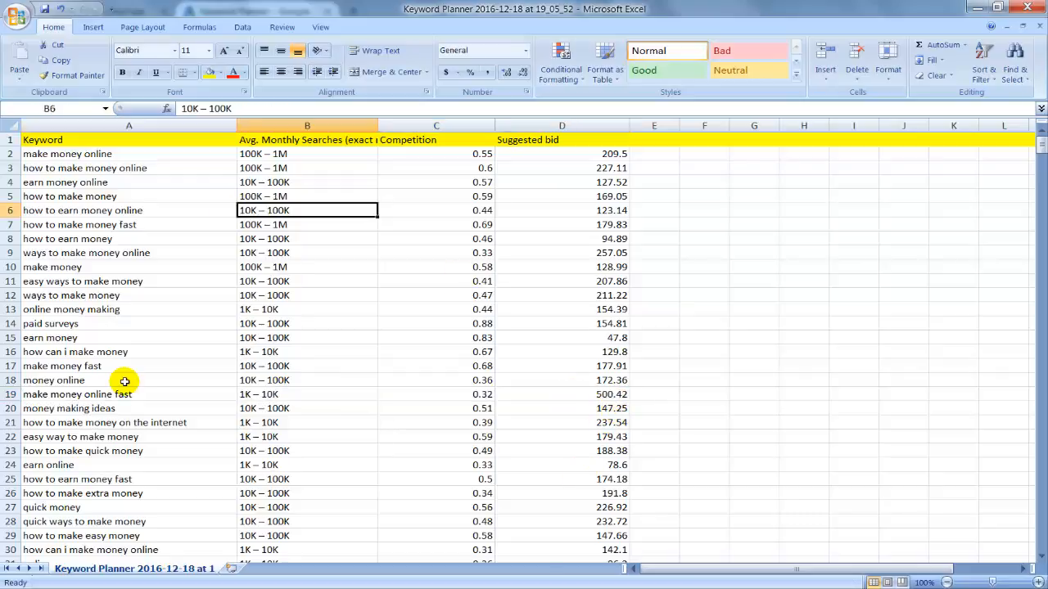
# Step: Review the "how to make money online" keyword's monthly searches, competition and suggested bid, comparing them with the neighbouring keywords
pyautogui.click(259, 180)
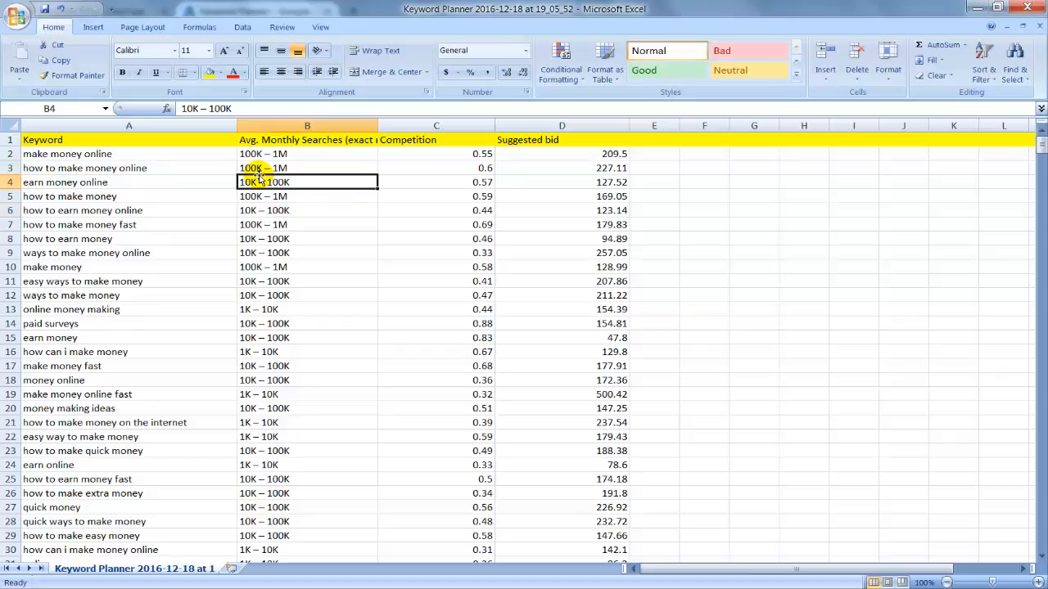
pyautogui.click(472, 180)
pyautogui.click(468, 169)
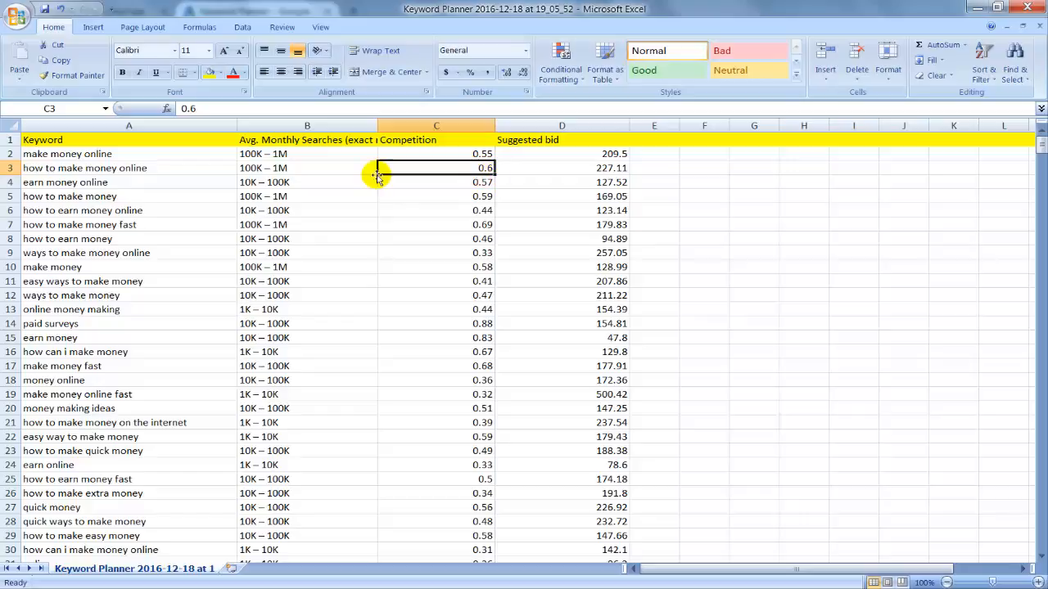
pyautogui.moveTo(101, 169); pyautogui.dragTo(287, 168)
pyautogui.click(307, 196)
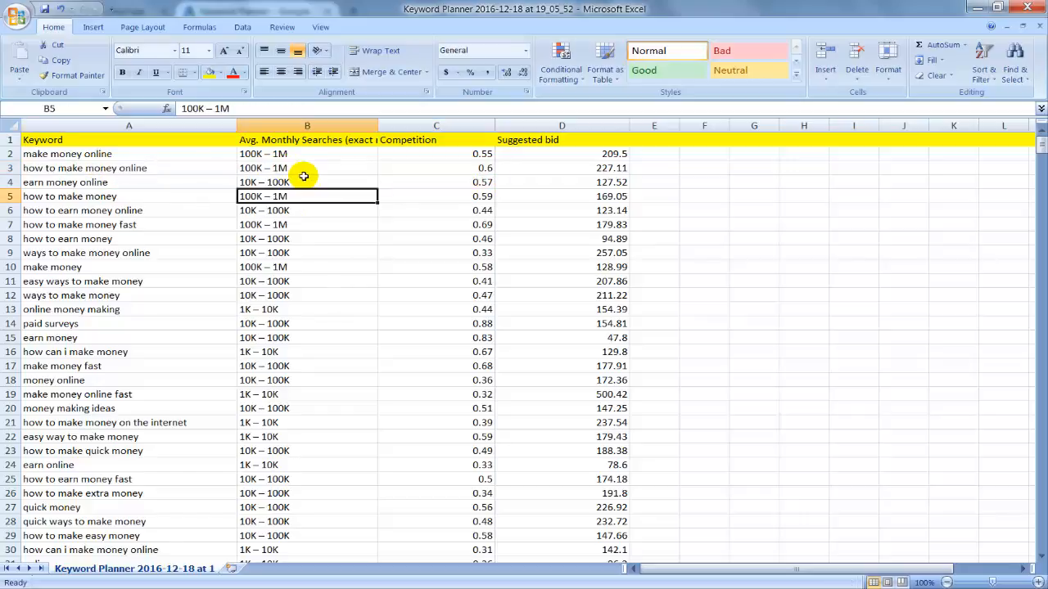
pyautogui.click(298, 168)
pyautogui.click(443, 167)
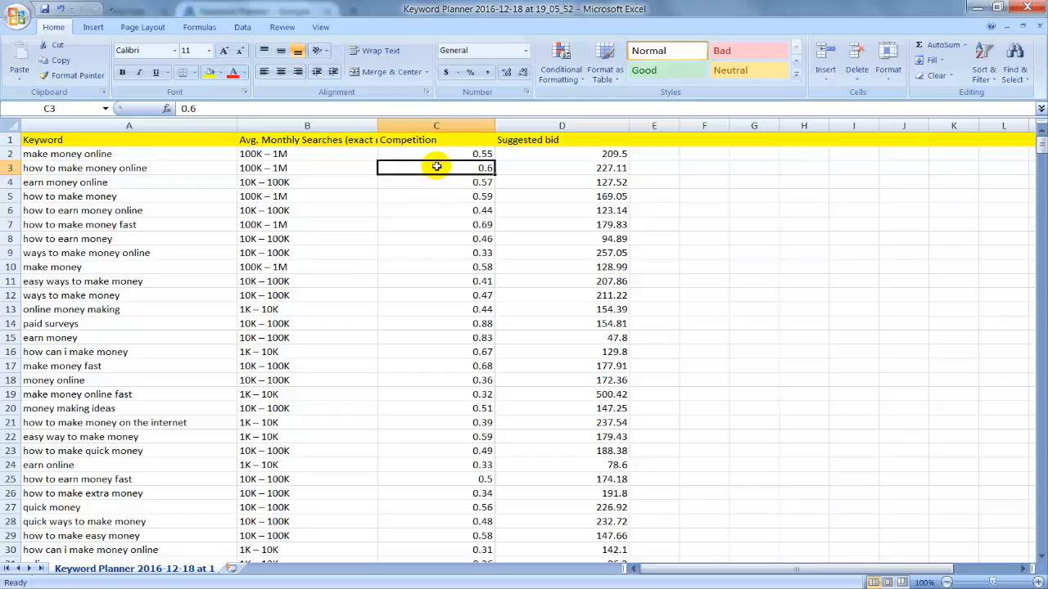
pyautogui.click(523, 169)
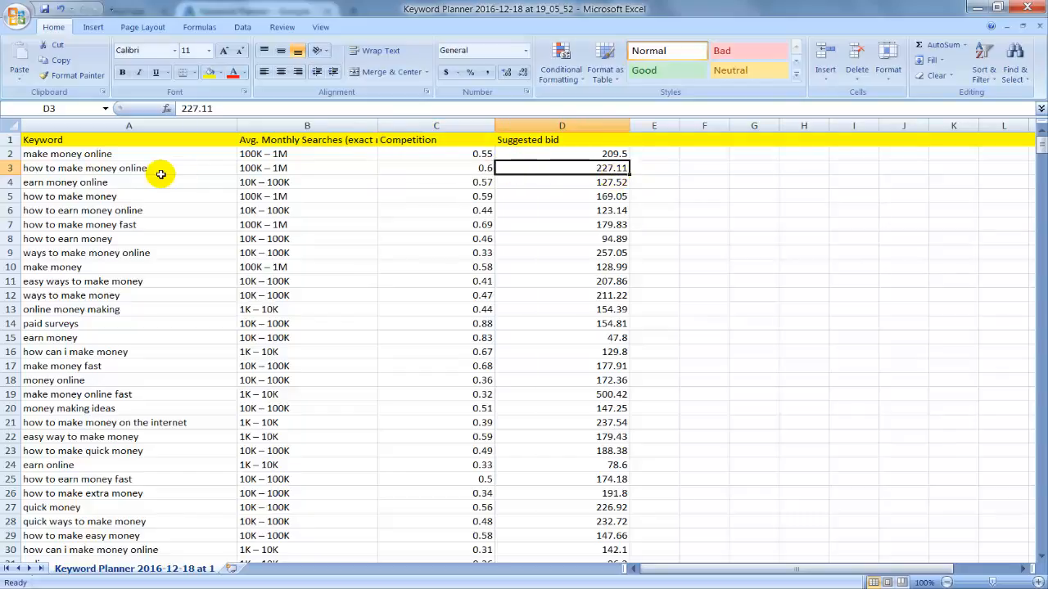
# Step: Mark the "how to make money online" row, from keyword to suggested bid, with red text
pyautogui.moveTo(152, 170); pyautogui.dragTo(608, 169)
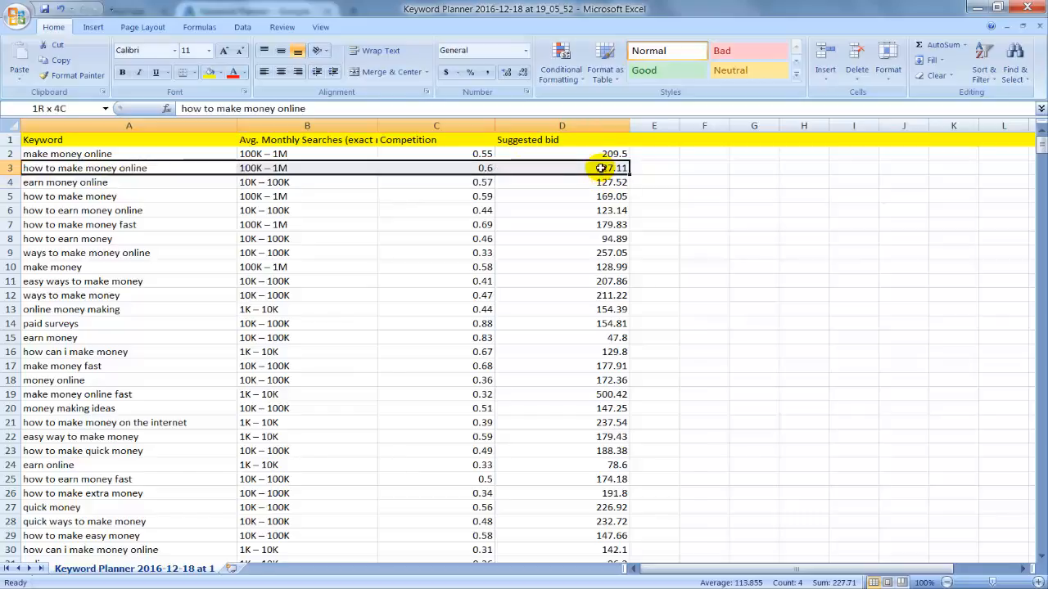
pyautogui.click(242, 74)
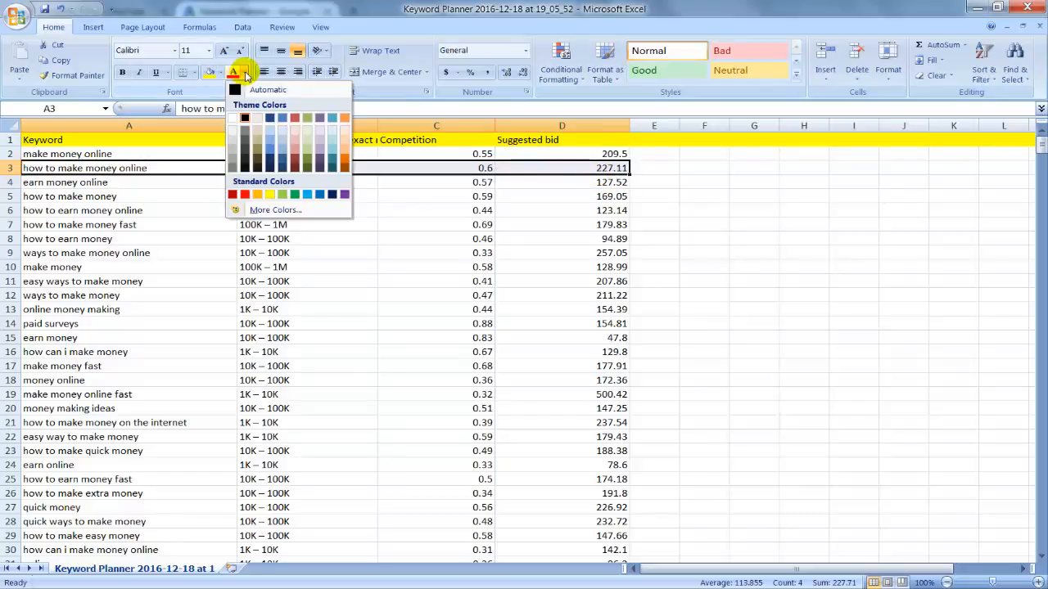
pyautogui.click(244, 192)
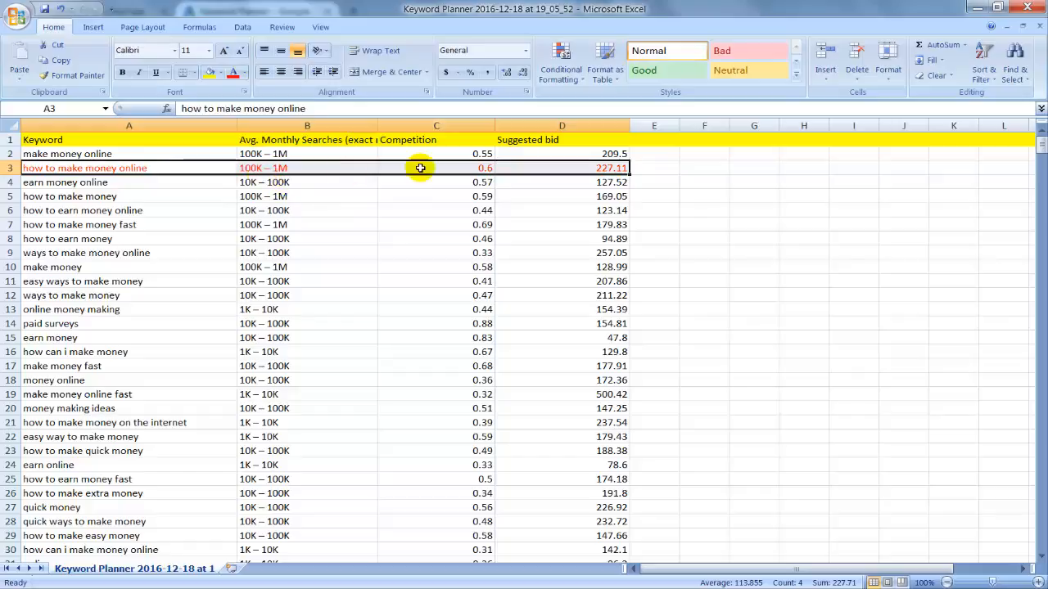
pyautogui.click(352, 197)
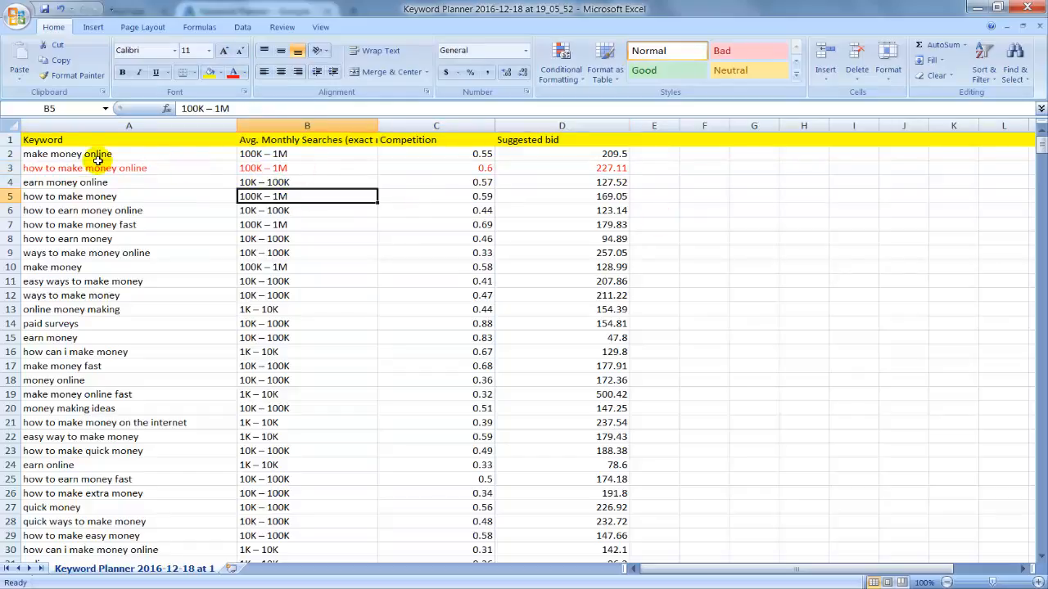
pyautogui.moveTo(123, 170); pyautogui.dragTo(537, 169)
pyautogui.click(388, 266)
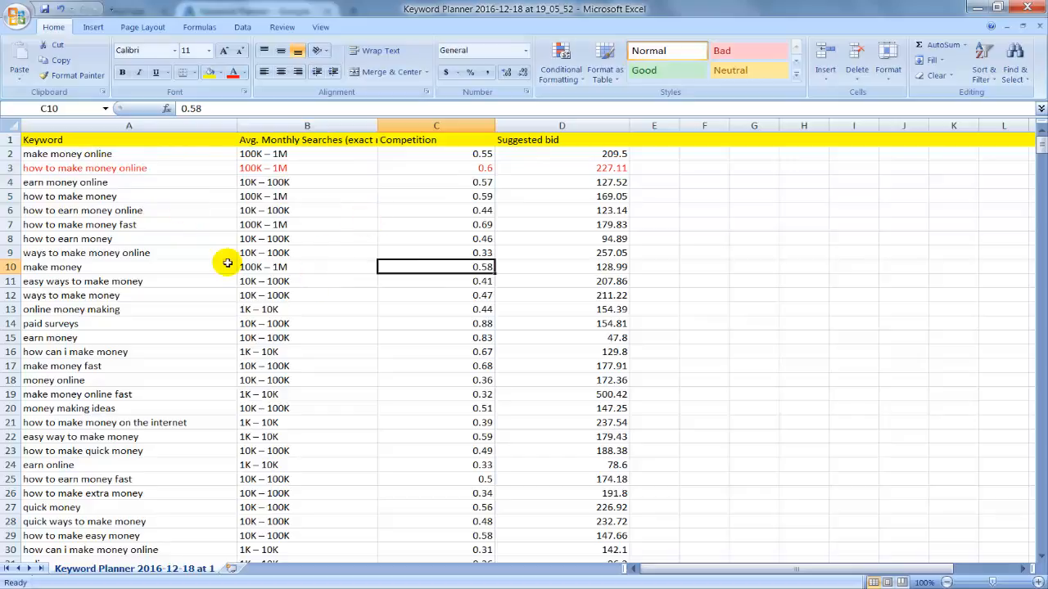
# Step: Mark the "ways to make money online" and "how to earn money online" rows with red text as well
pyautogui.moveTo(176, 255); pyautogui.dragTo(517, 253)
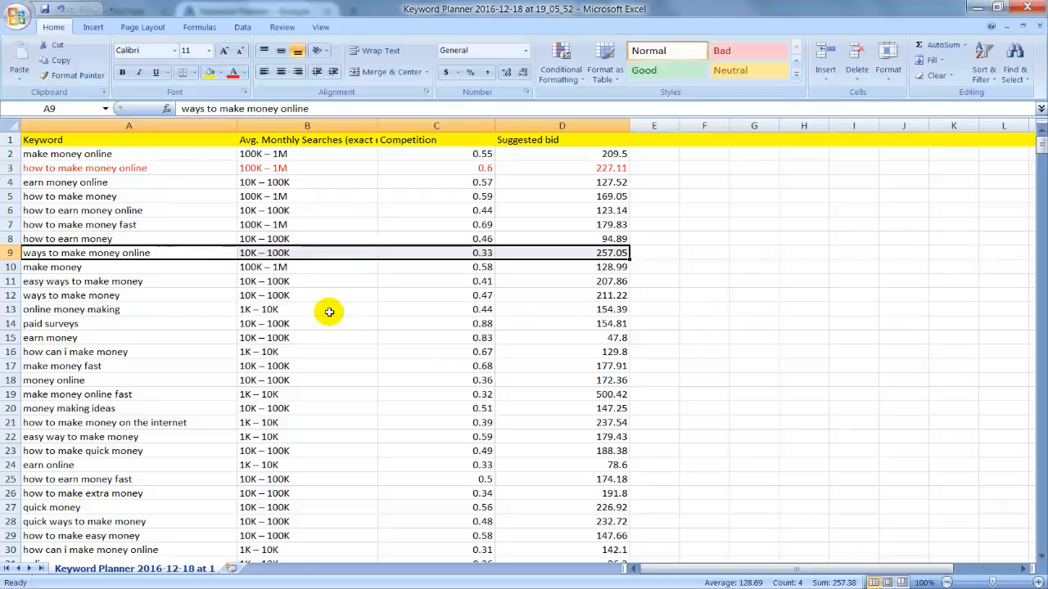
pyautogui.click(233, 72)
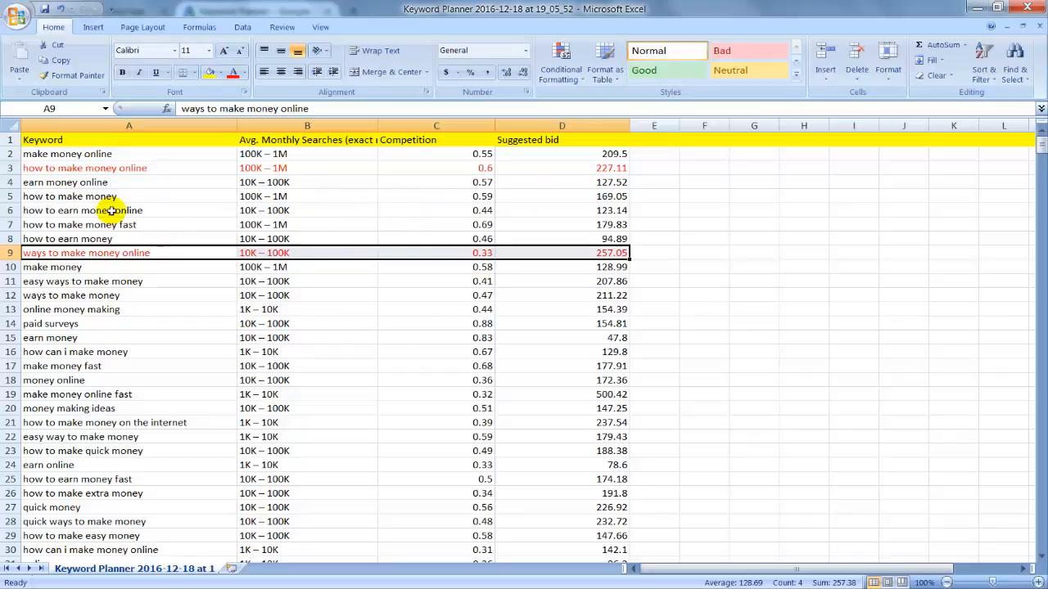
pyautogui.moveTo(111, 210); pyautogui.dragTo(561, 211)
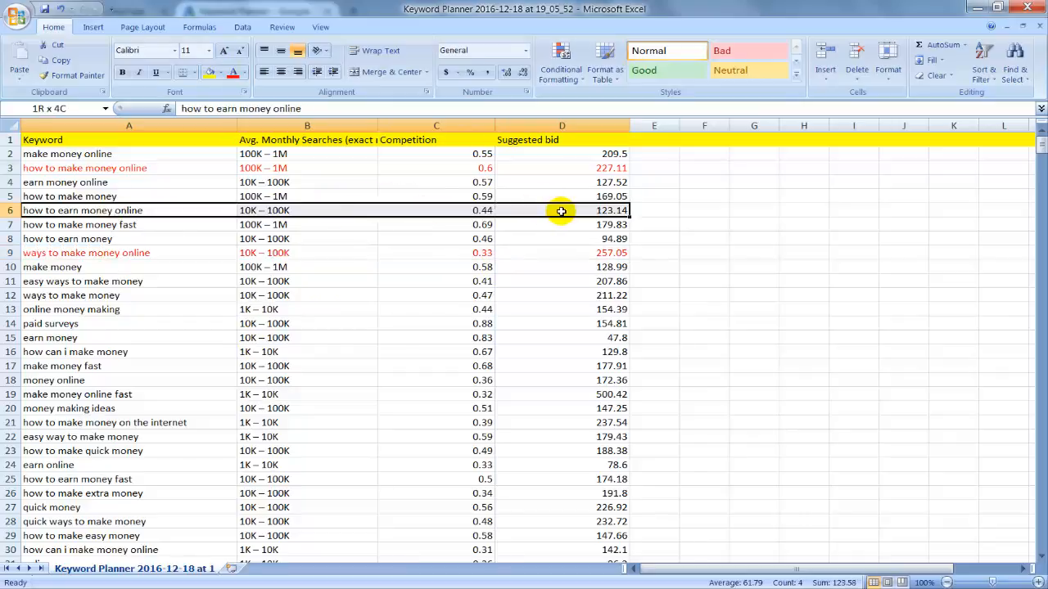
pyautogui.click(232, 72)
pyautogui.click(246, 339)
pyautogui.click(96, 167)
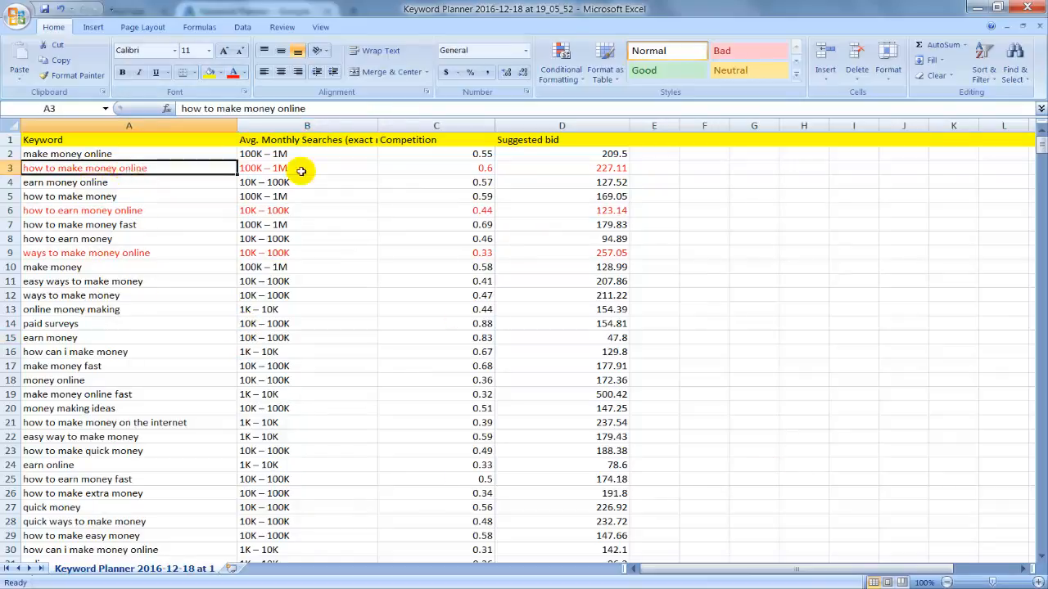
pyautogui.moveTo(301, 171); pyautogui.dragTo(404, 176)
pyautogui.click(388, 409)
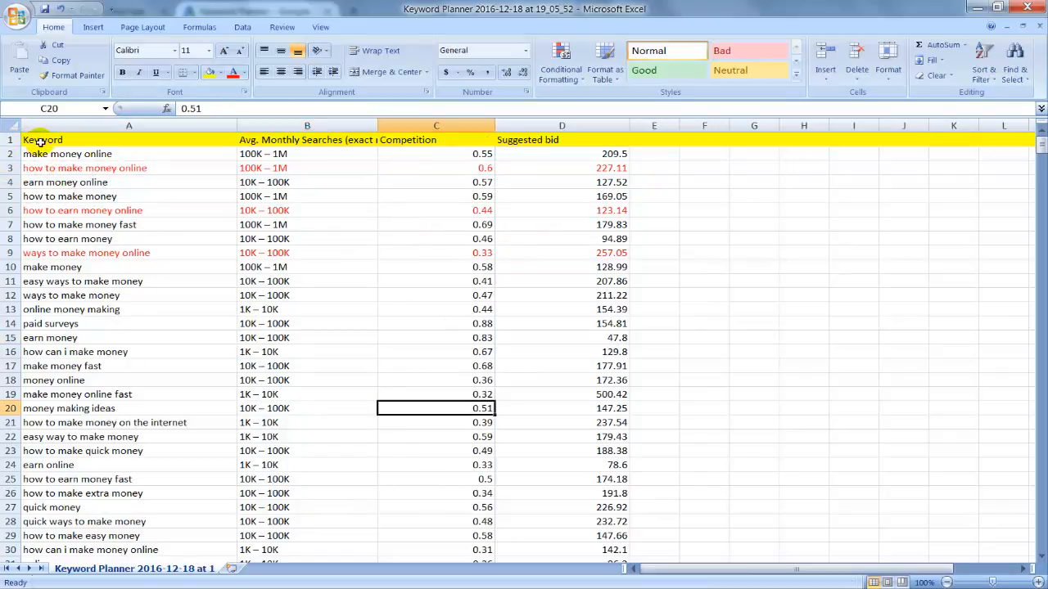
# Step: Copy the four column headings from Keyword to Suggested bid into a new worksheet and widen its columns to fit
pyautogui.moveTo(39, 142); pyautogui.dragTo(523, 140)
pyautogui.hotkey('ctrl', 'c')
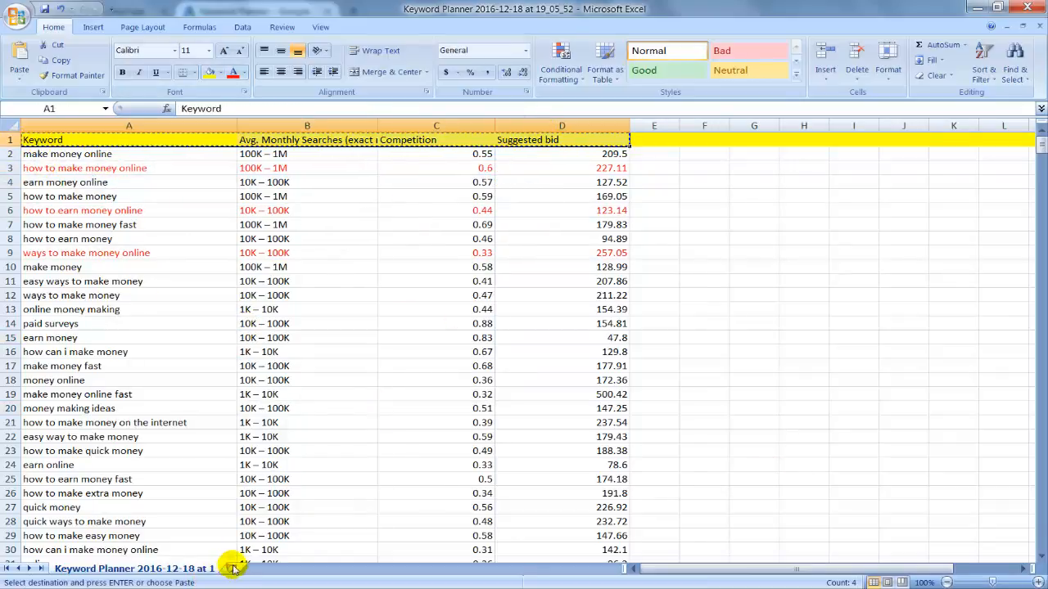
pyautogui.click(233, 569)
pyautogui.hotkey('ctrl', 'v')
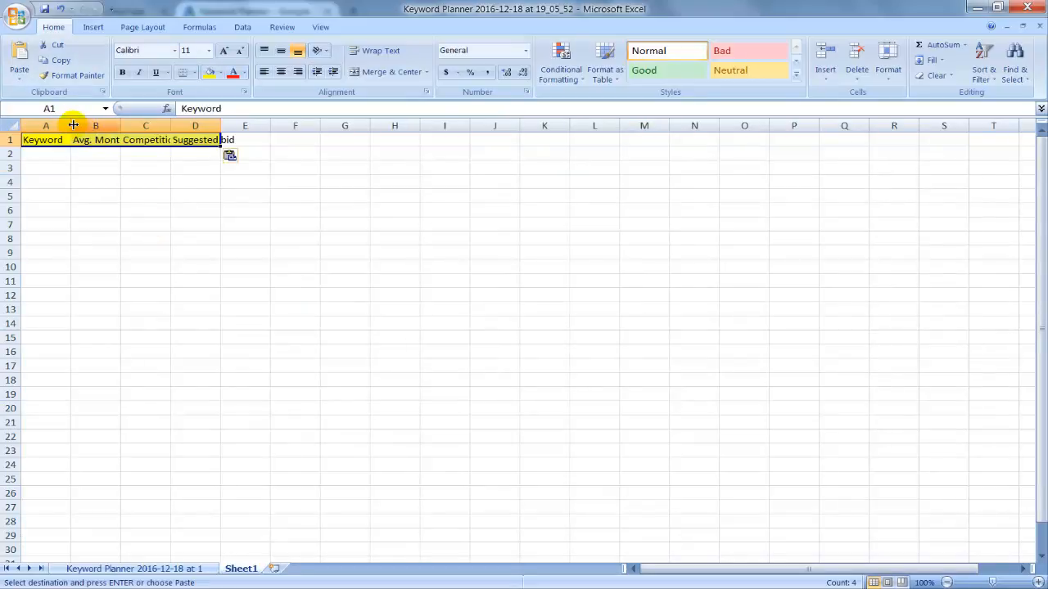
pyautogui.moveTo(73, 125); pyautogui.dragTo(522, 125)
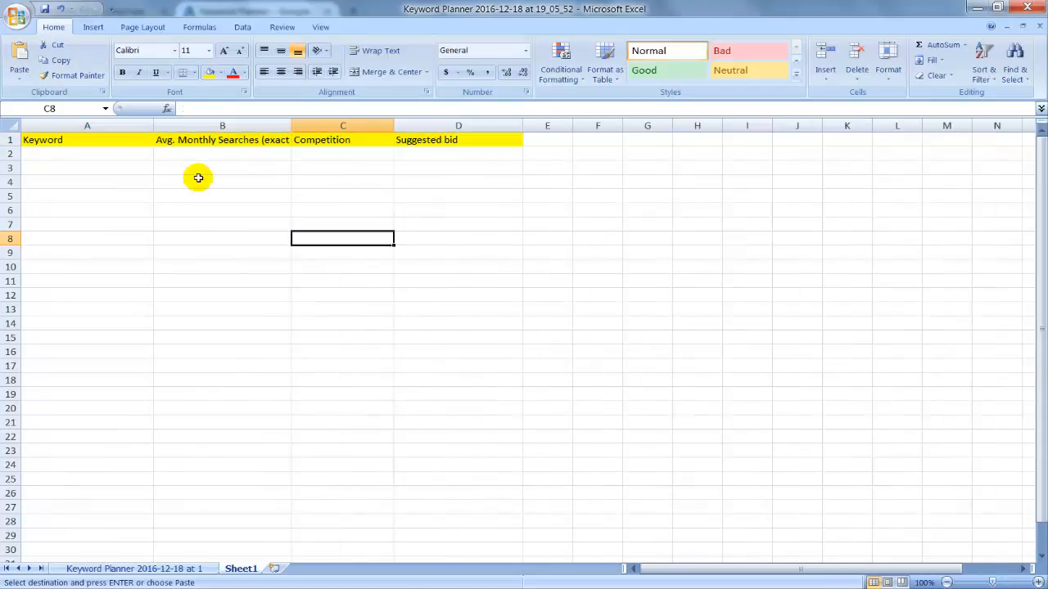
# Step: Copy the red "how to make money online" row into row 2 of Sheet1
pyautogui.click(104, 156)
pyautogui.click(163, 568)
pyautogui.moveTo(106, 168); pyautogui.dragTo(545, 162)
pyautogui.click(242, 569)
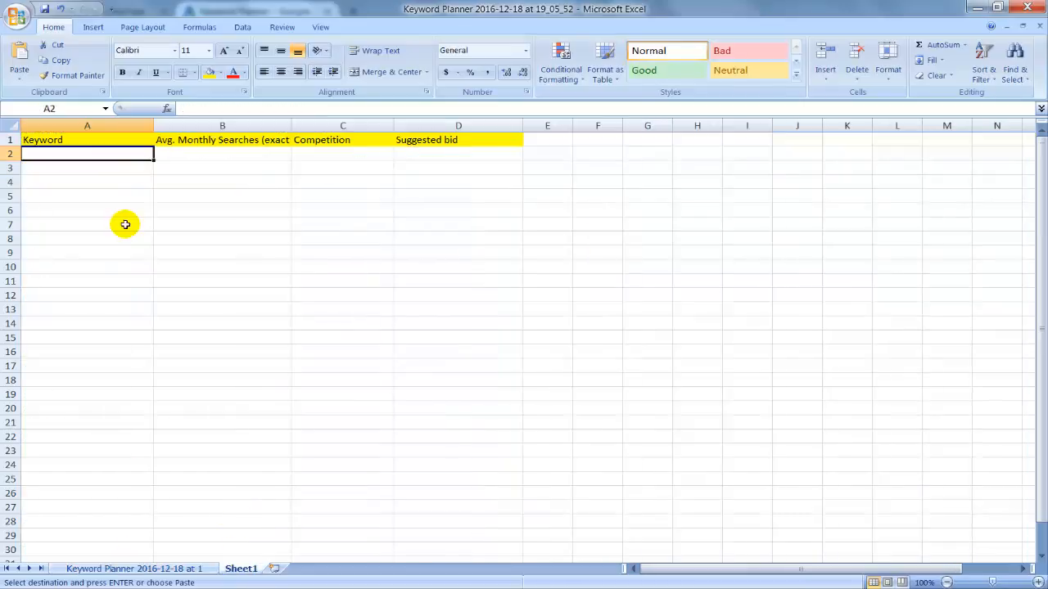
pyautogui.hotkey('ctrl', 'v')
pyautogui.press('Down')
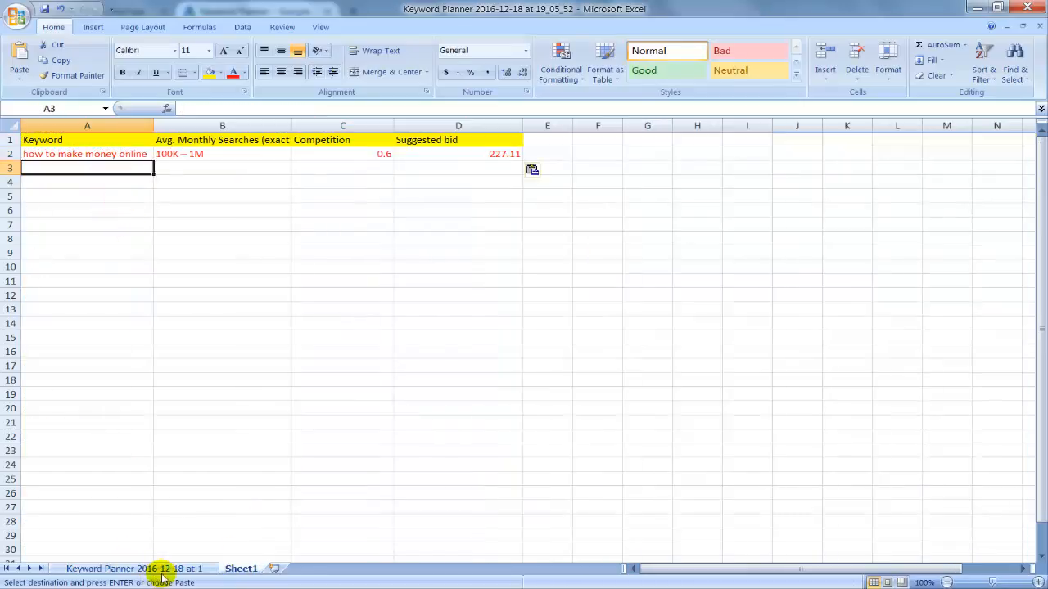
# Step: Copy the red "how to earn money online" row from the Keyword Planner sheet into row 3 of Sheet1
pyautogui.click(168, 568)
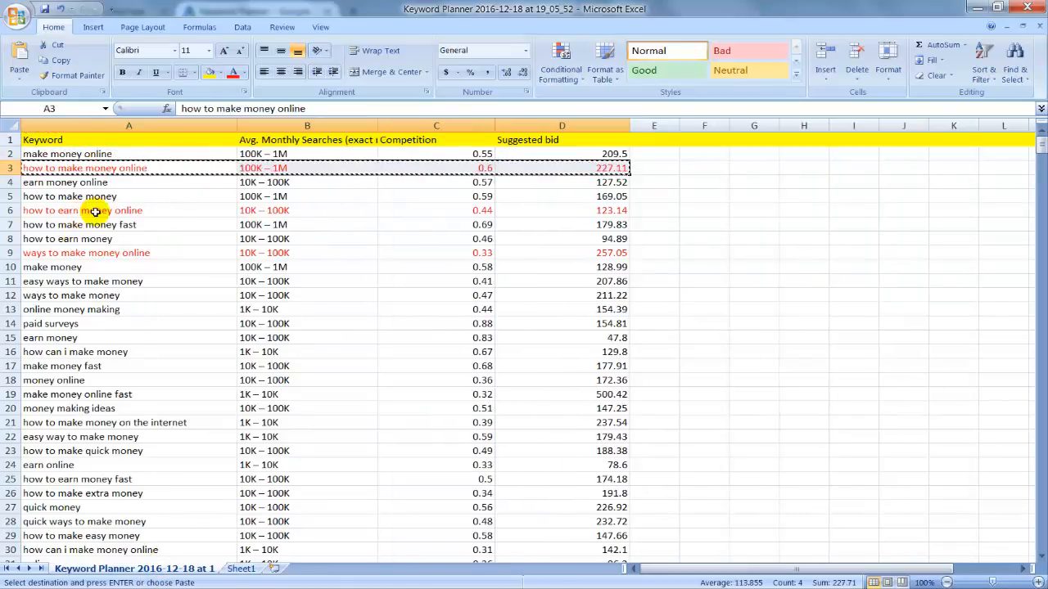
pyautogui.moveTo(77, 211); pyautogui.dragTo(560, 209)
pyautogui.hotkey('ctrl', 'c')
pyautogui.click(241, 568)
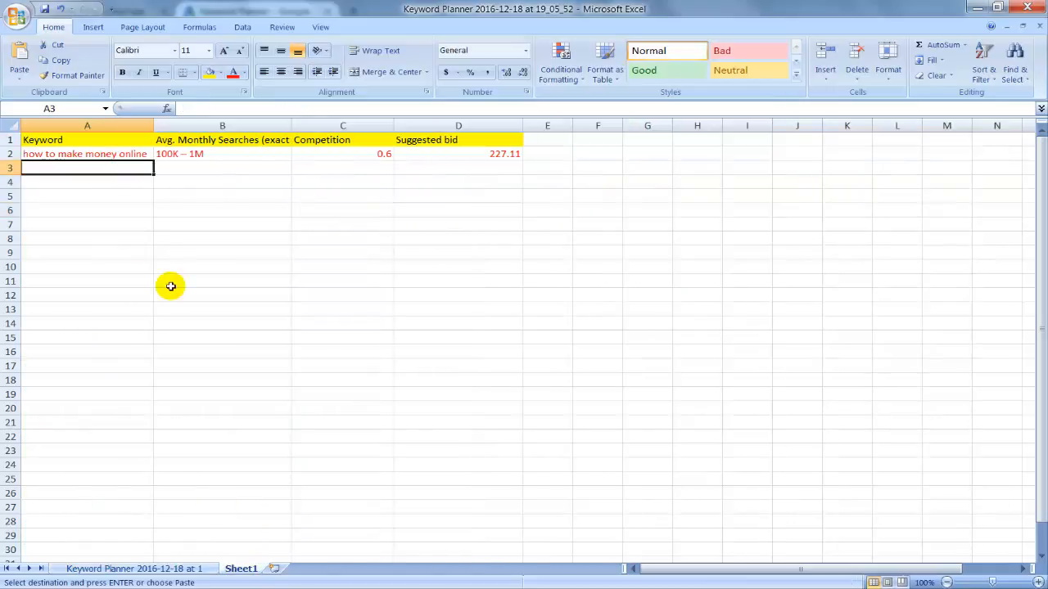
pyautogui.hotkey('ctrl', 'v')
pyautogui.press('Down')
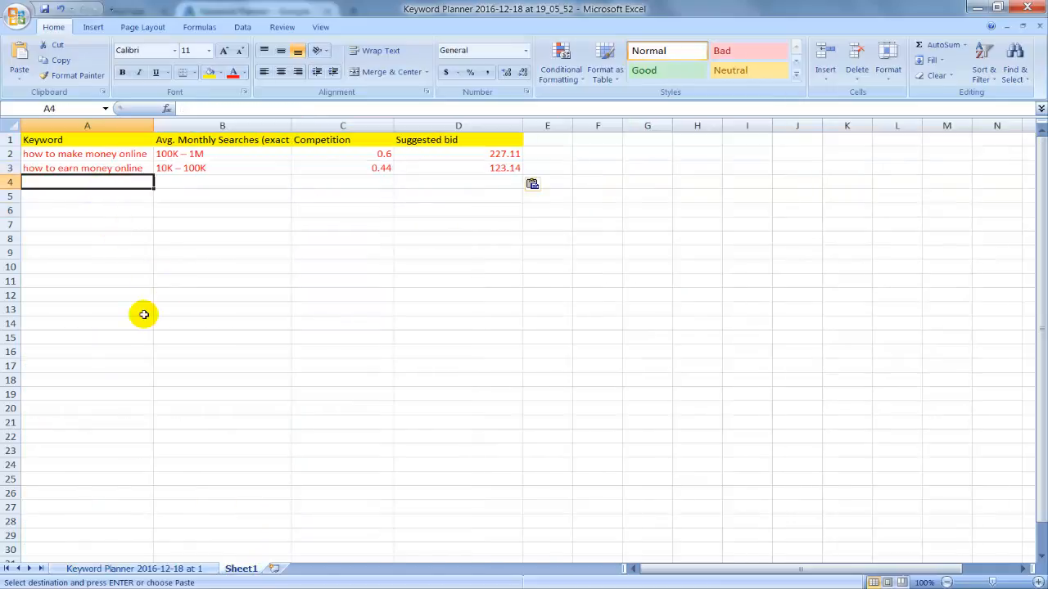
# Step: Copy the red "ways to make money online" row from the Keyword Planner sheet into row 4 of Sheet1
pyautogui.click(145, 568)
pyautogui.moveTo(93, 253); pyautogui.dragTo(540, 253)
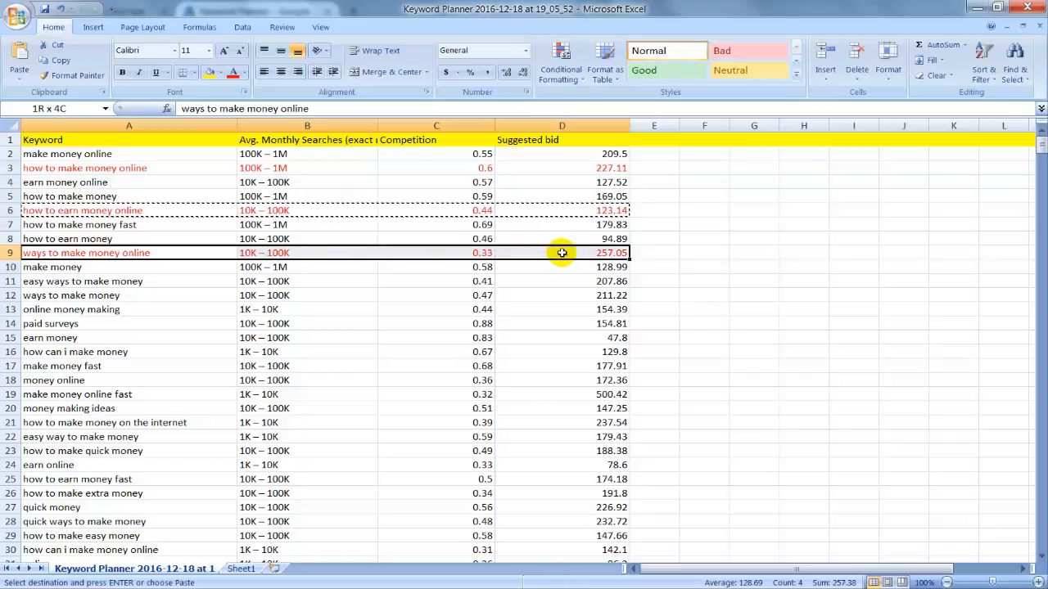
pyautogui.hotkey('ctrl', 'c')
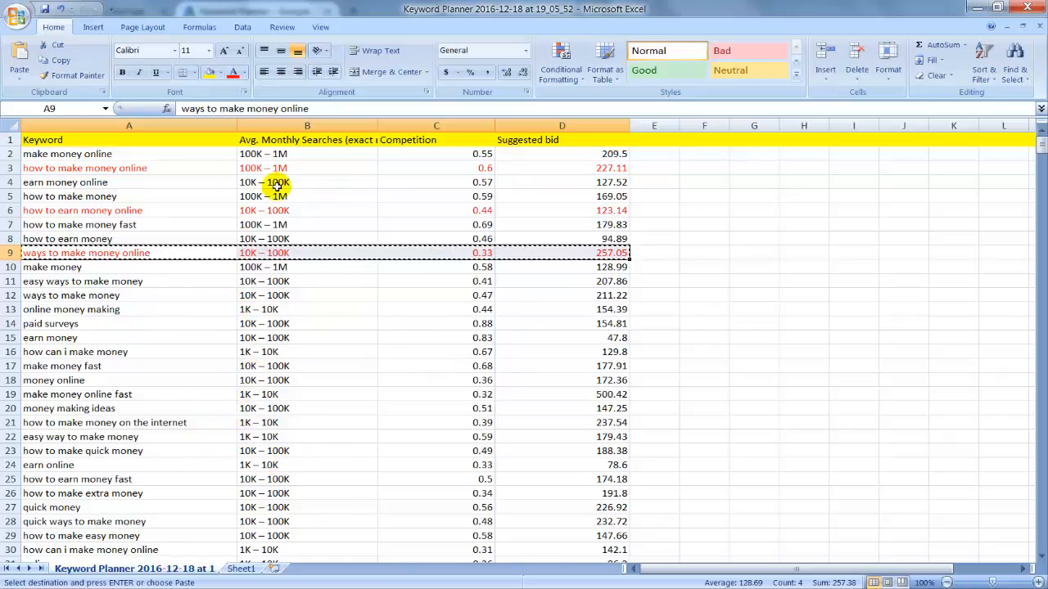
pyautogui.click(242, 578)
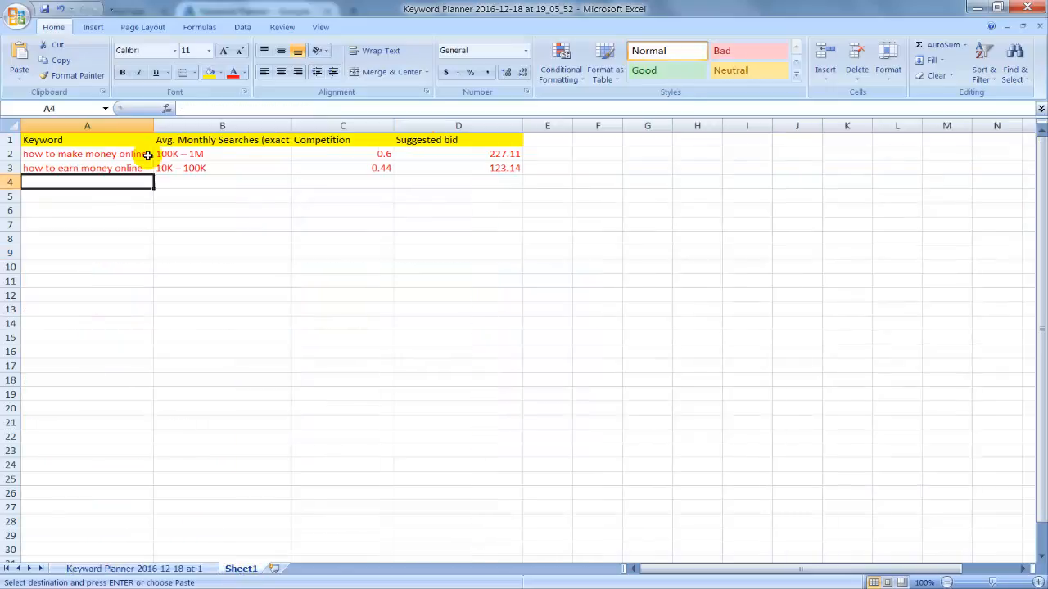
pyautogui.hotkey('ctrl', 'v')
pyautogui.click(157, 197)
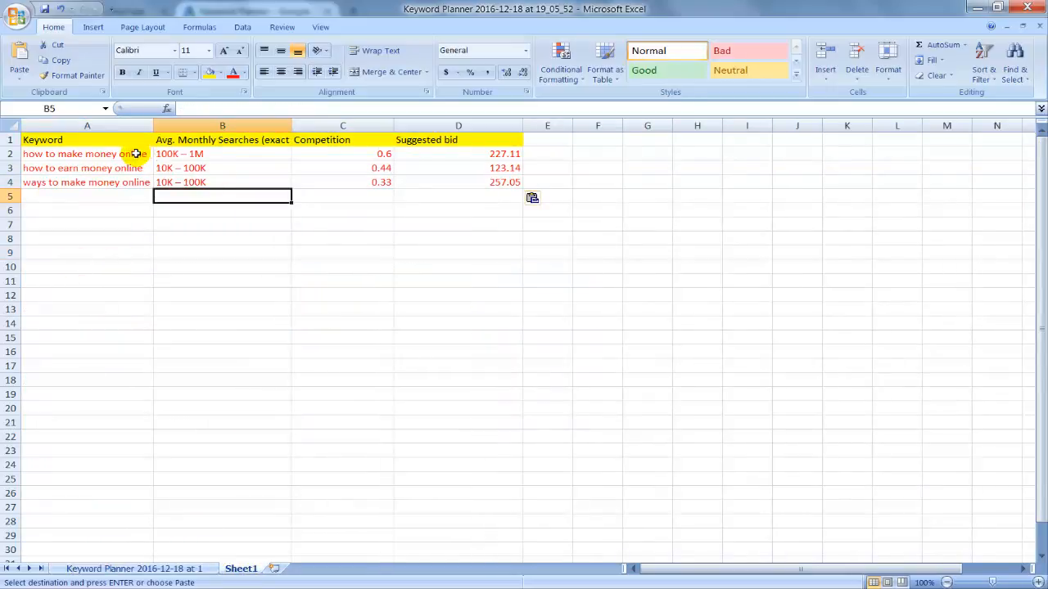
# Step: Reset the text colour of the three copied keyword rows to Automatic and widen the Keyword column
pyautogui.moveTo(98, 154); pyautogui.dragTo(491, 182)
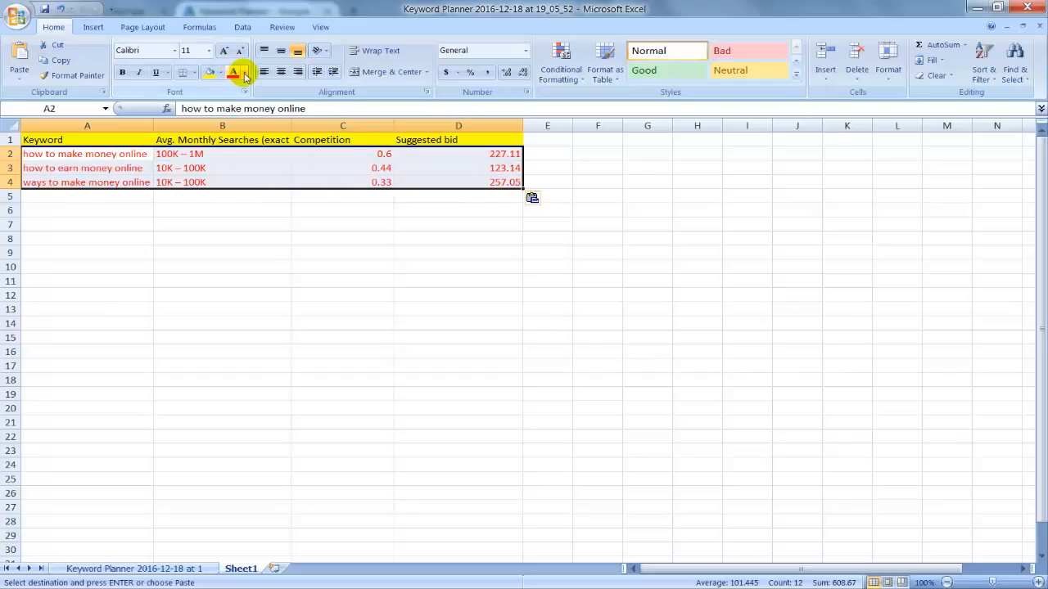
pyautogui.click(243, 72)
pyautogui.click(254, 85)
pyautogui.click(171, 238)
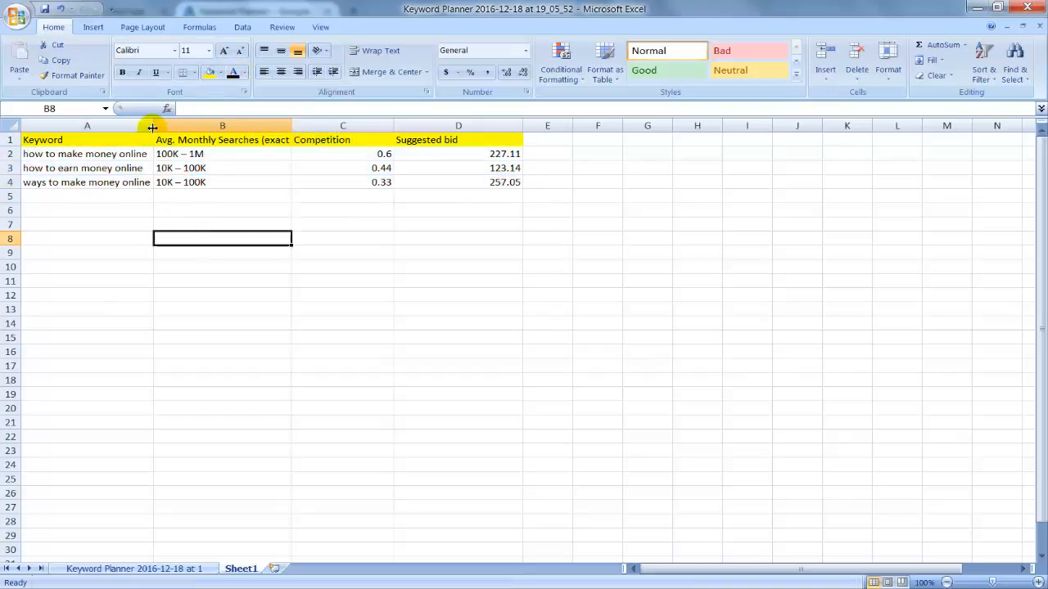
pyautogui.moveTo(152, 127); pyautogui.dragTo(187, 127)
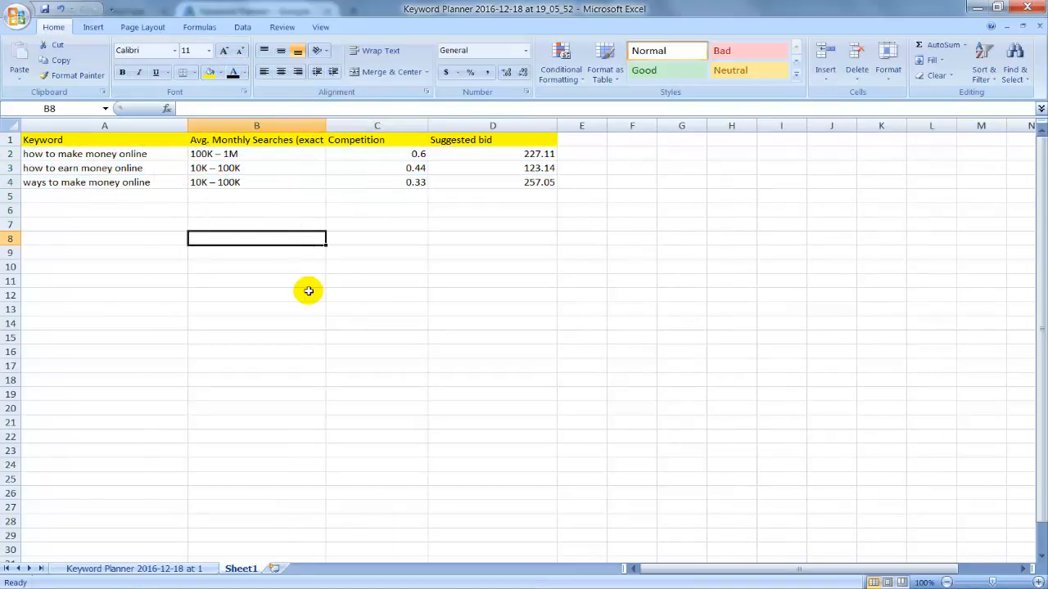
pyautogui.click(417, 278)
pyautogui.click(182, 212)
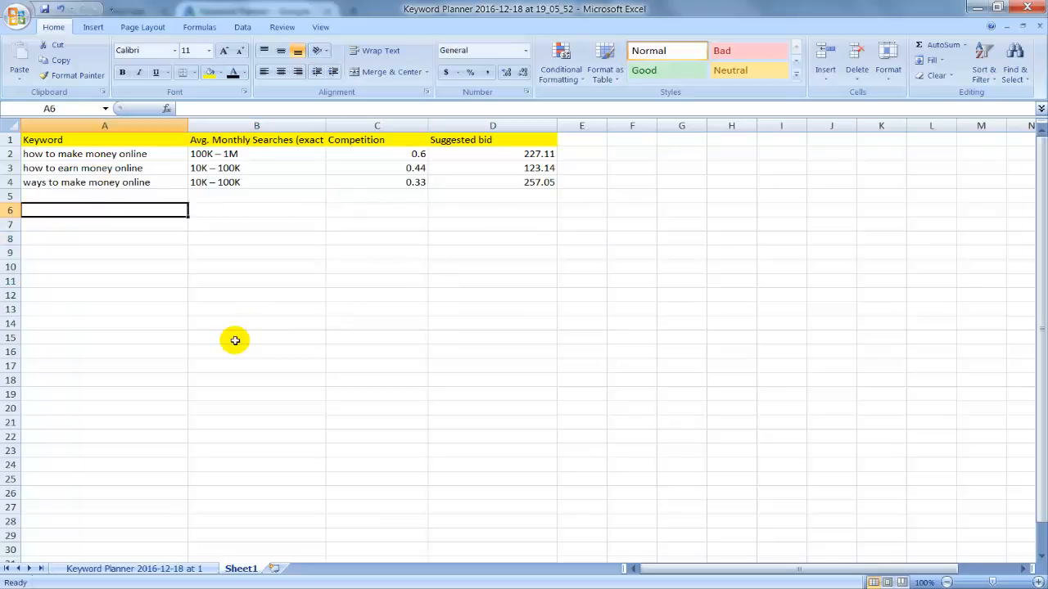
pyautogui.click(232, 341)
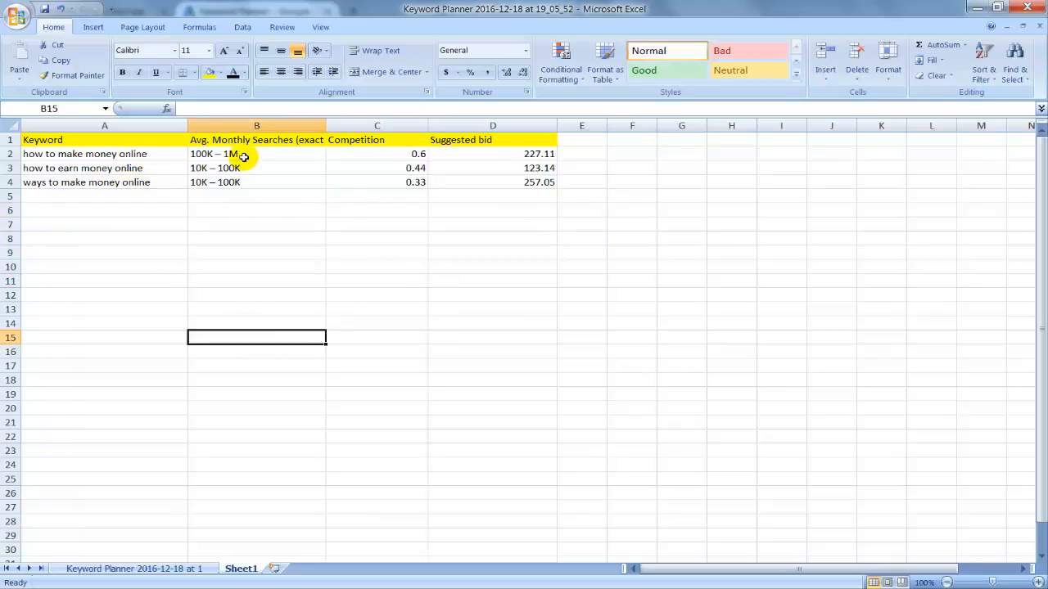
pyautogui.moveTo(176, 156); pyautogui.dragTo(536, 438)
pyautogui.click(349, 300)
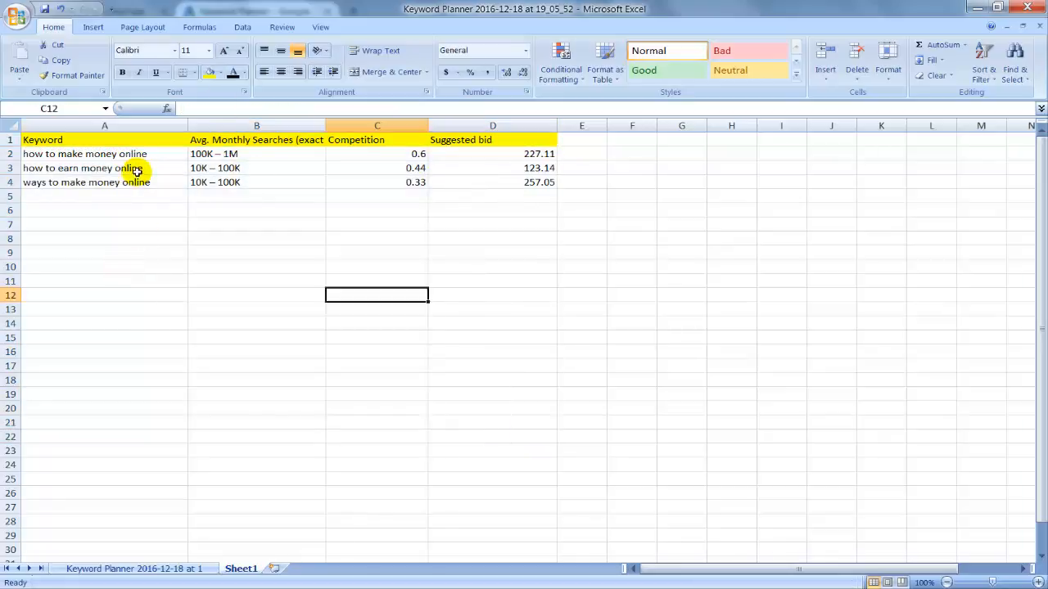
pyautogui.moveTo(125, 156); pyautogui.dragTo(483, 434)
pyautogui.click(236, 445)
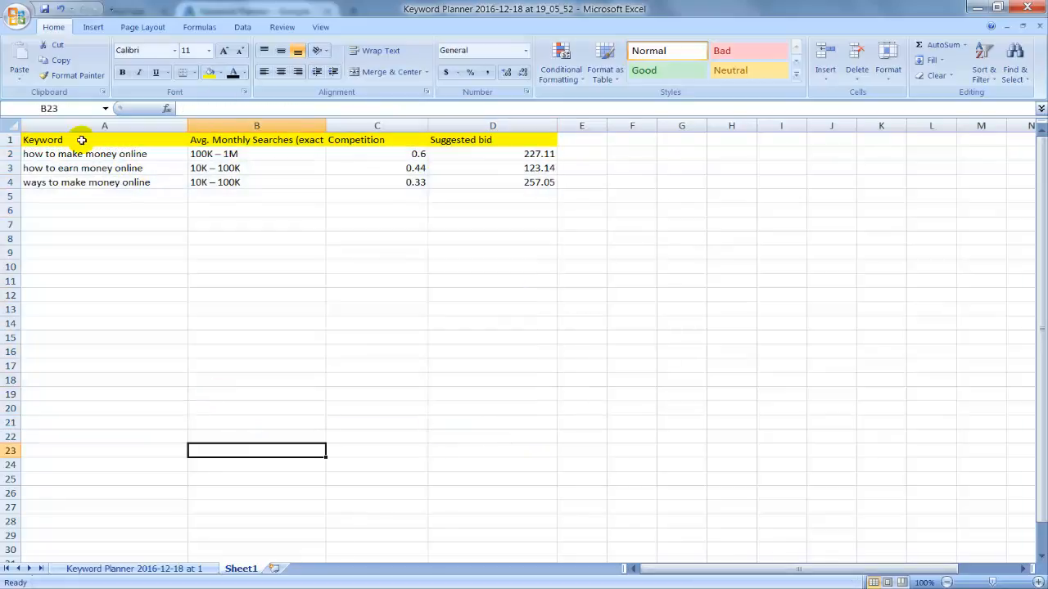
pyautogui.click(127, 224)
pyautogui.click(140, 199)
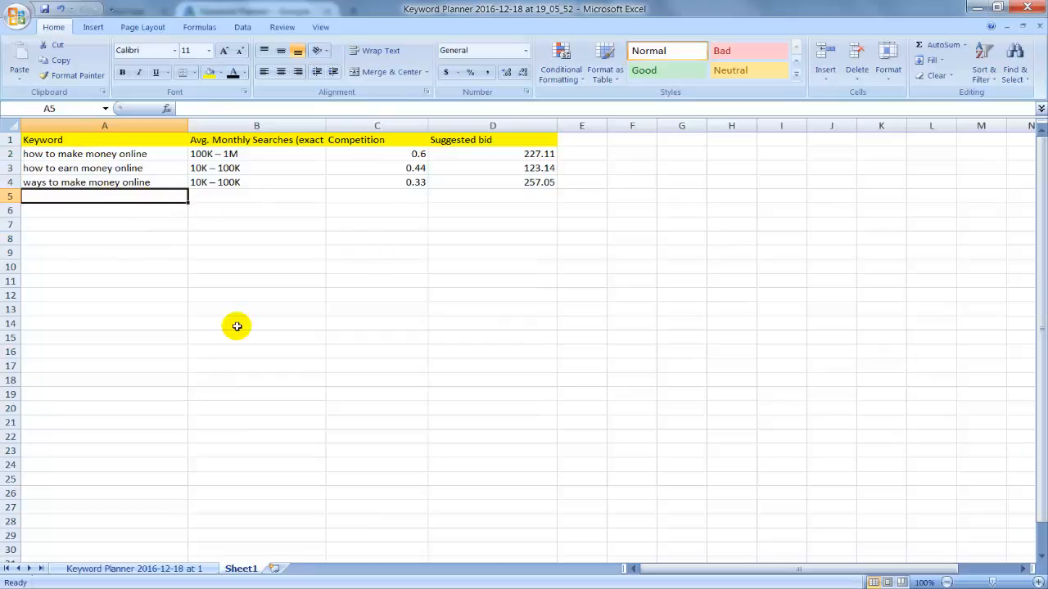
pyautogui.click(285, 280)
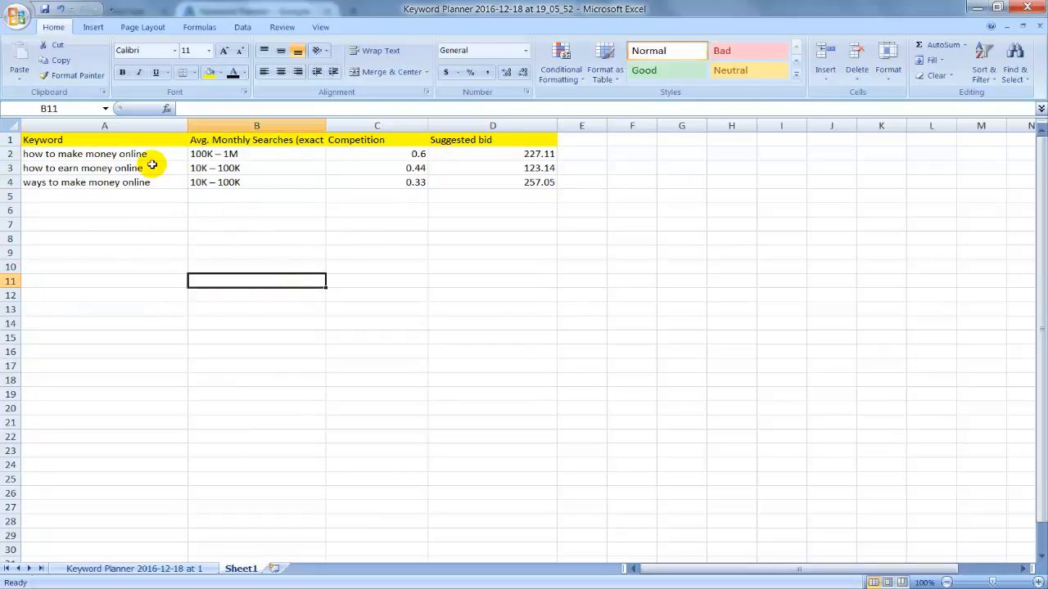
pyautogui.moveTo(139, 152); pyautogui.dragTo(536, 197)
pyautogui.click(274, 323)
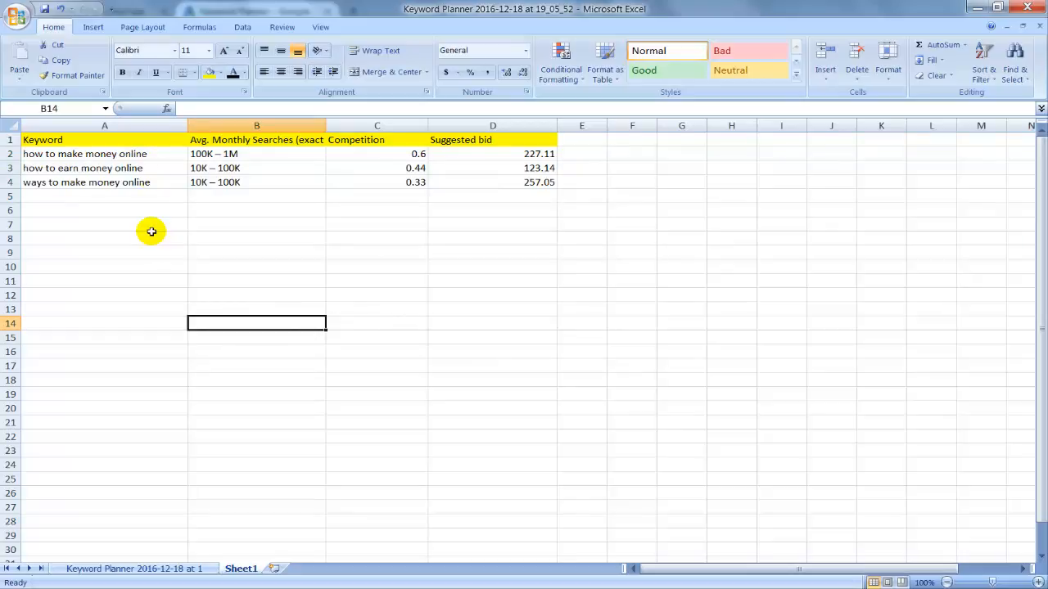
# Step: Switch to the SEO Course outline in Word, select the "KEI ( Keywork Effectiveness Index)" item under Keyword finding, and return to the Excel workbook
pyautogui.click(141, 588)
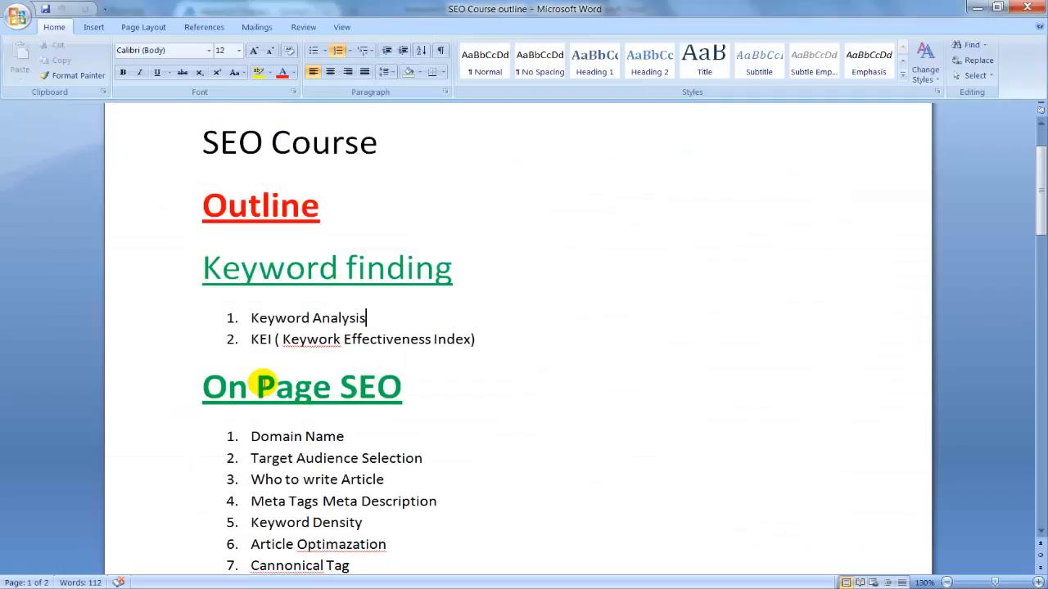
pyautogui.click(251, 339)
pyautogui.keyDown('shift'); pyautogui.click(505, 335); pyautogui.keyUp('shift')
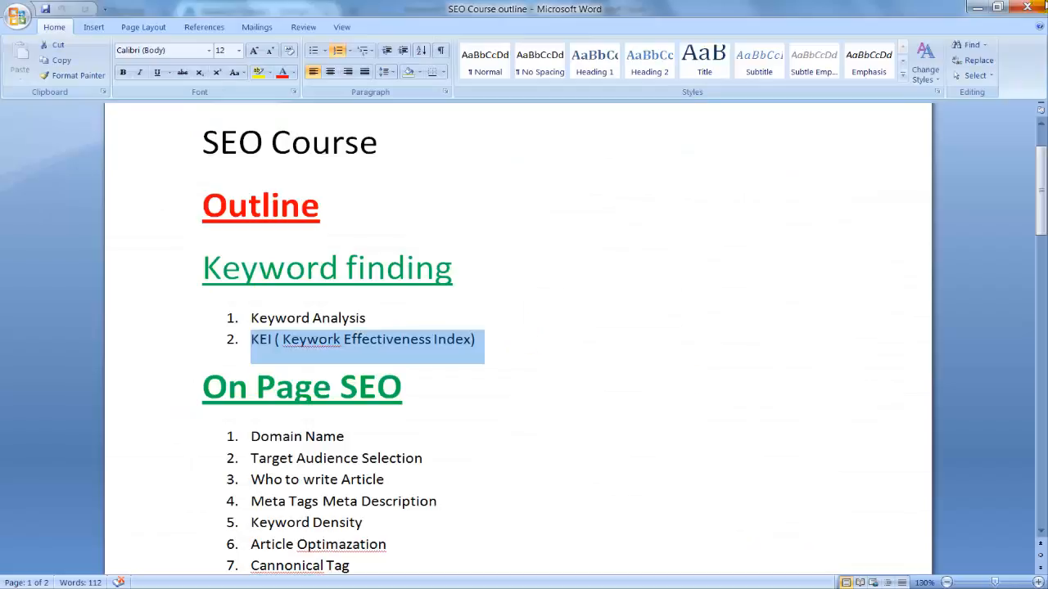
pyautogui.click(977, 7)
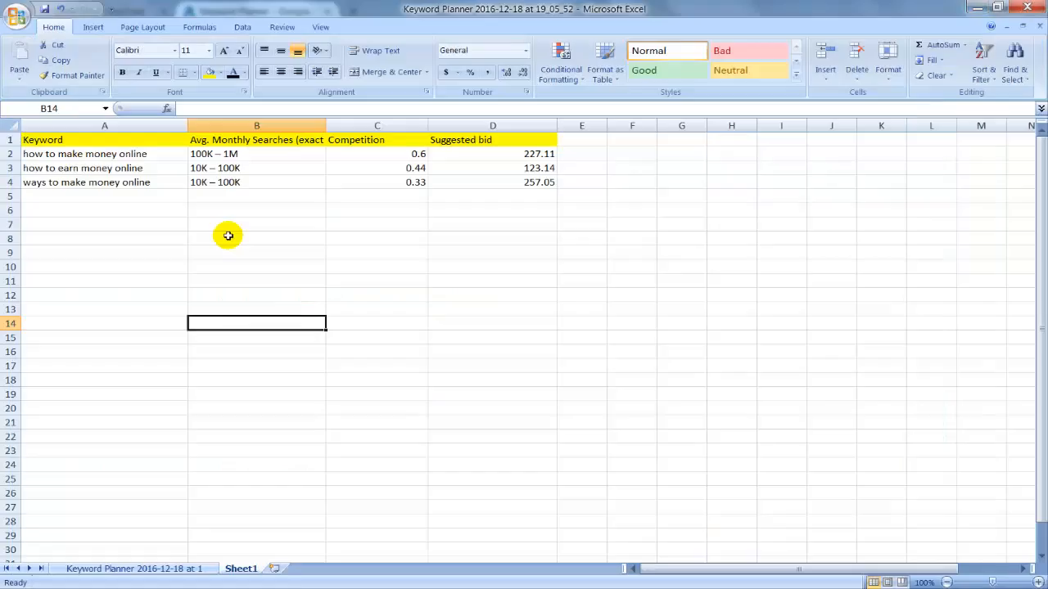
pyautogui.click(621, 183)
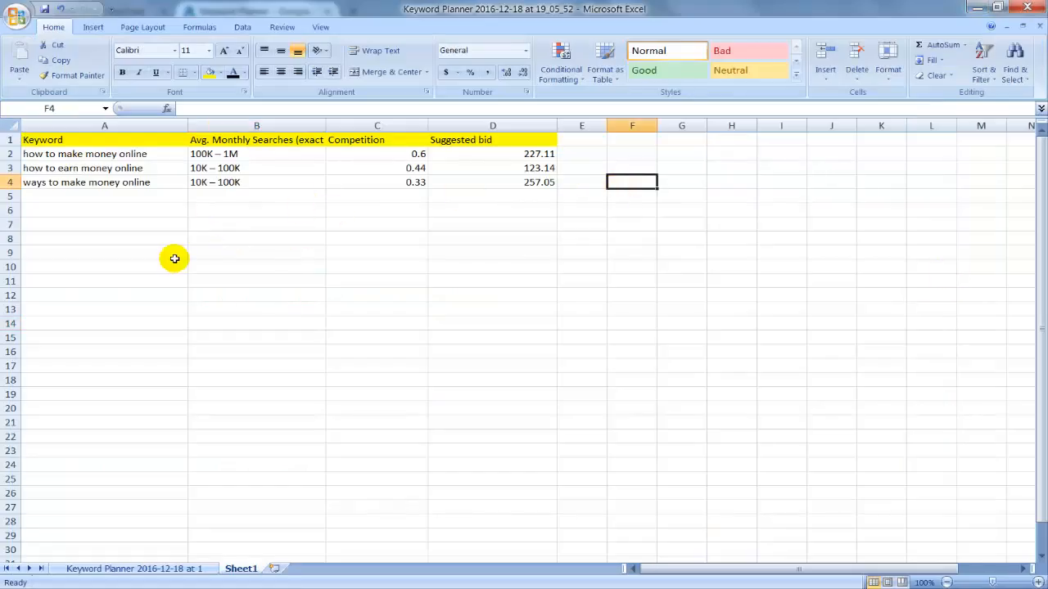
pyautogui.moveTo(145, 183); pyautogui.dragTo(496, 157)
pyautogui.click(404, 238)
pyautogui.moveTo(153, 154); pyautogui.dragTo(507, 187)
pyautogui.click(296, 296)
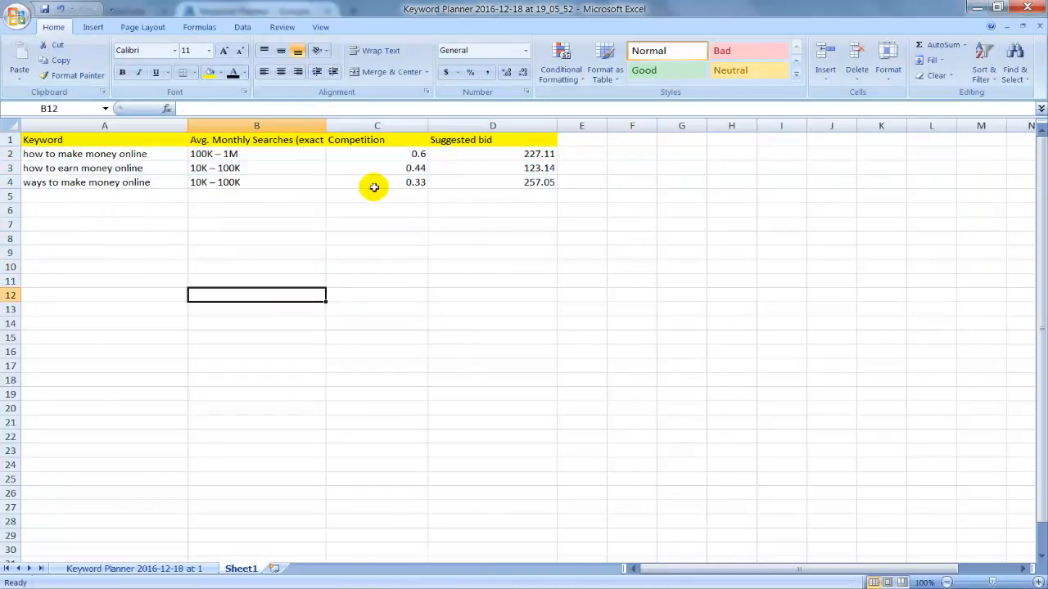
pyautogui.click(288, 200)
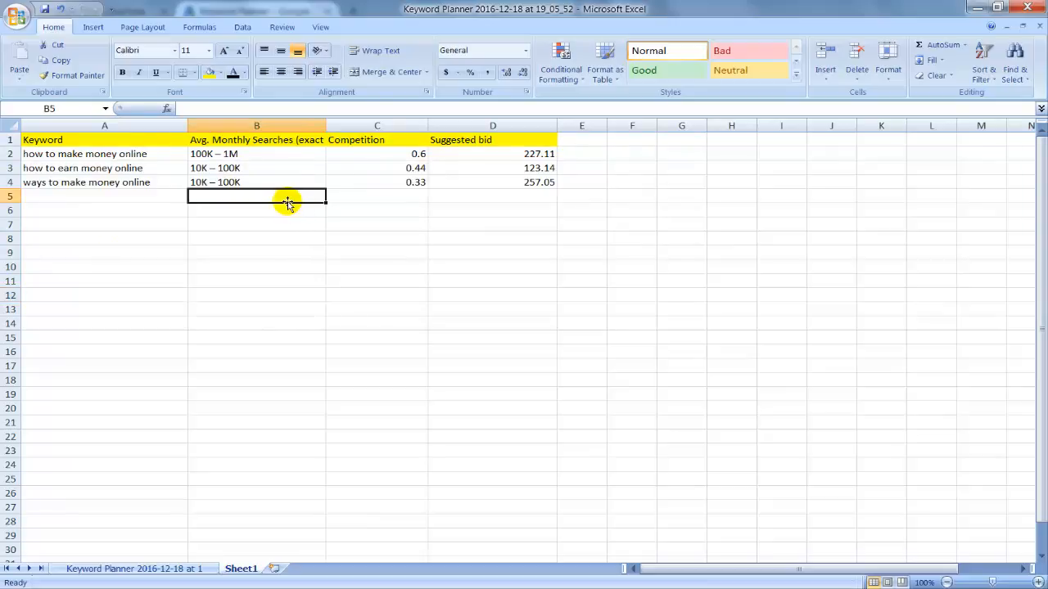